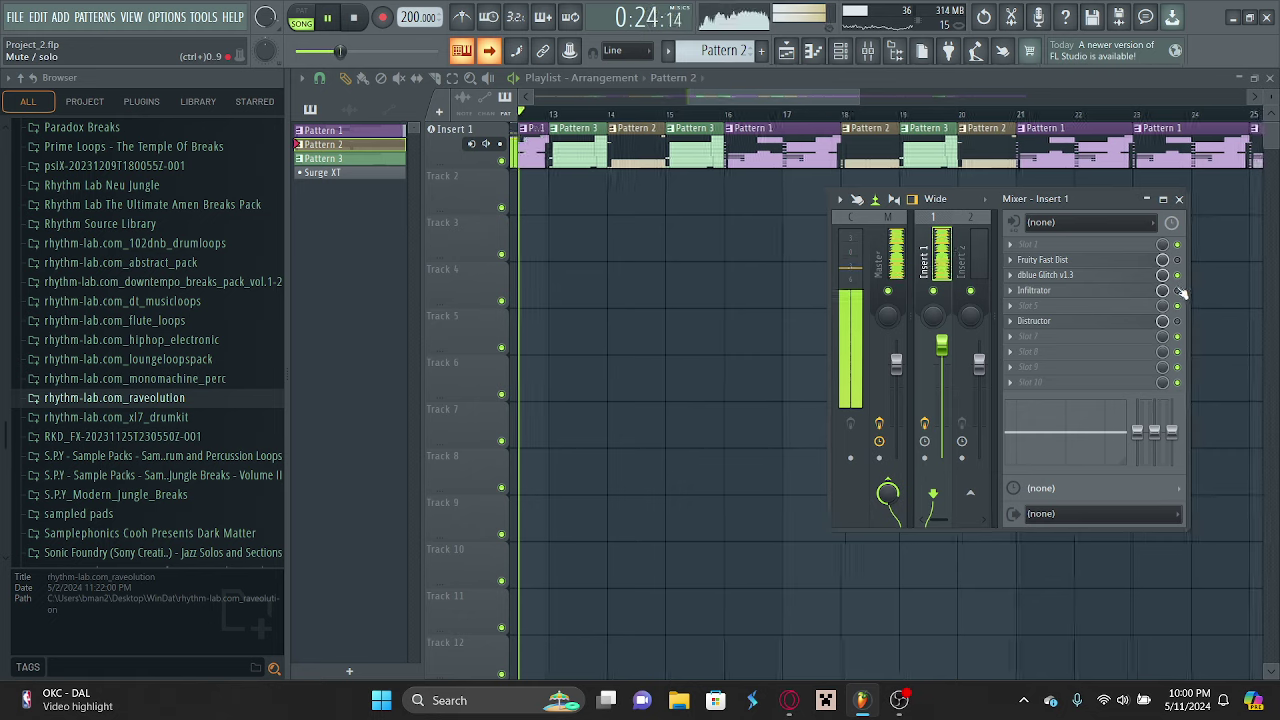
Open Infiltrator on mixer Insert 1, dismiss its welcome message, and enable effects 1 and 3 through 7.
{"action": "left_click", "coordinate": [1128, 290]}
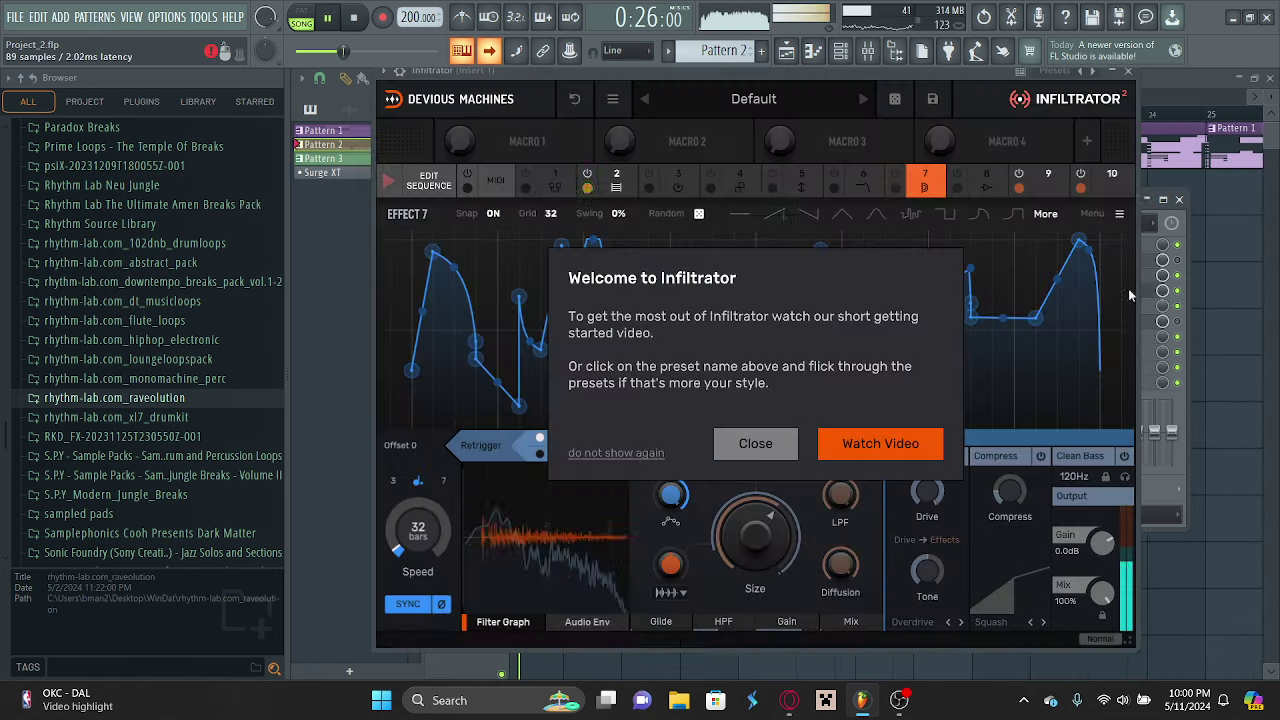
{"action": "left_click", "coordinate": [750, 443]}
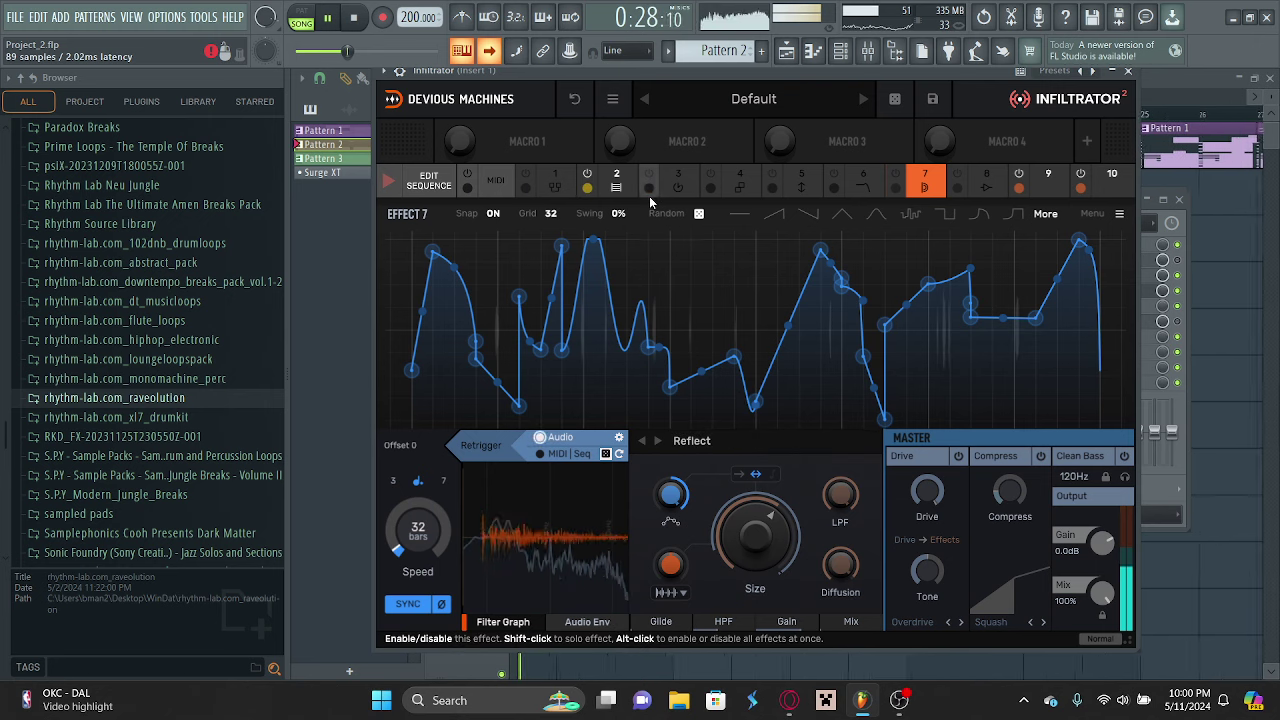
{"action": "left_click", "coordinate": [710, 187]}
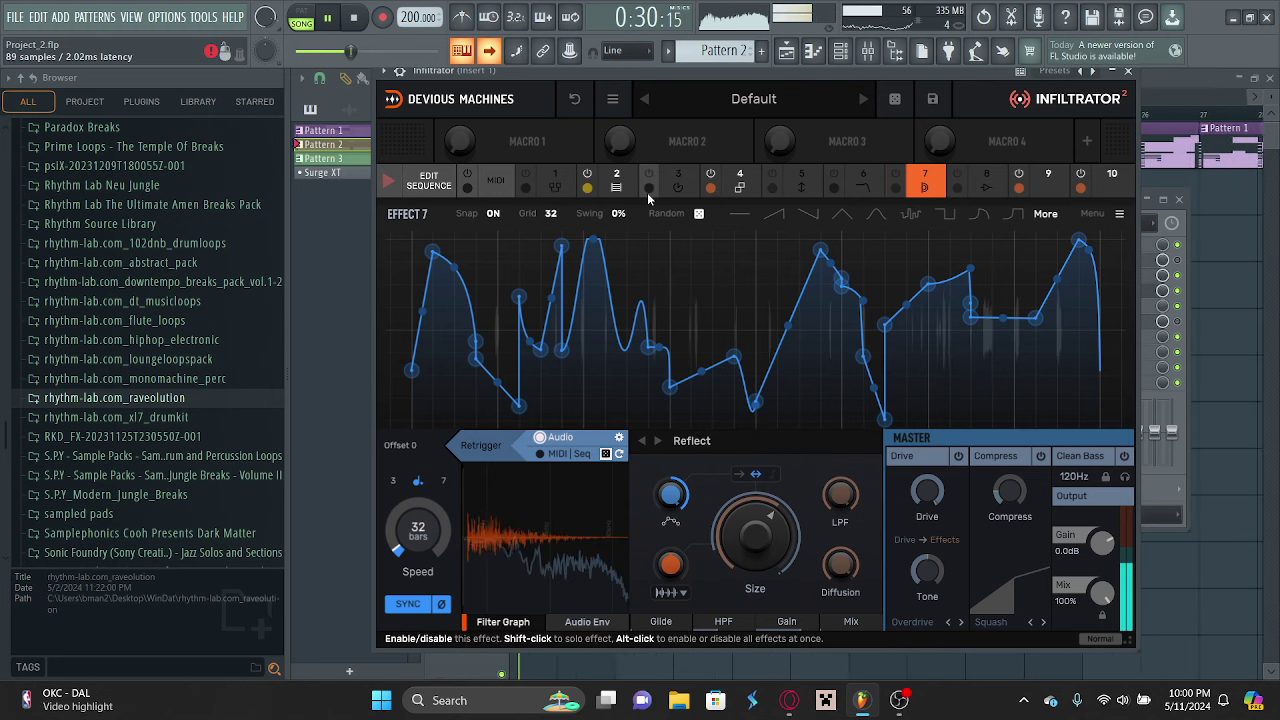
{"action": "left_click", "coordinate": [554, 193]}
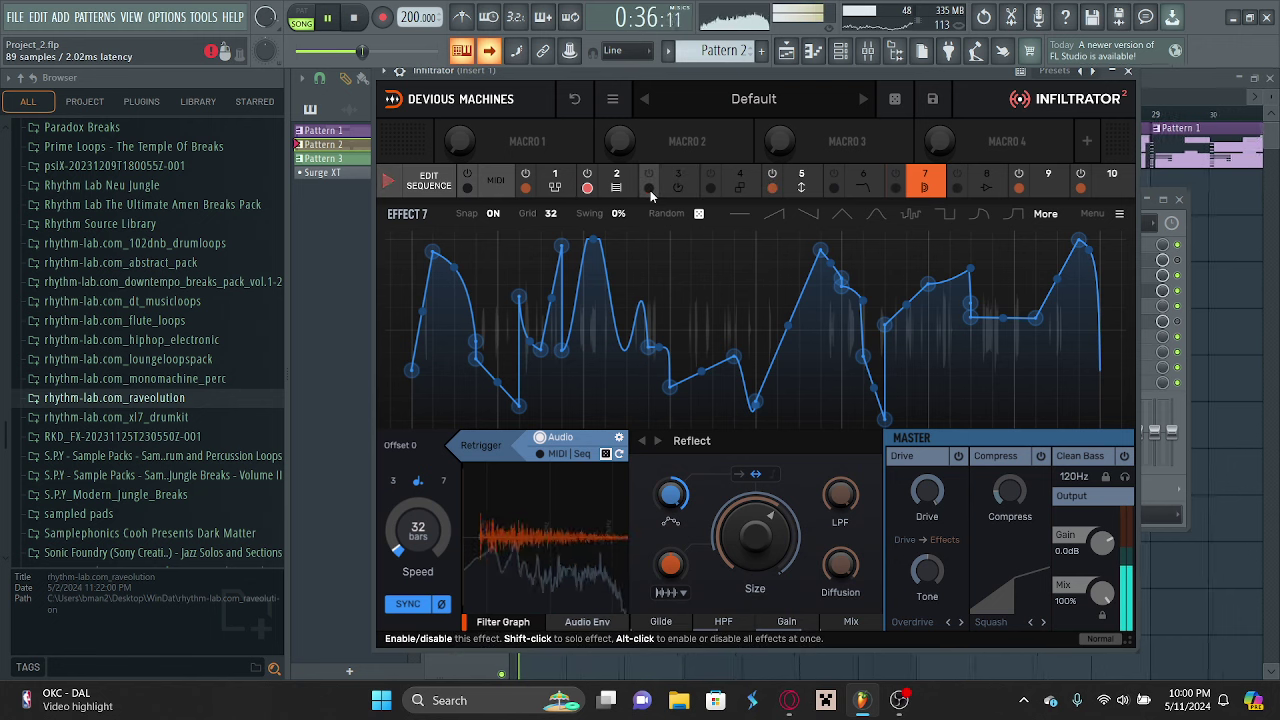
{"action": "left_click", "coordinate": [835, 188]}
{"action": "left_click", "coordinate": [895, 188]}
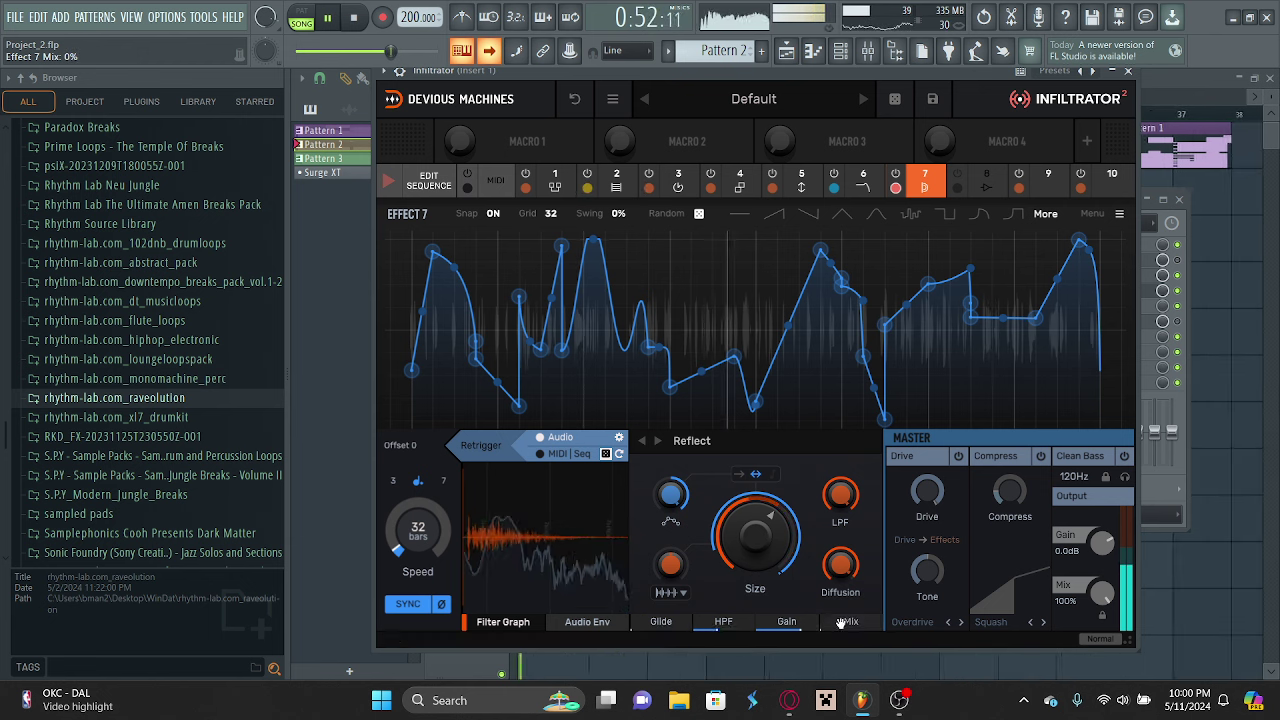
Disable effect 6, set the Hold of effect 2 (Gate) to 1.00 ms, and toggle effect 2 to compare.
{"action": "left_click", "coordinate": [748, 177]}
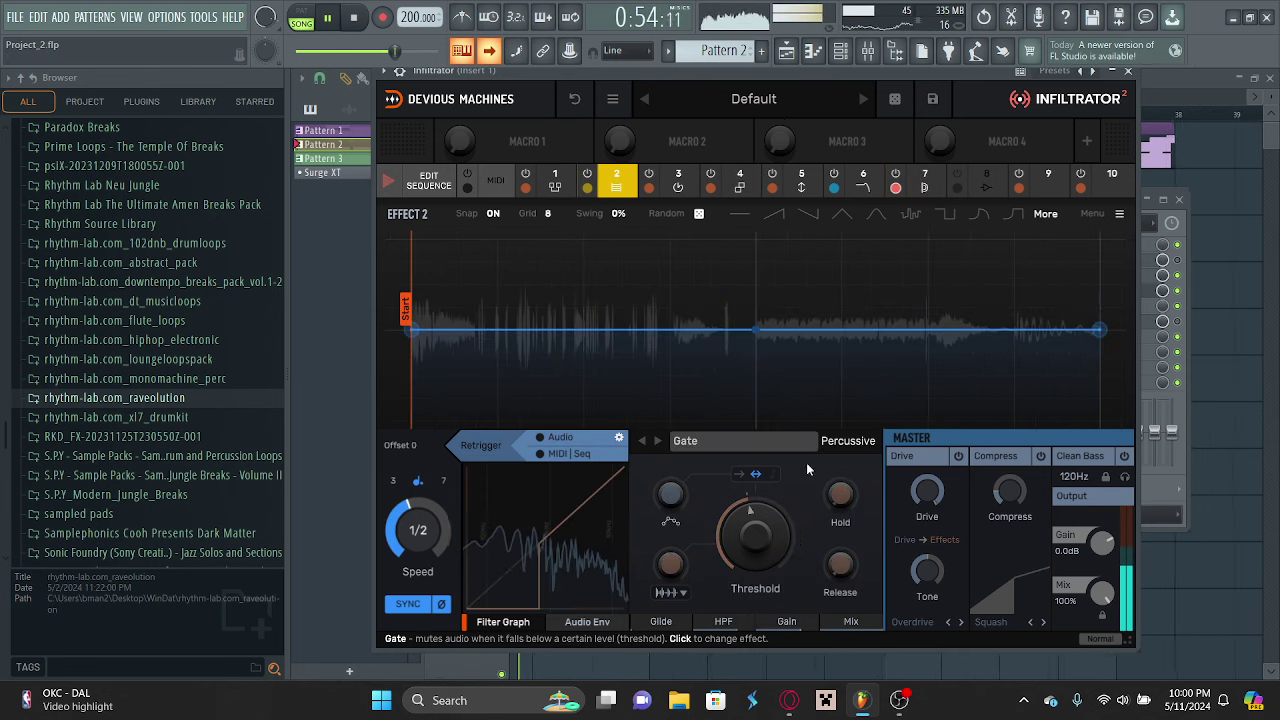
{"action": "left_click", "coordinate": [831, 184]}
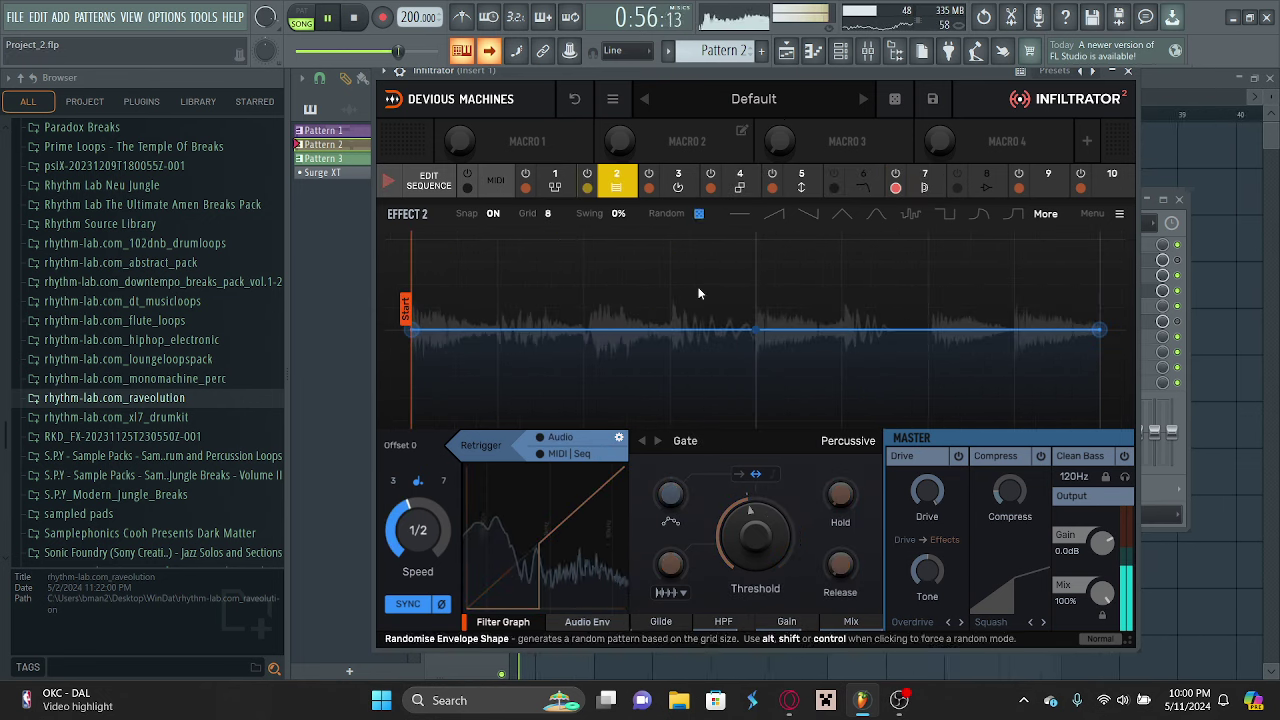
{"action": "mouse_move", "coordinate": [841, 489]}
{"action": "left_mouse_down"}
{"action": "mouse_move", "coordinate": [841, 450]}
{"action": "mouse_move", "coordinate": [841, 488]}
{"action": "left_mouse_up"}
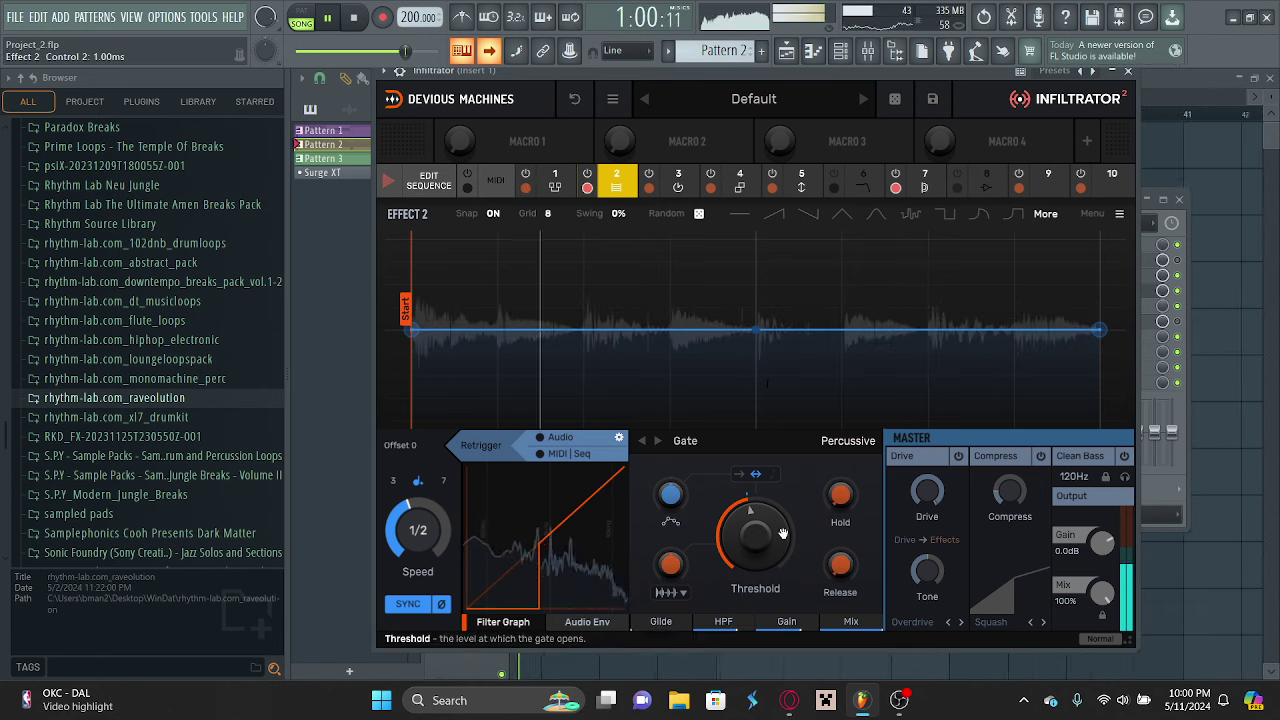
{"action": "left_click", "coordinate": [590, 189]}
{"action": "left_click", "coordinate": [588, 190]}
{"action": "left_click", "coordinate": [587, 190]}
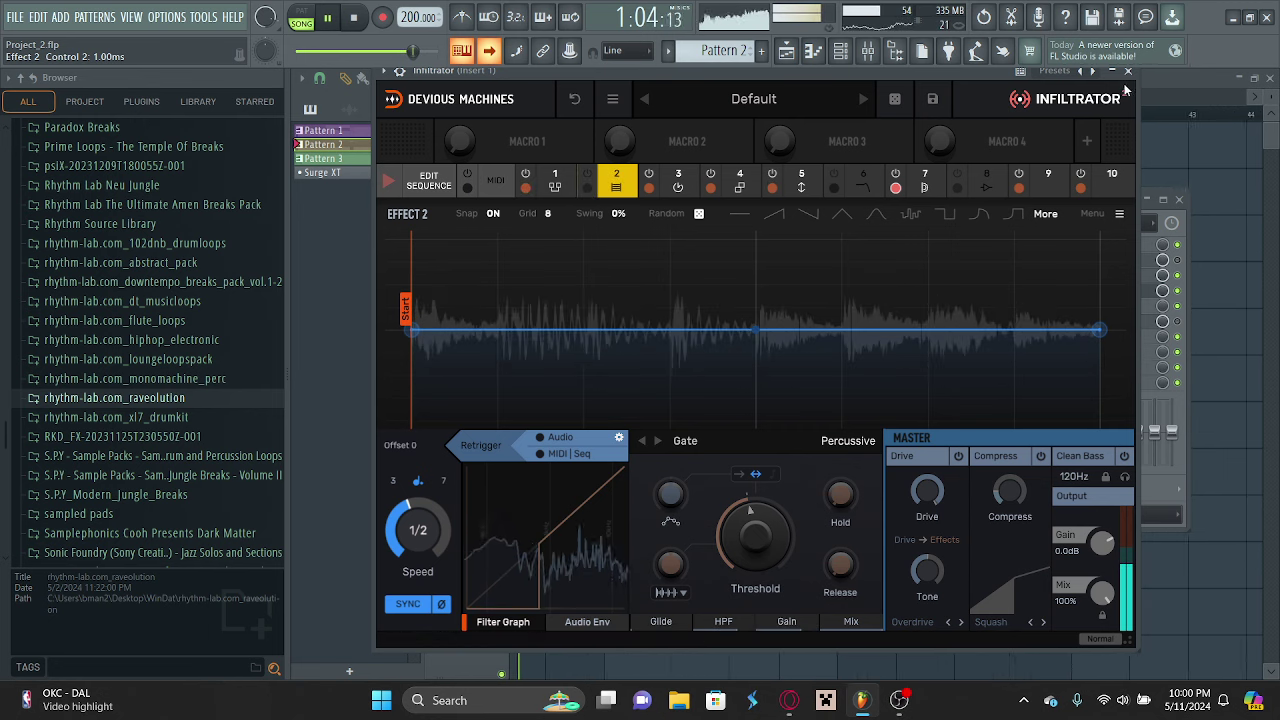
Close Infiltrator and switch dblue Glitch v1.3 on Insert 1 off and on again to compare the sound.
{"action": "left_click", "coordinate": [1128, 72]}
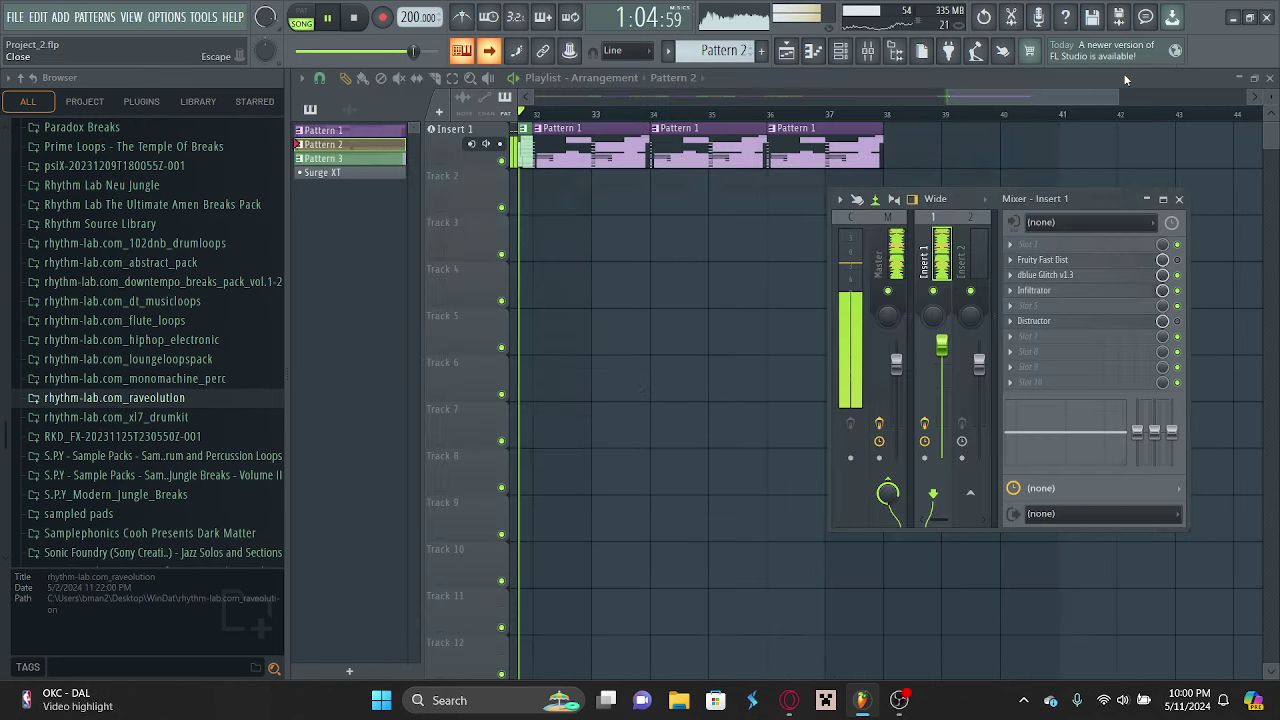
{"action": "left_click", "coordinate": [1177, 275]}
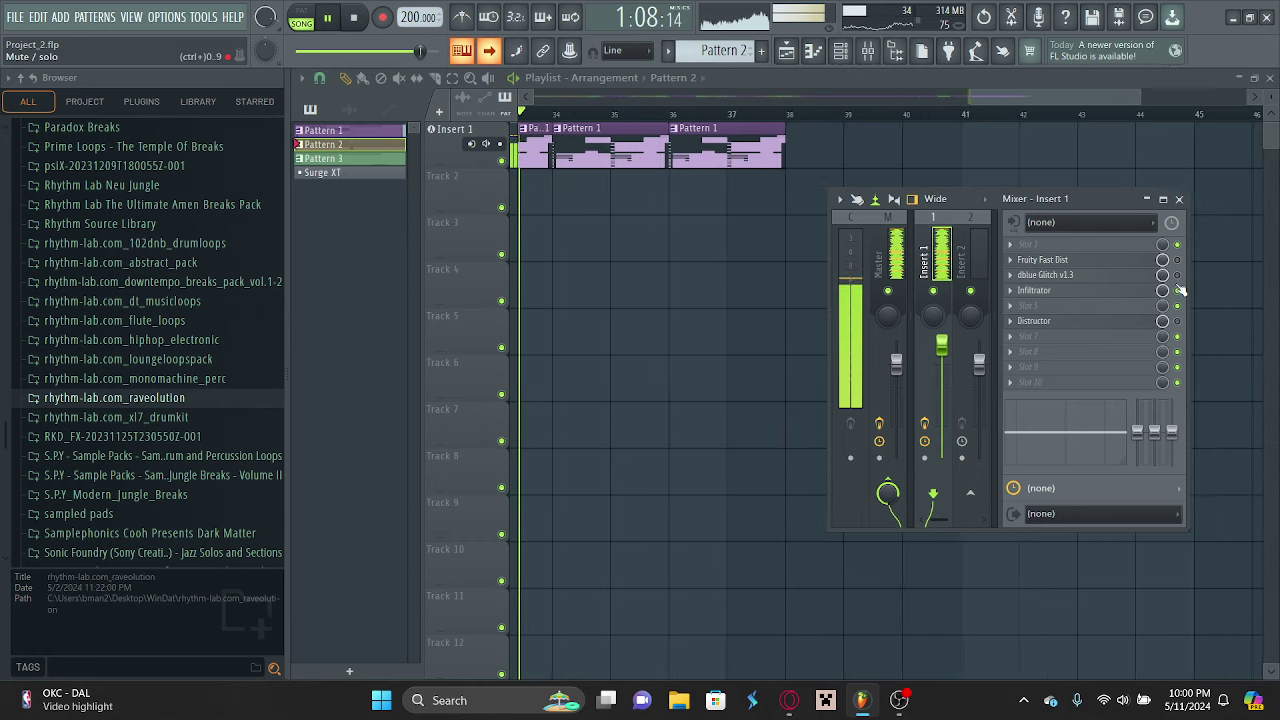
{"action": "left_click", "coordinate": [1177, 275]}
Reopen Infiltrator and try effect 5 (Pitch) at a Shift of +1.69 semi before returning it to 0.00 semi.
{"action": "left_click", "coordinate": [1150, 290]}
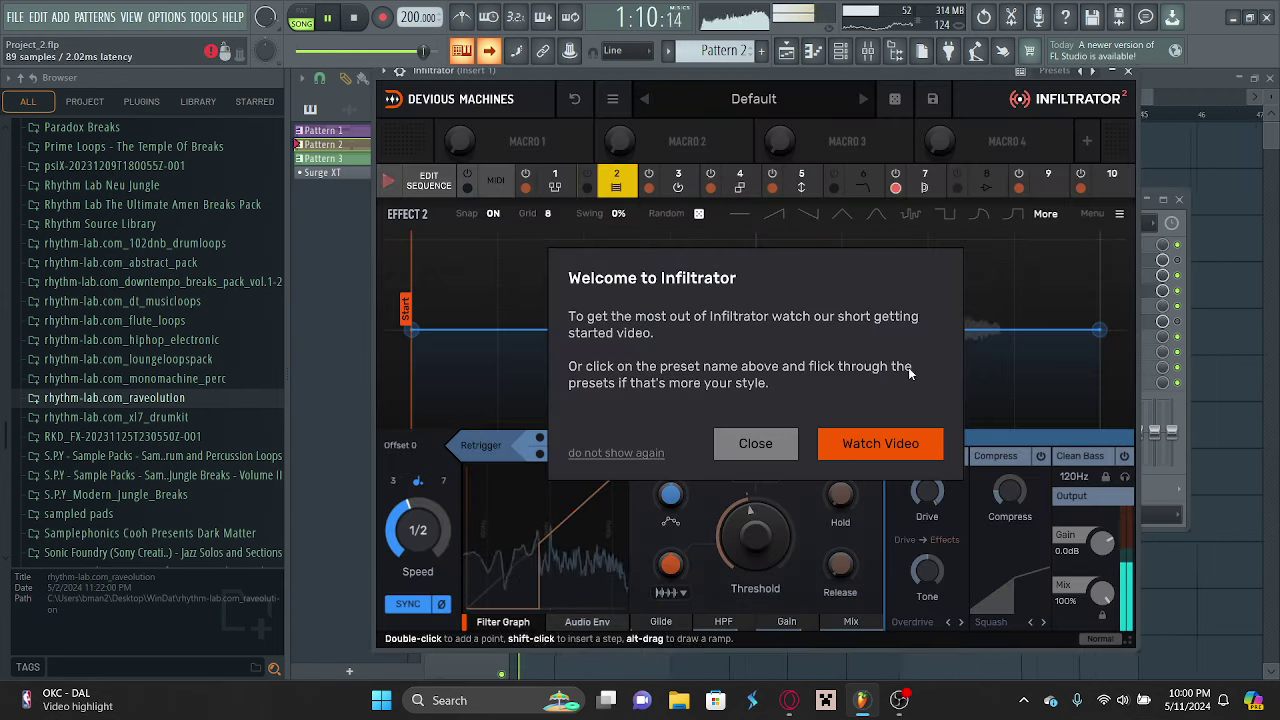
{"action": "left_click", "coordinate": [754, 442]}
{"action": "left_click", "coordinate": [678, 182]}
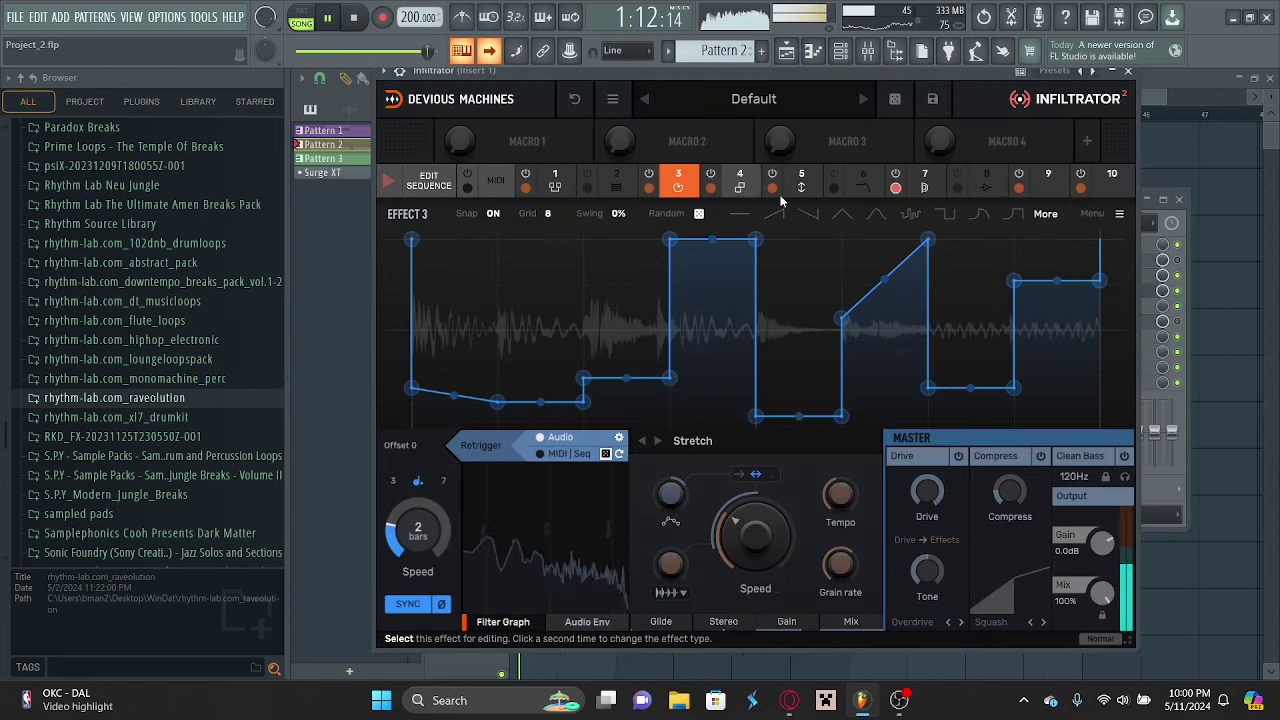
{"action": "left_click", "coordinate": [798, 186]}
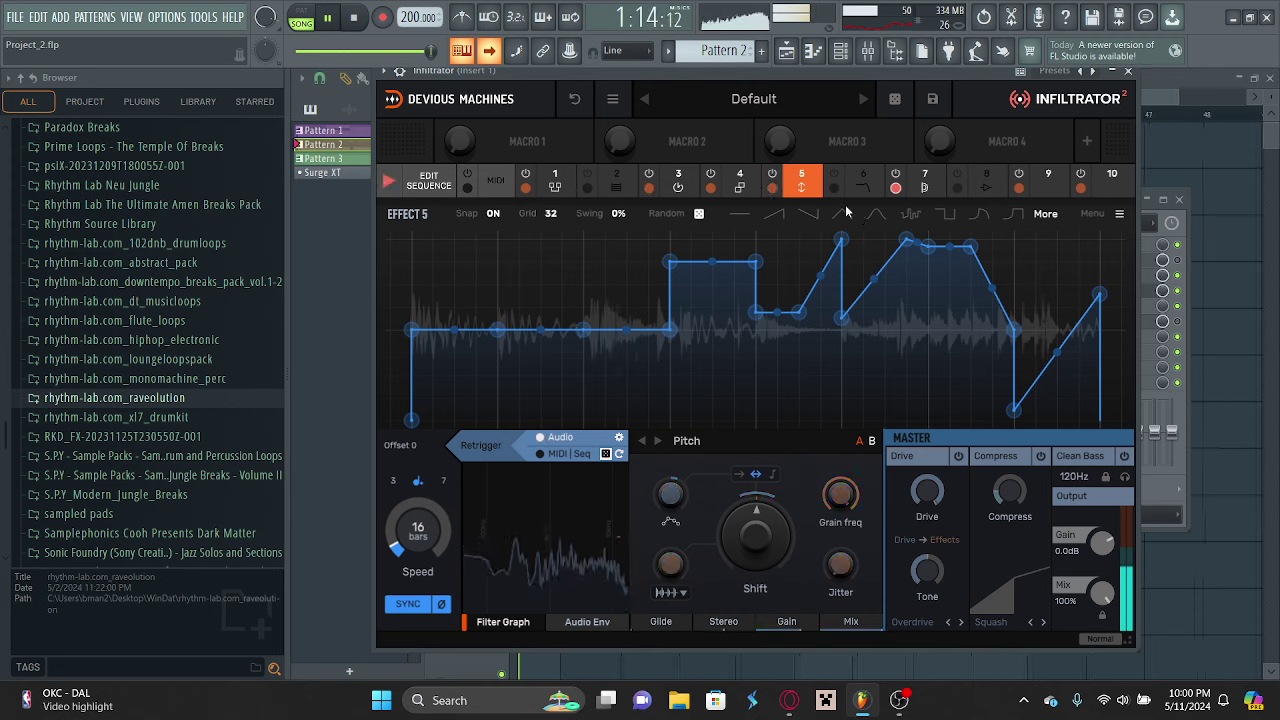
{"action": "left_click", "coordinate": [740, 182]}
{"action": "left_click", "coordinate": [801, 182]}
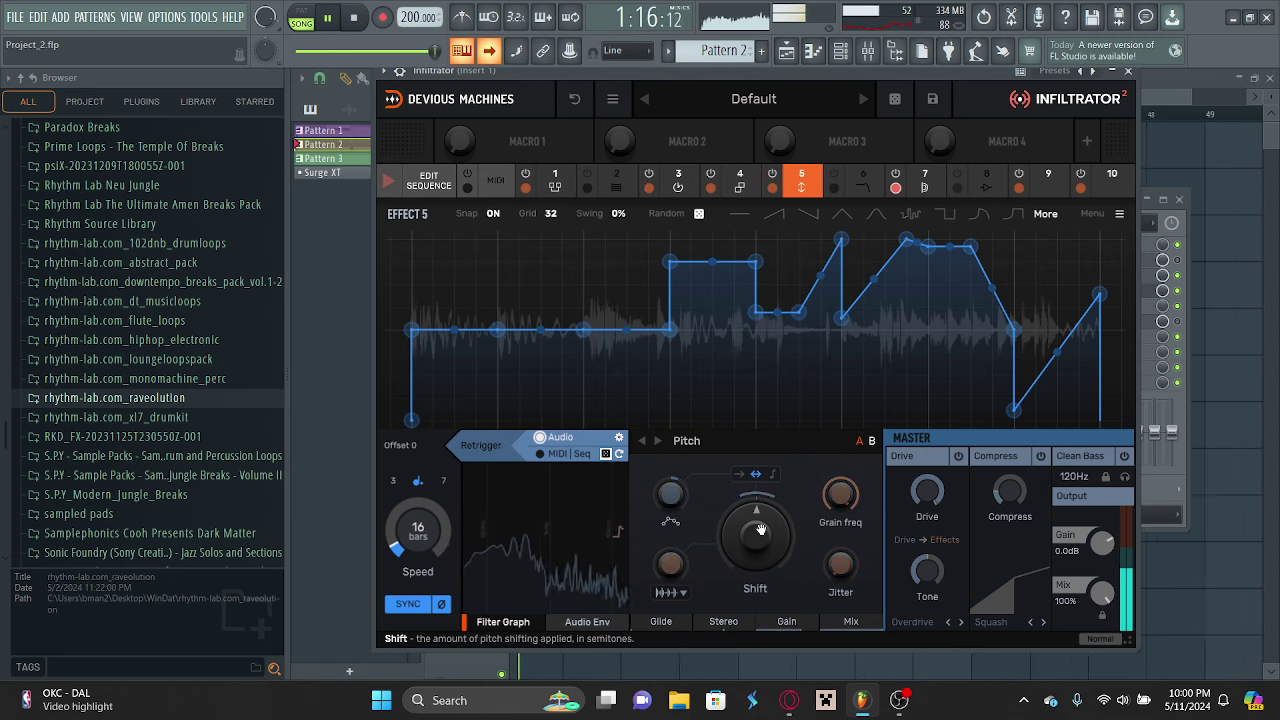
{"action": "left_click_drag", "start_coordinate": [755, 535], "coordinate": [755, 500]}
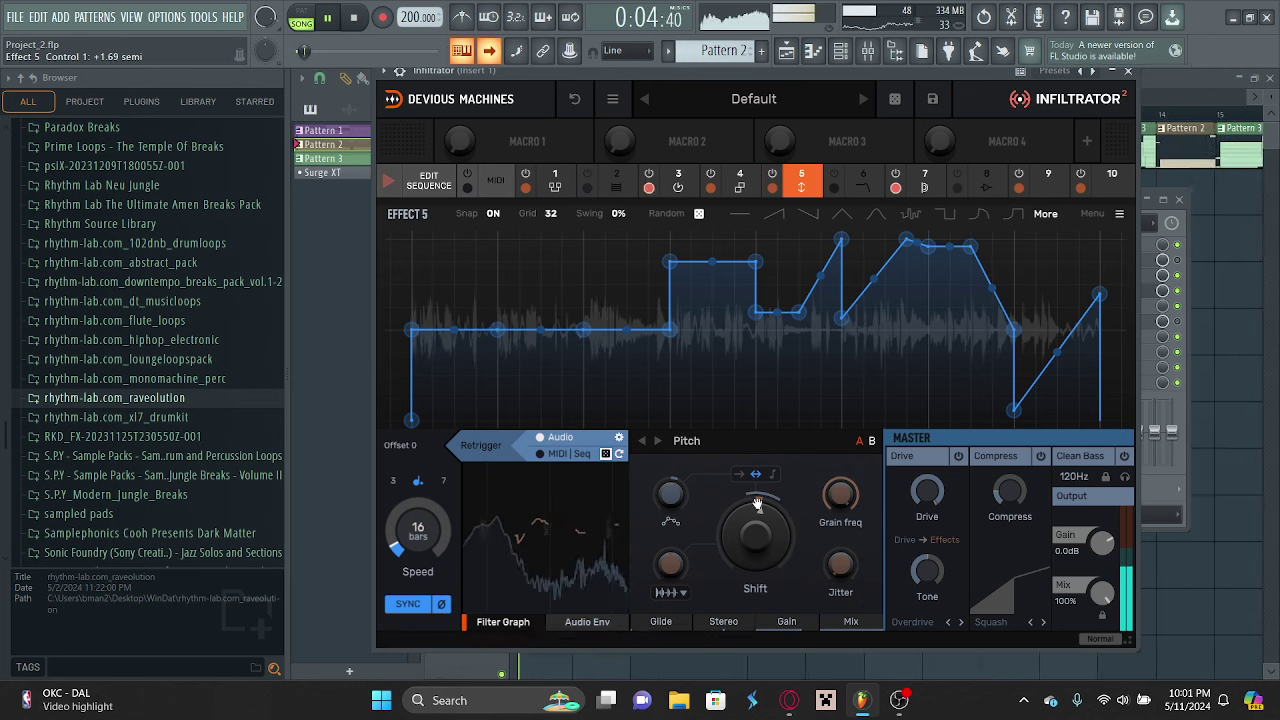
Adjust the Grain rate of effect 3 (Stretch) to 23.1 Hz.
{"action": "left_click", "coordinate": [678, 180]}
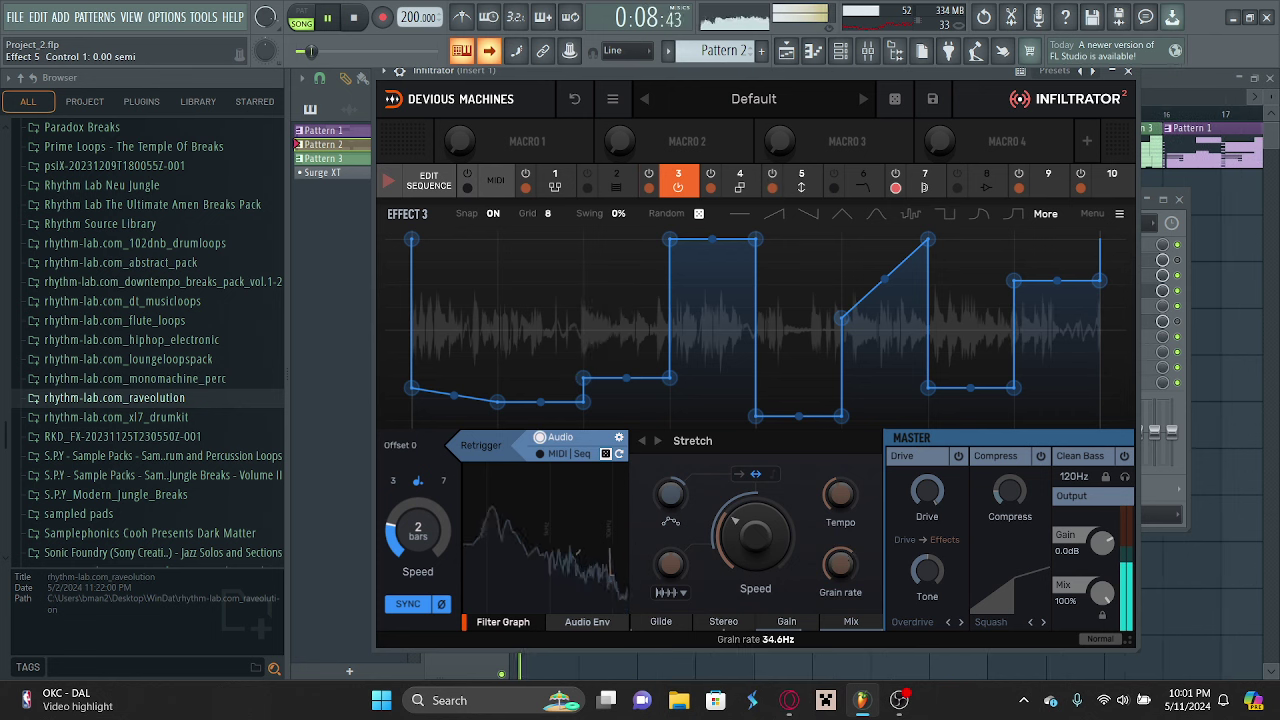
{"action": "mouse_move", "coordinate": [843, 564]}
{"action": "left_mouse_down"}
{"action": "mouse_move", "coordinate": [843, 597]}
{"action": "mouse_move", "coordinate": [843, 554]}
{"action": "left_mouse_up"}
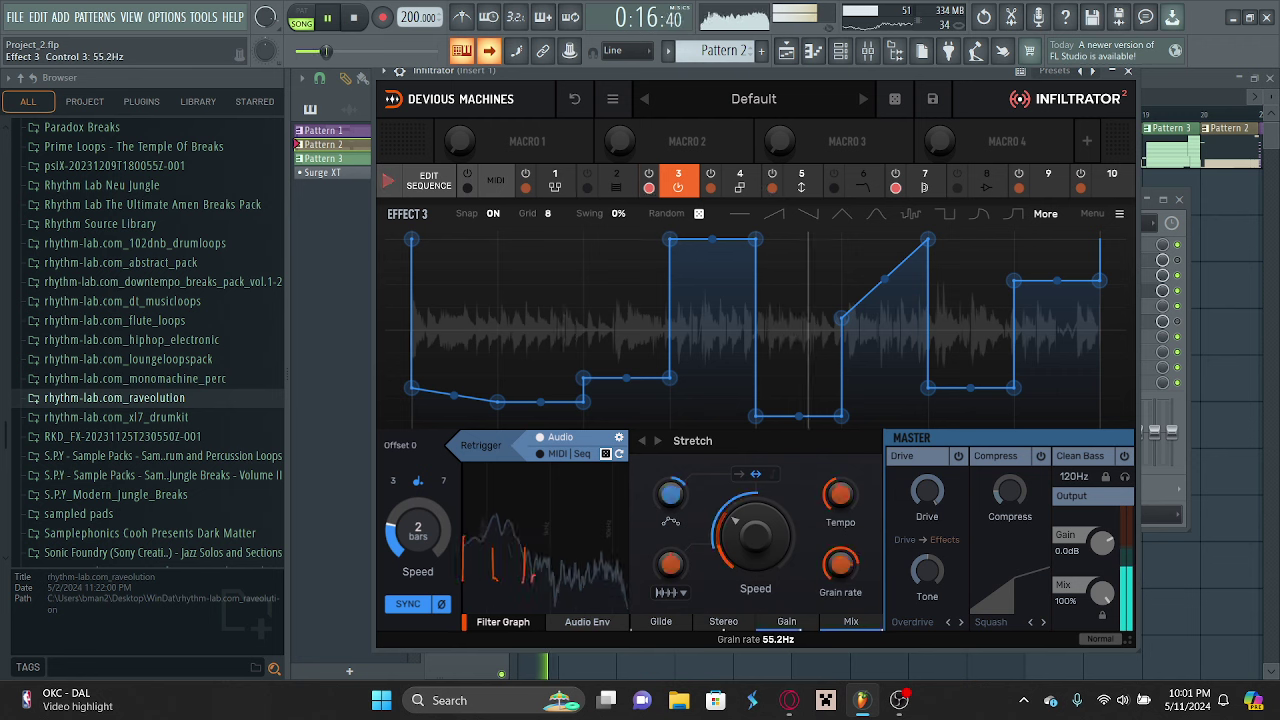
Disable effect 1 (FM), enable effect 2 (Gate), and set the Shift of effect 5 (Pitch) to +0.15 semi.
{"action": "left_click", "coordinate": [553, 183]}
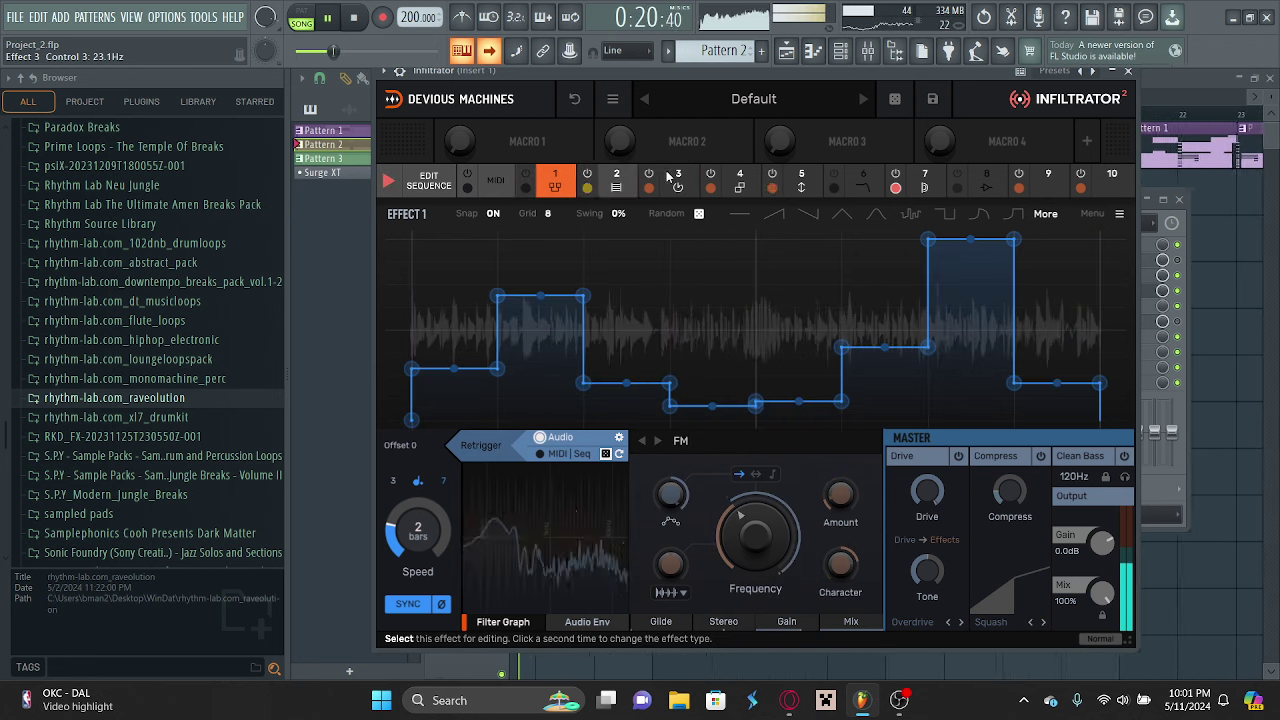
{"action": "left_click", "coordinate": [616, 180]}
{"action": "left_click", "coordinate": [736, 180]}
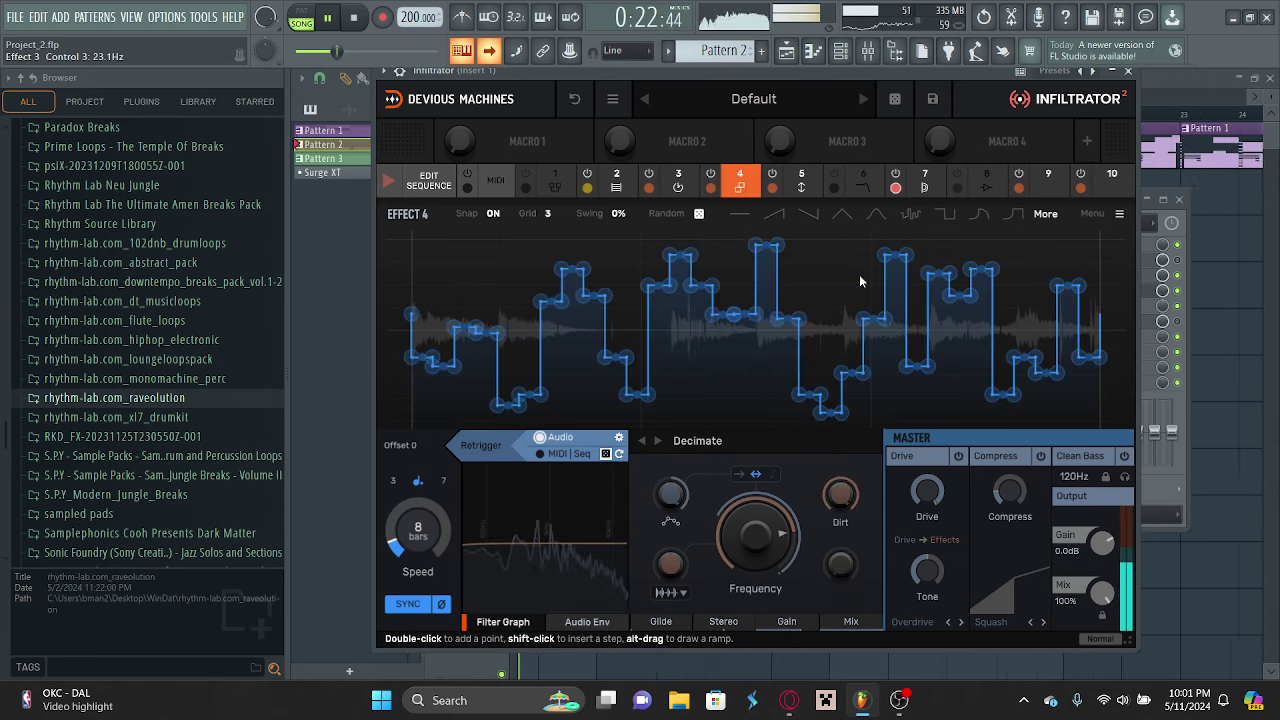
{"action": "left_click", "coordinate": [803, 190]}
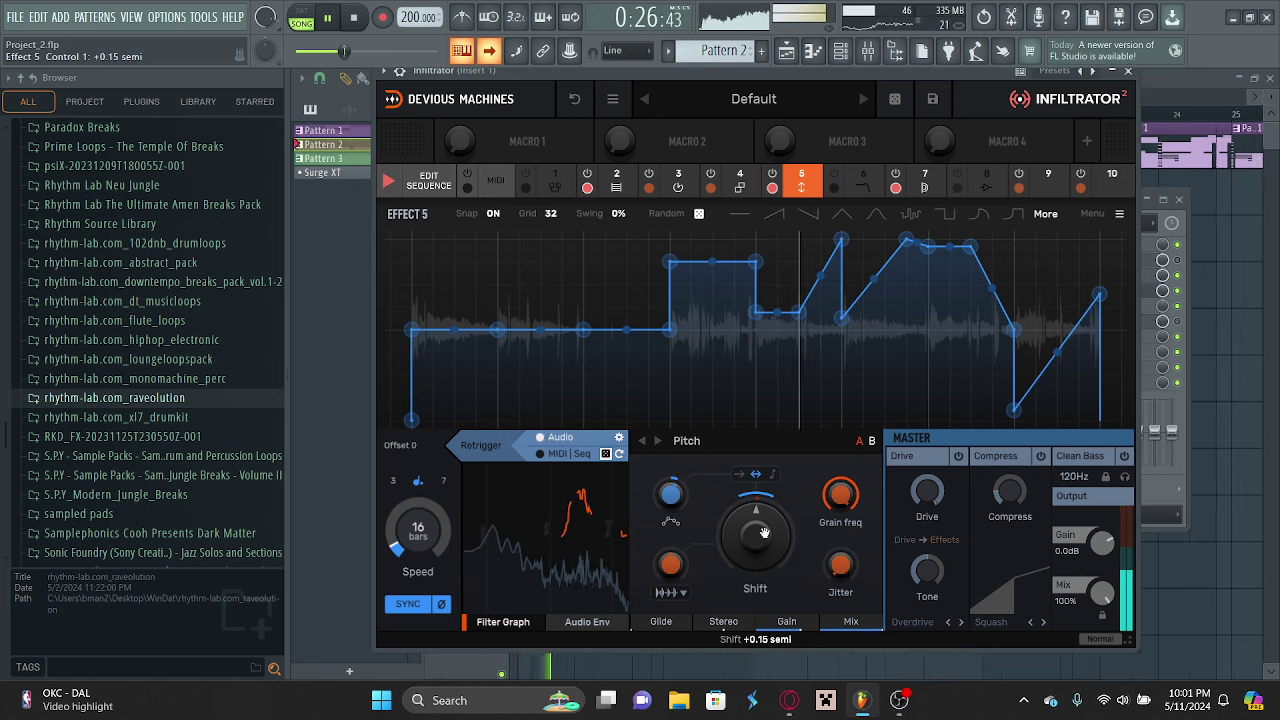
Open Infiltrator's sequence for editing and activate Pitch on steps 25 and 26.
{"action": "left_click", "coordinate": [428, 180]}
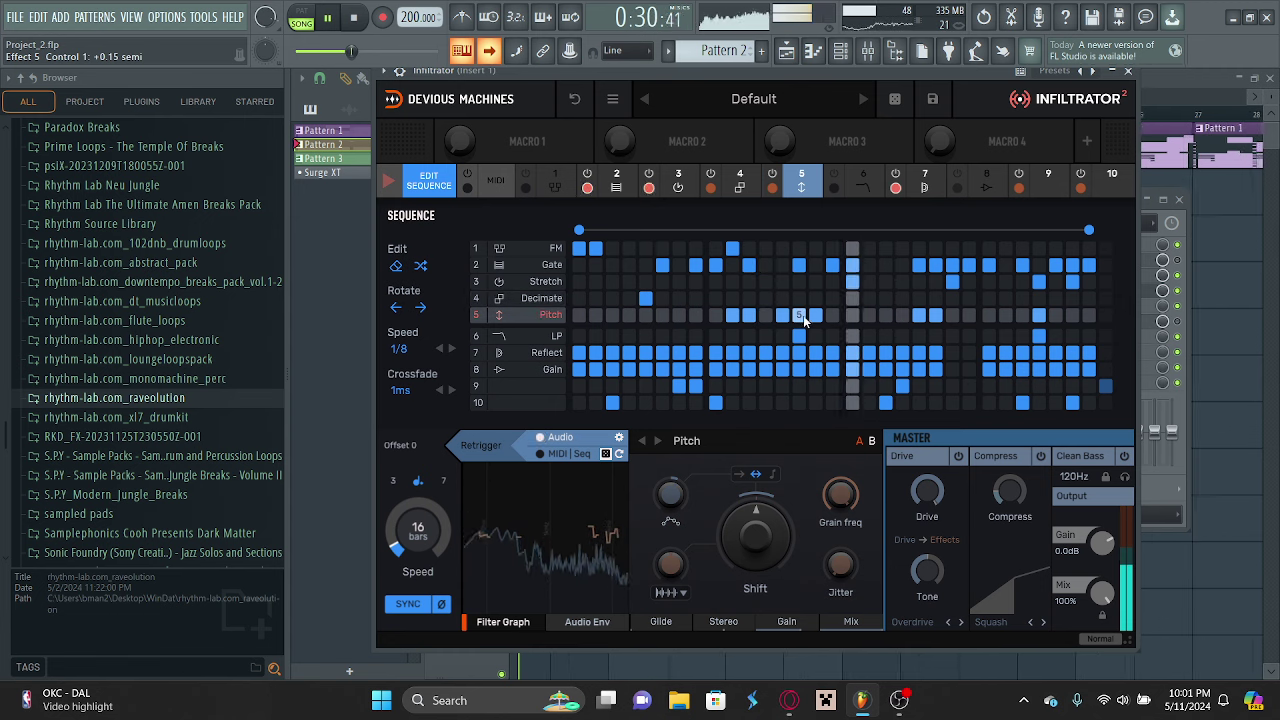
{"action": "left_click", "coordinate": [989, 315]}
{"action": "left_click", "coordinate": [1005, 315]}
{"action": "left_click", "coordinate": [1039, 315]}
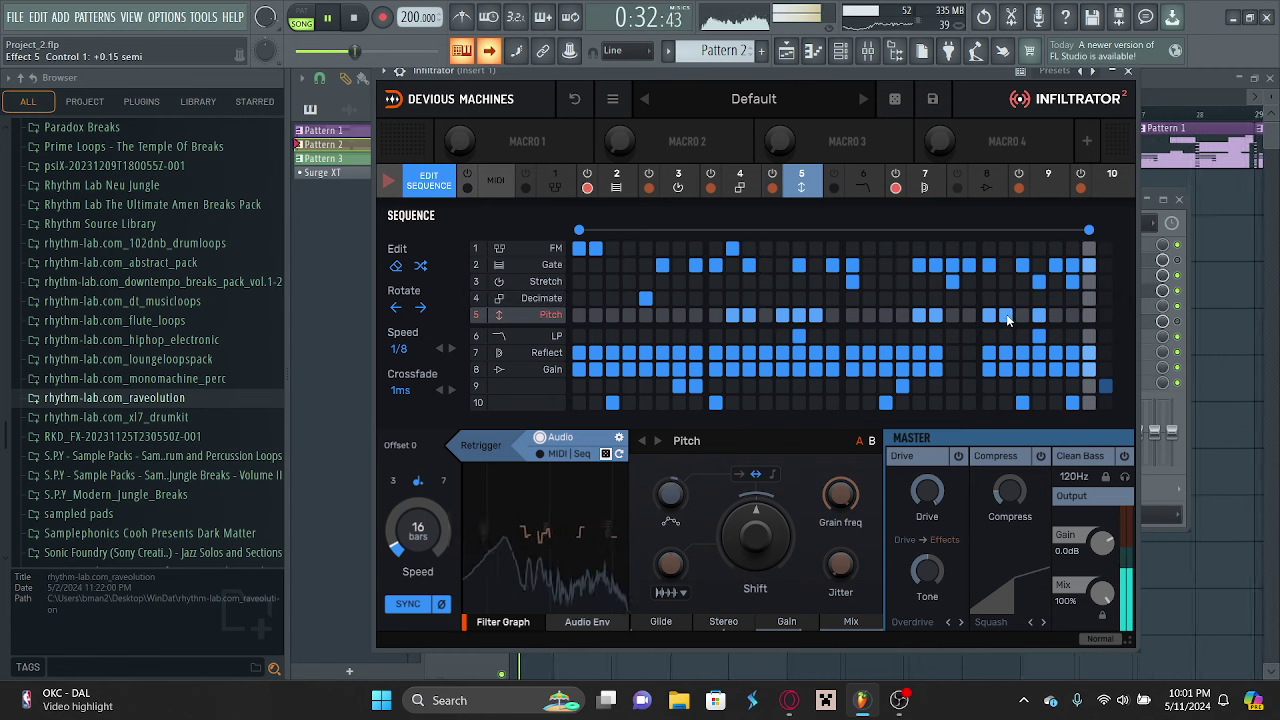
Replace Pitch with Stretch on sequence steps 25 and 26, clear Pitch on step 14, and activate Stretch on step 19.
{"action": "left_click", "coordinate": [989, 281]}
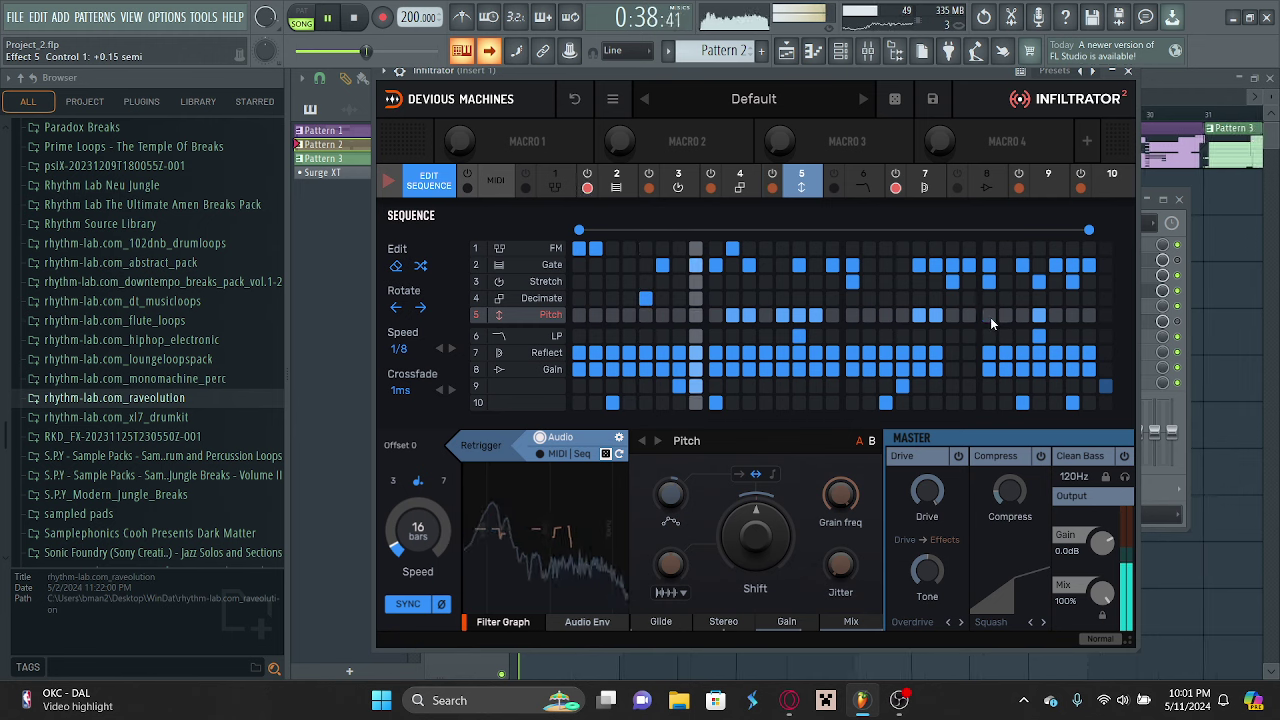
{"action": "left_click", "coordinate": [1005, 317]}
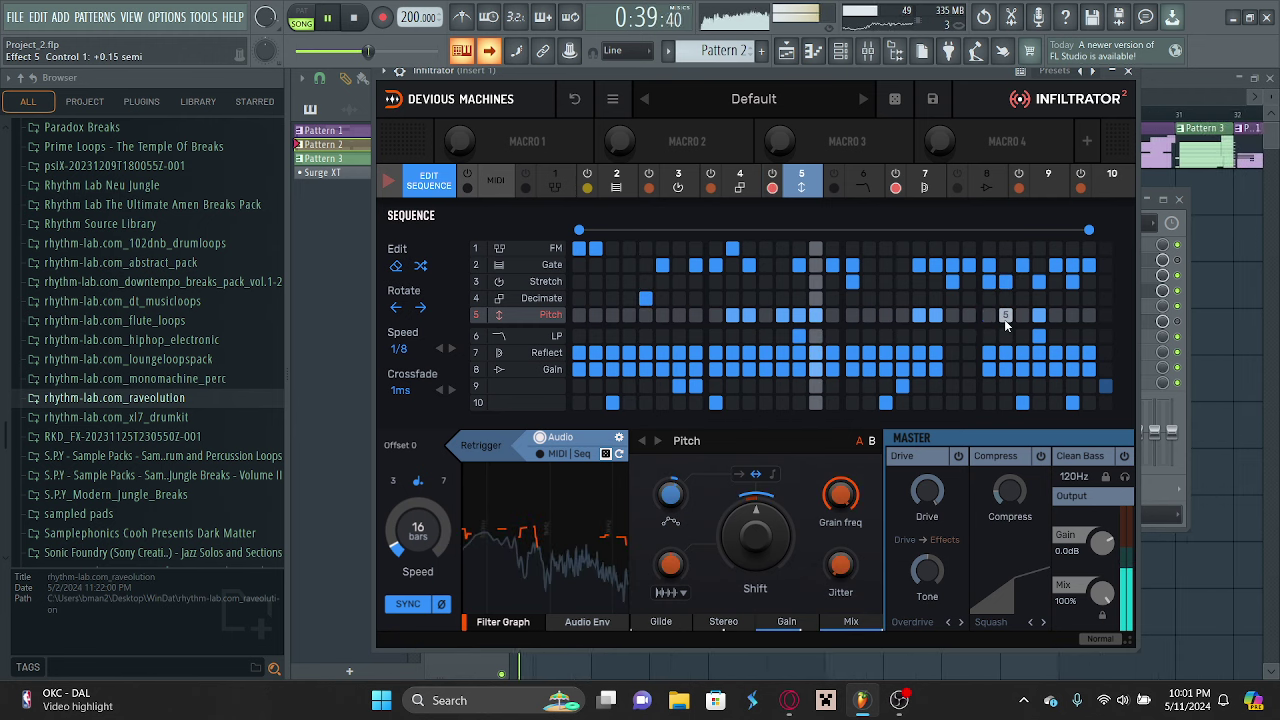
{"action": "left_click", "coordinate": [800, 317]}
{"action": "left_click", "coordinate": [885, 281]}
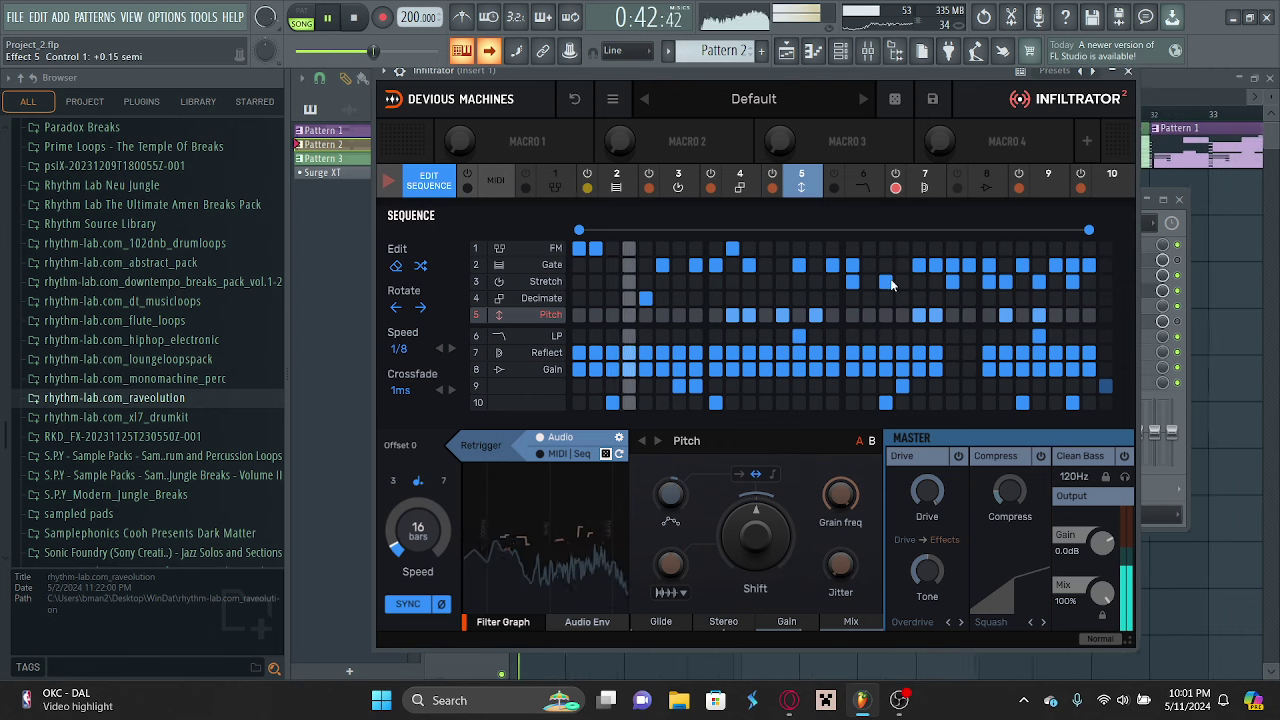
Select effect 7 (Reflect) and try its Mix at 29% and 0% before setting it to 26%.
{"action": "left_click", "coordinate": [933, 187]}
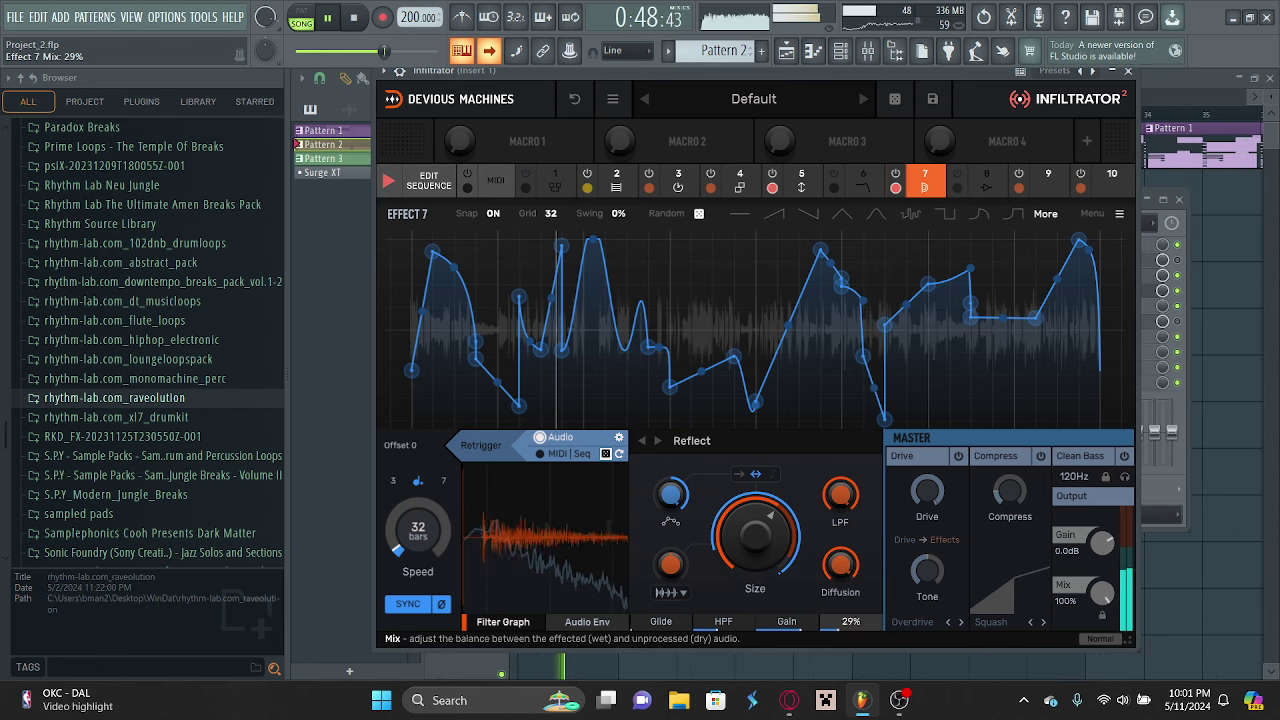
{"action": "left_click_drag", "start_coordinate": [851, 622], "coordinate": [851, 582]}
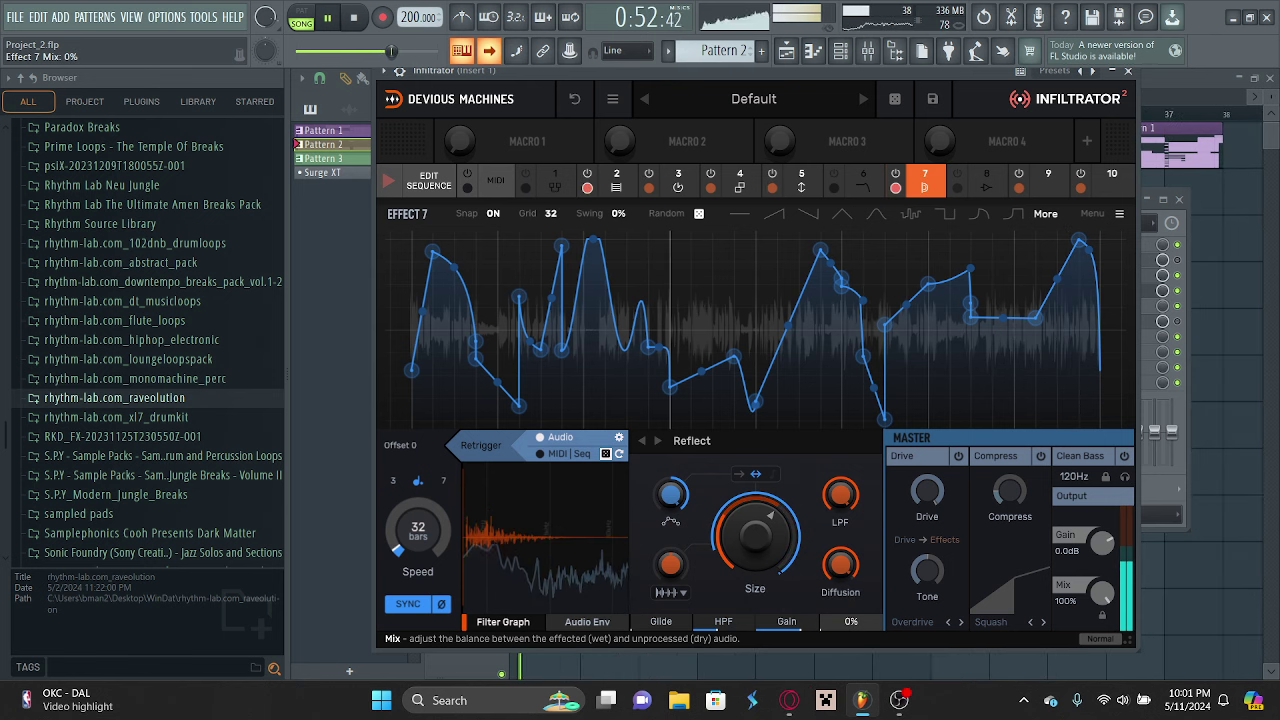
{"action": "left_click_drag", "start_coordinate": [848, 622], "coordinate": [848, 610]}
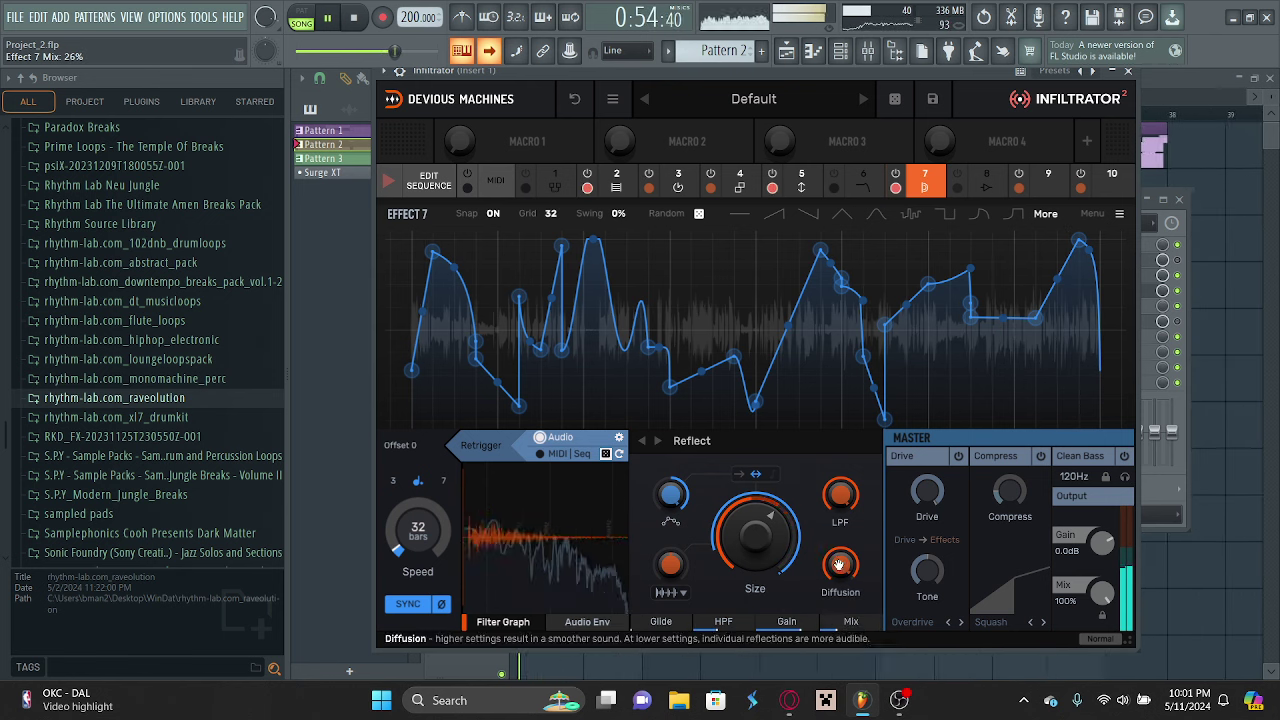
Lower Reflect's Diffusion to its minimum and raise its Mix to 78%.
{"action": "left_click_drag", "start_coordinate": [840, 566], "coordinate": [840, 678]}
{"action": "left_click_drag", "start_coordinate": [850, 622], "coordinate": [850, 621]}
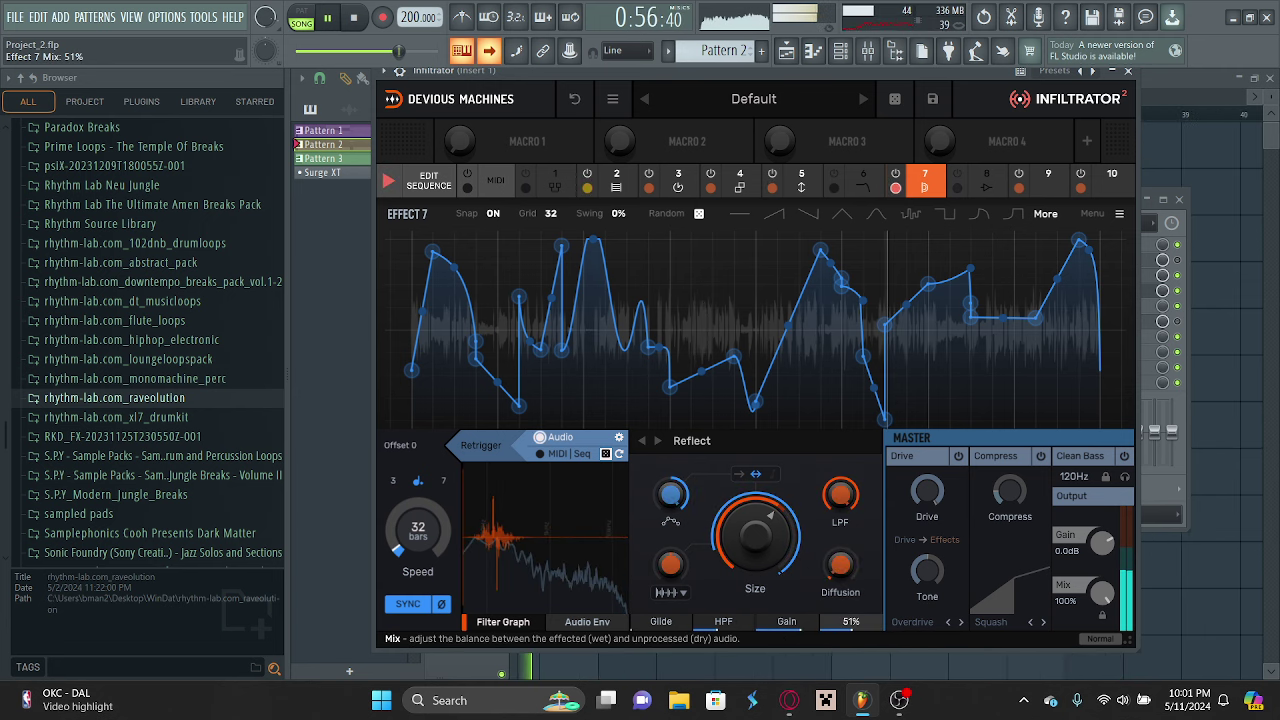
{"action": "scroll", "coordinate": [851, 621], "scroll_direction": "down", "scroll_amount": 5}
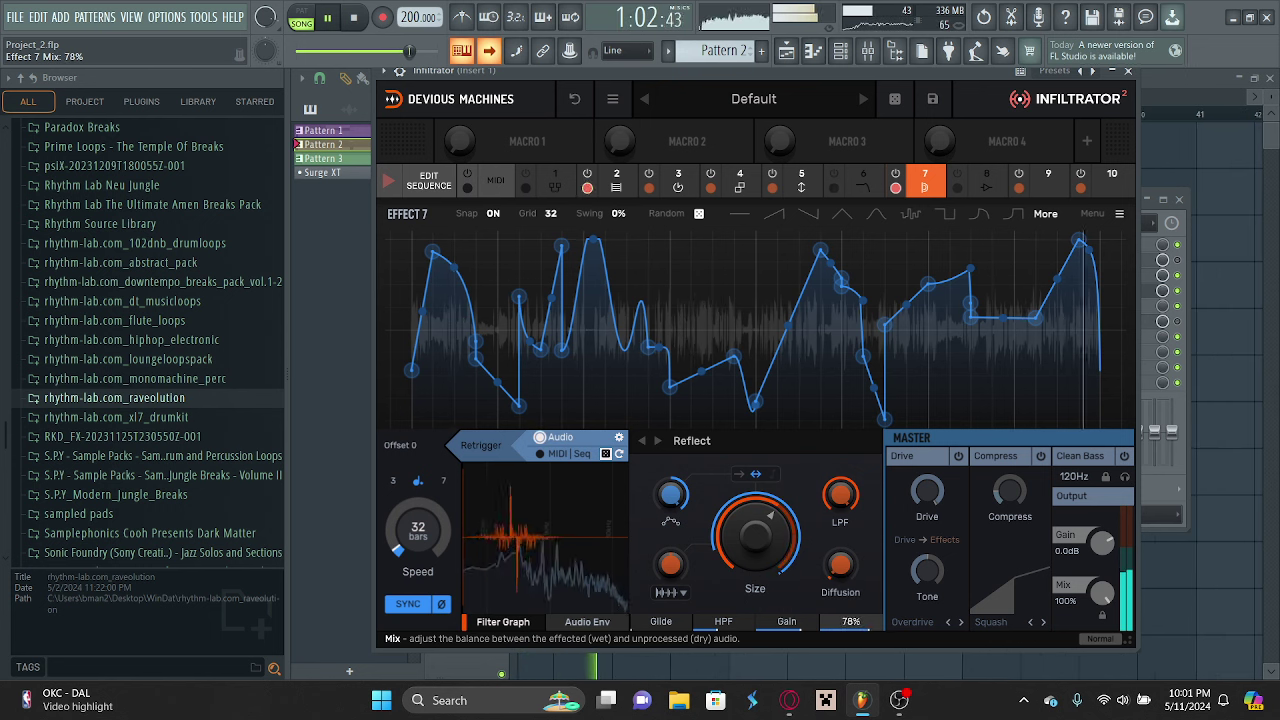
Raise Reflect's Diffusion to 52% and reduce its Mix to 16%.
{"action": "left_click_drag", "start_coordinate": [850, 622], "coordinate": [850, 626]}
{"action": "mouse_move", "coordinate": [854, 505]}
{"action": "left_mouse_down"}
{"action": "mouse_move", "coordinate": [854, 525]}
{"action": "mouse_move", "coordinate": [854, 480]}
{"action": "left_mouse_up"}
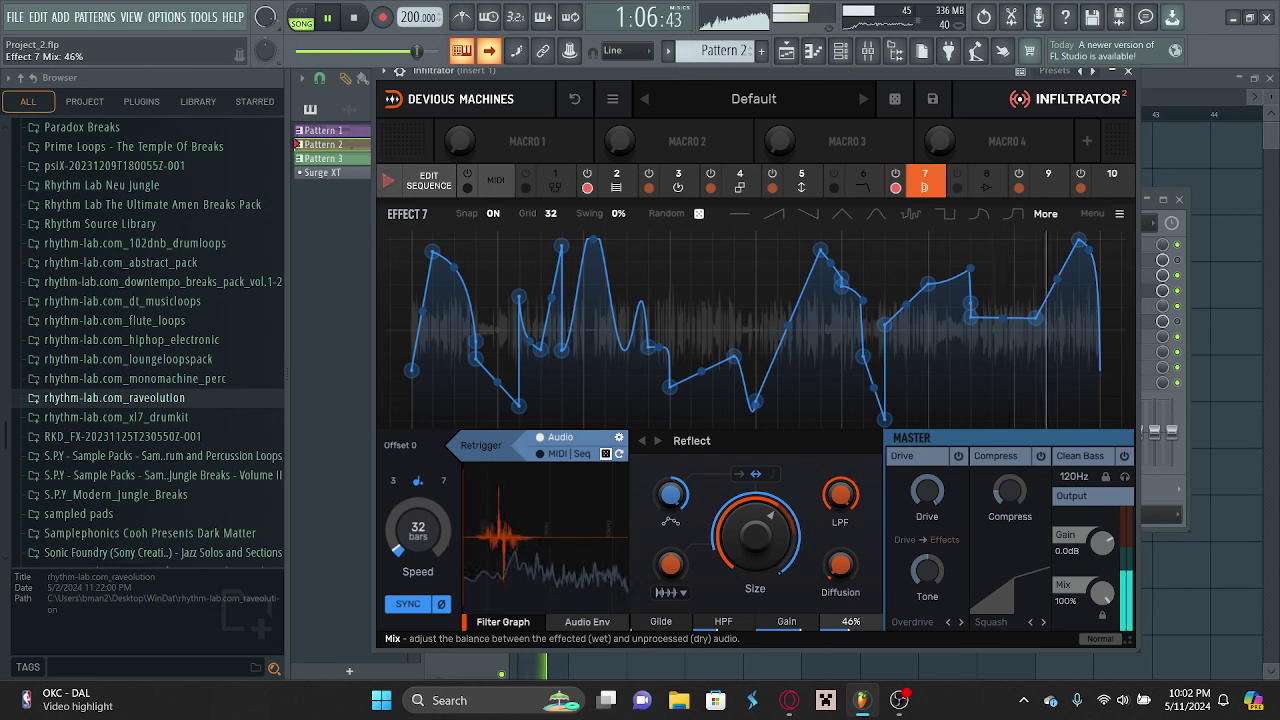
{"action": "left_click_drag", "start_coordinate": [850, 622], "coordinate": [850, 628]}
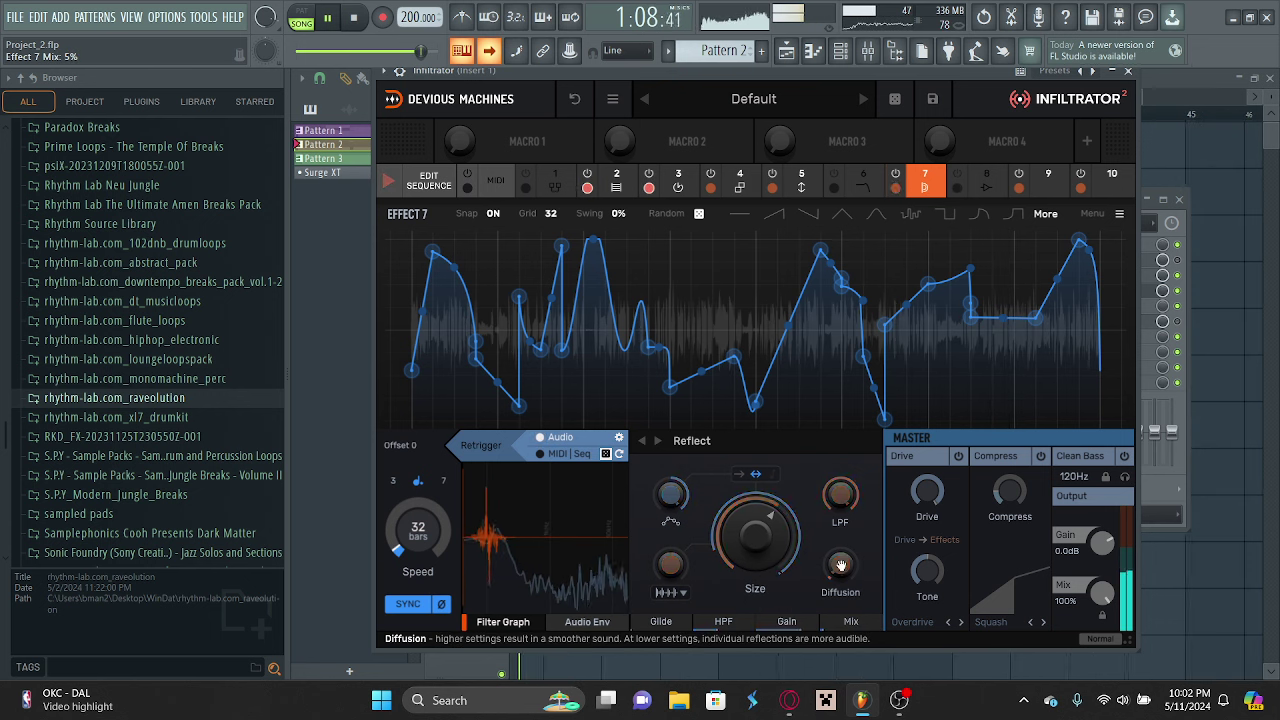
{"action": "left_click_drag", "start_coordinate": [842, 566], "coordinate": [842, 540]}
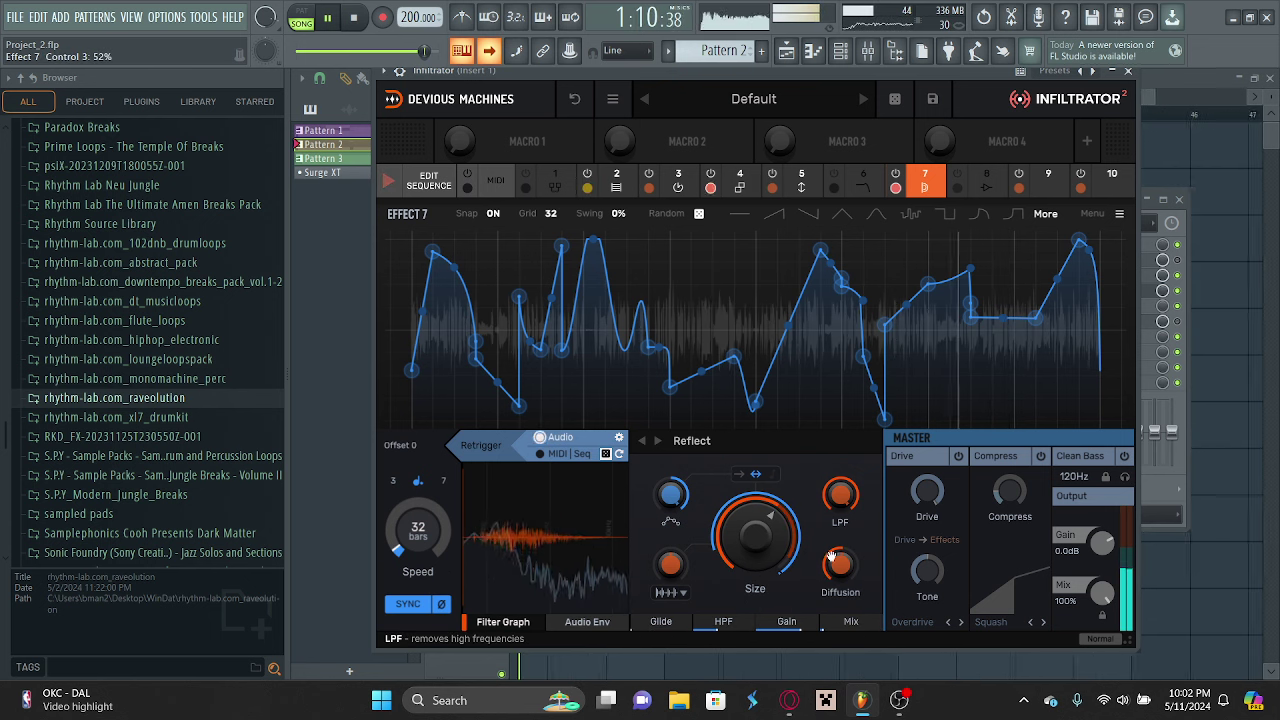
{"action": "left_click_drag", "start_coordinate": [850, 622], "coordinate": [850, 615]}
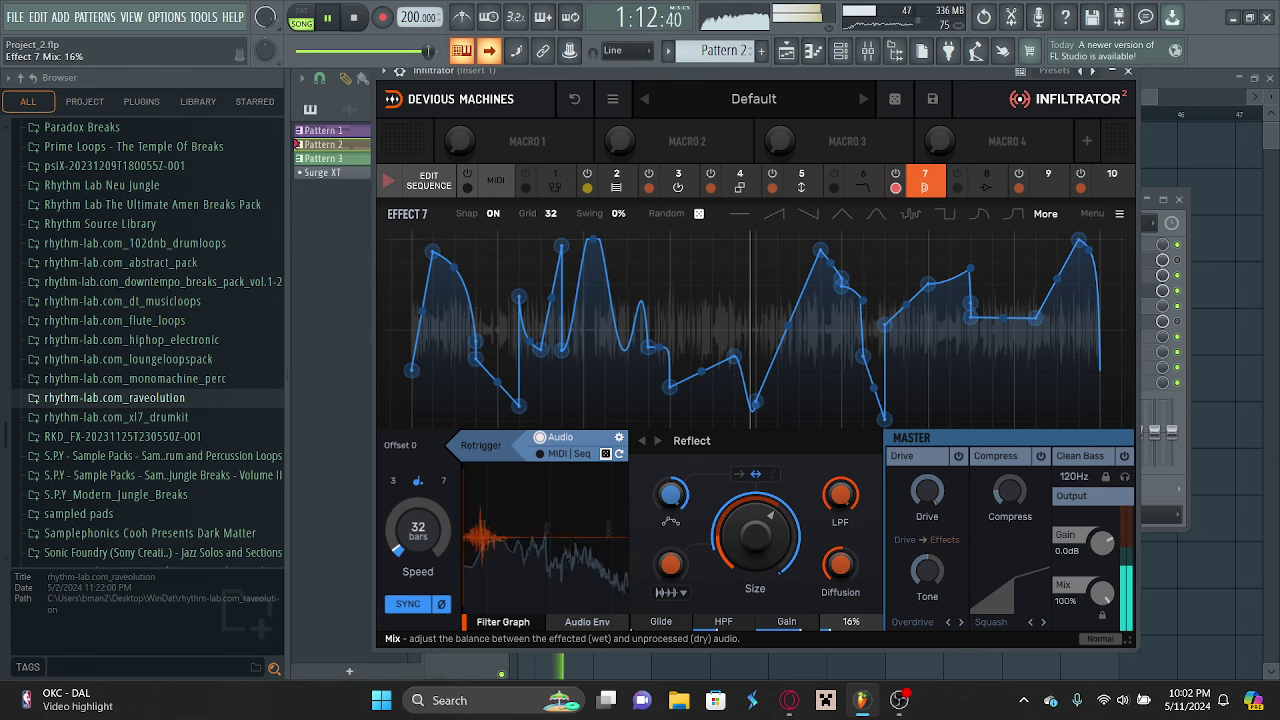
Lower the project tempo to 169 BPM and reduce the Mix of effect 2 (Gate) to 78%.
{"action": "left_click", "coordinate": [616, 176]}
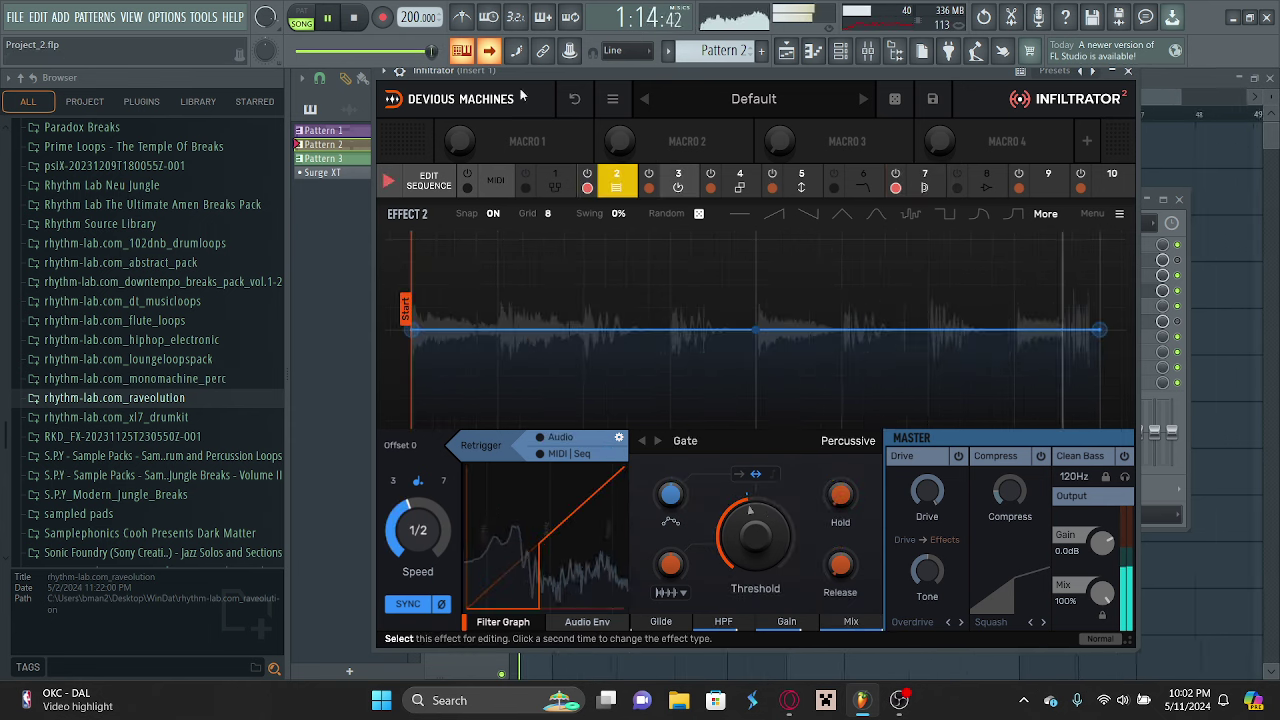
{"action": "left_click_drag", "start_coordinate": [415, 17], "coordinate": [415, 60]}
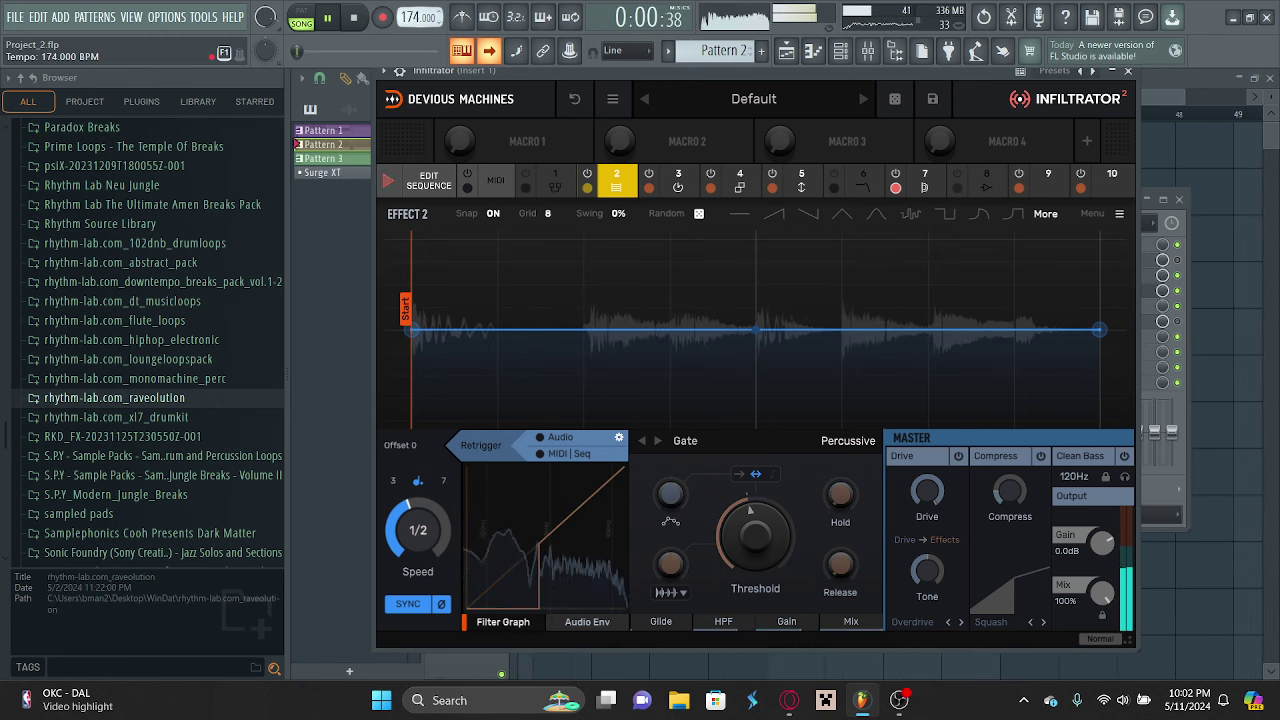
{"action": "left_click_drag", "start_coordinate": [415, 17], "coordinate": [415, 20]}
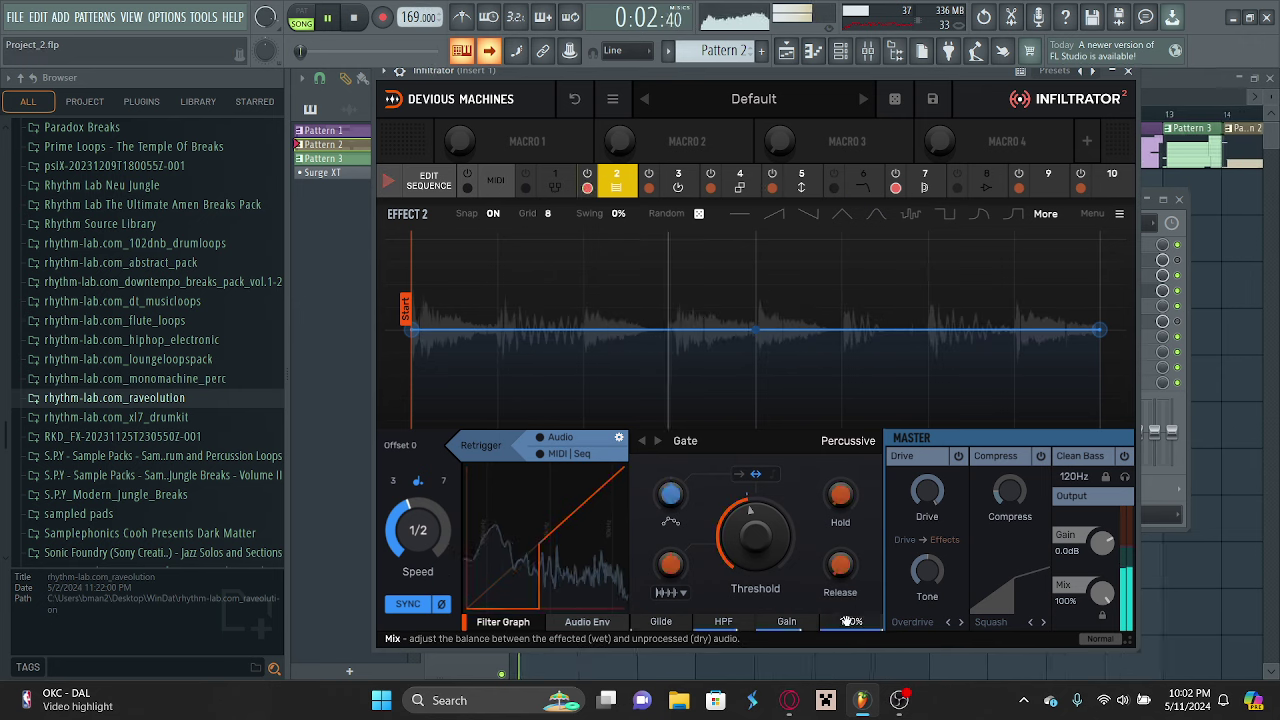
{"action": "left_click_drag", "start_coordinate": [850, 622], "coordinate": [850, 644]}
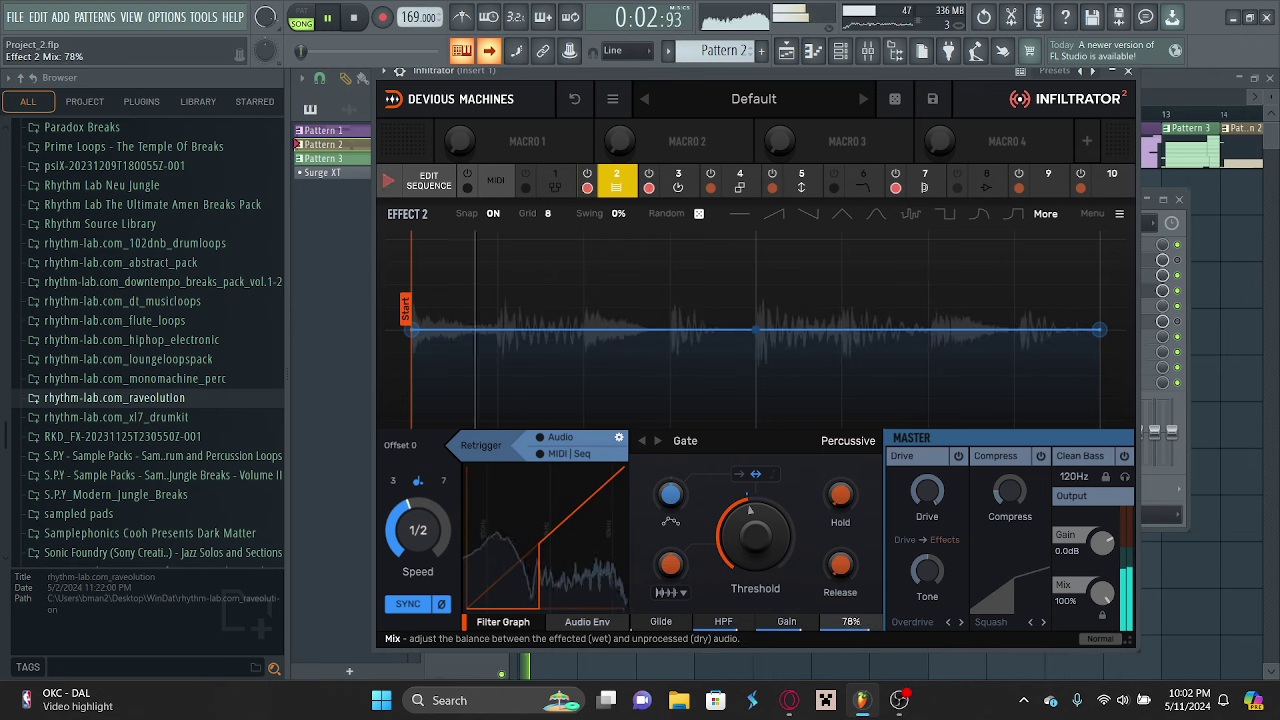
Set Reflect's Diffusion to 40% and Mix to 0%, and lower the Shift of effect 5 (Pitch) to -1.38 semitones.
{"action": "left_click", "coordinate": [925, 180]}
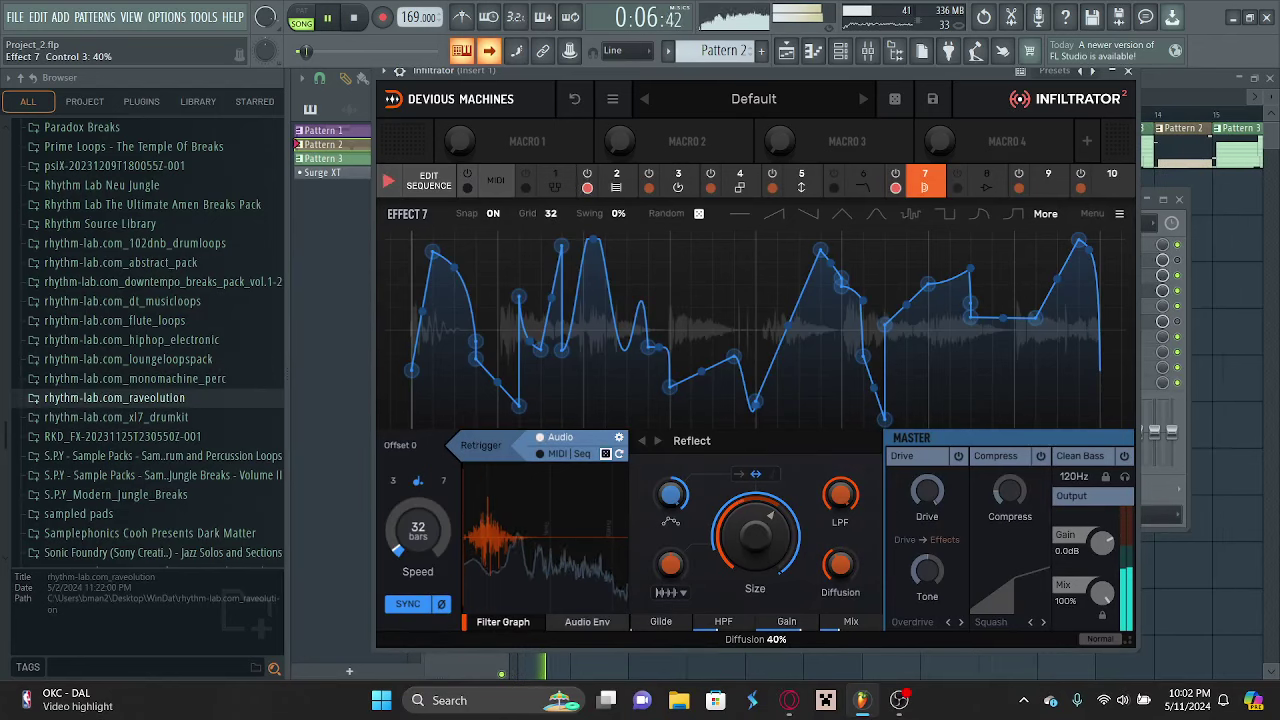
{"action": "left_click_drag", "start_coordinate": [850, 621], "coordinate": [850, 660]}
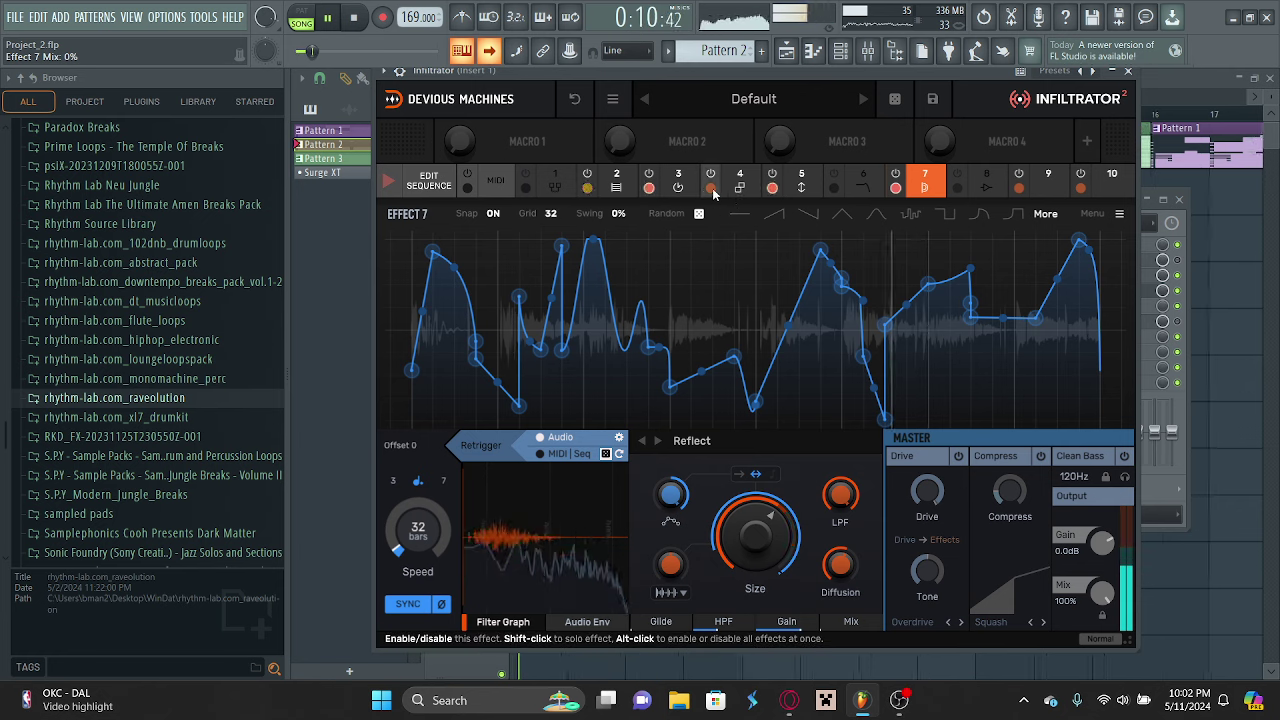
{"action": "left_click", "coordinate": [785, 186]}
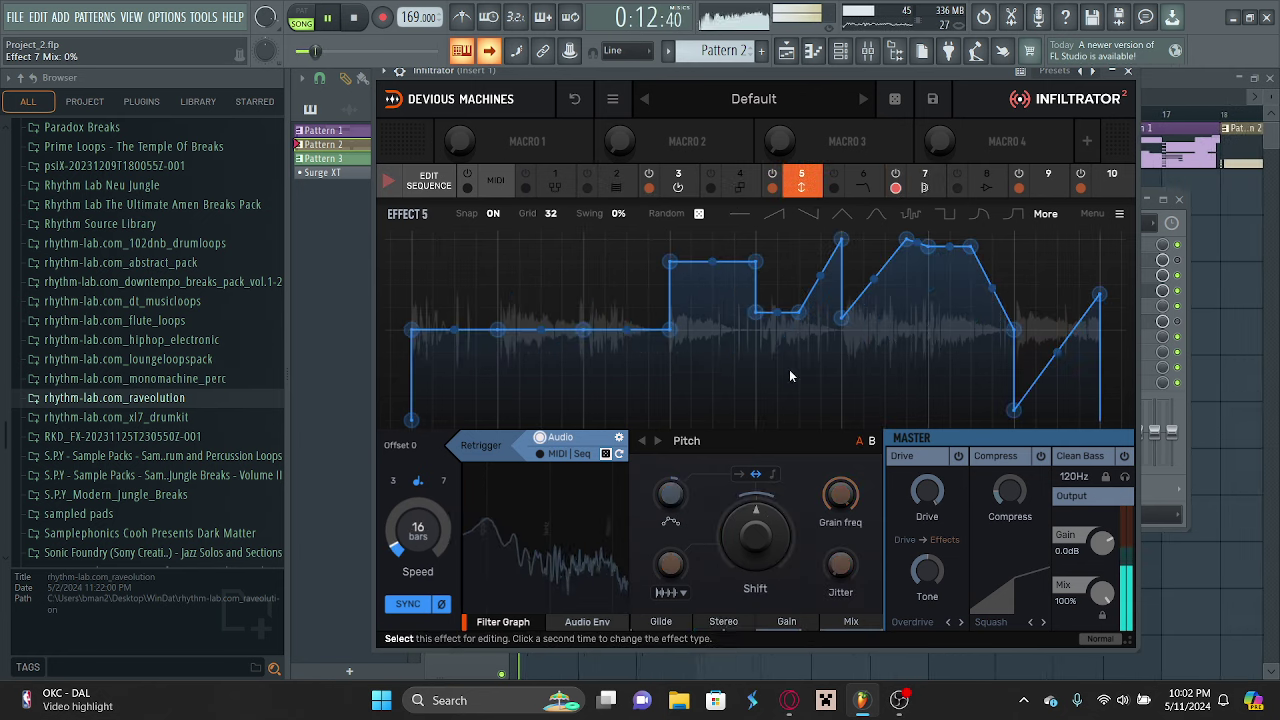
{"action": "left_click_drag", "start_coordinate": [755, 535], "coordinate": [755, 530]}
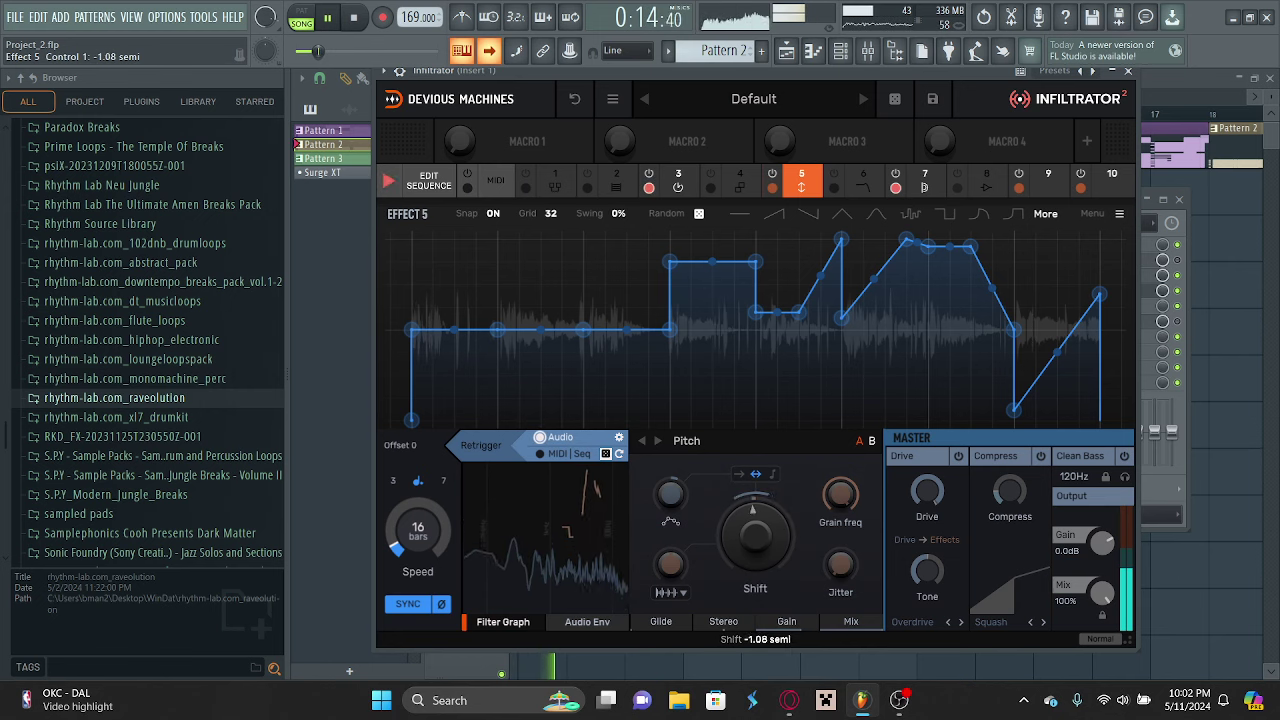
Re-enable effects 1, 2 and 4, and activate effect 6 (One-O-One LP) with Resonance raised to 62%.
{"action": "left_click", "coordinate": [597, 191]}
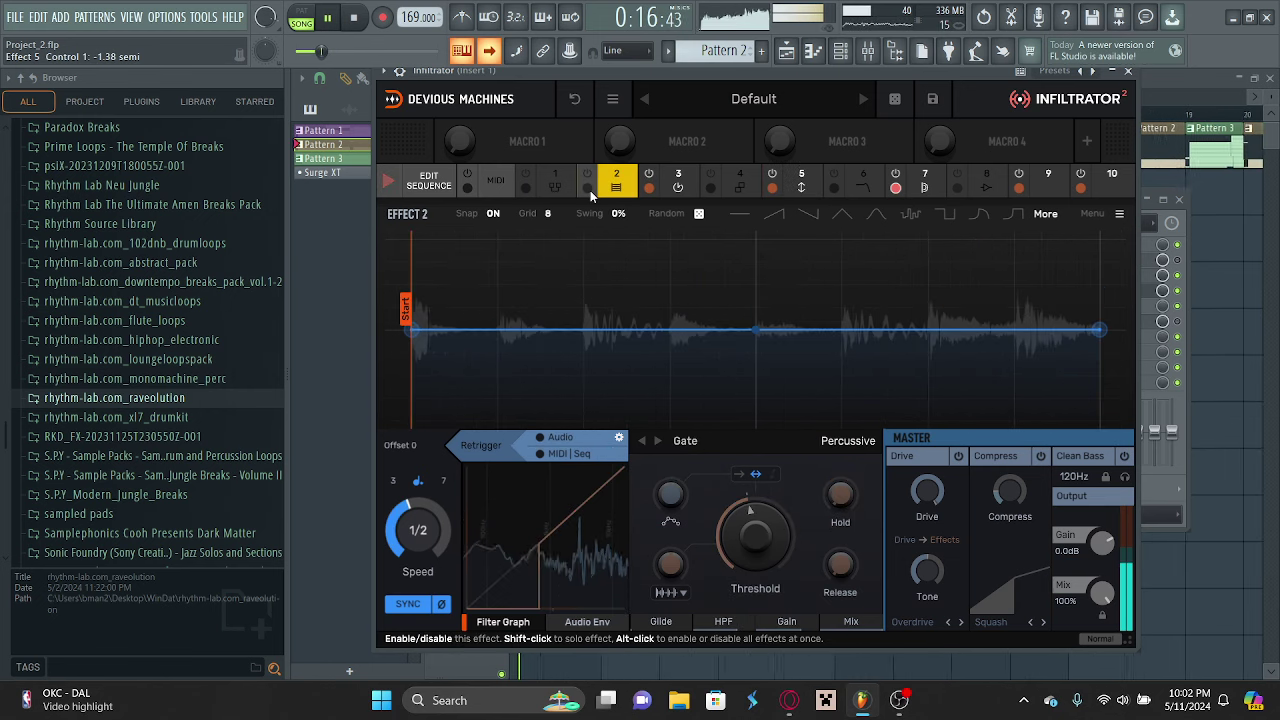
{"action": "left_click", "coordinate": [587, 188]}
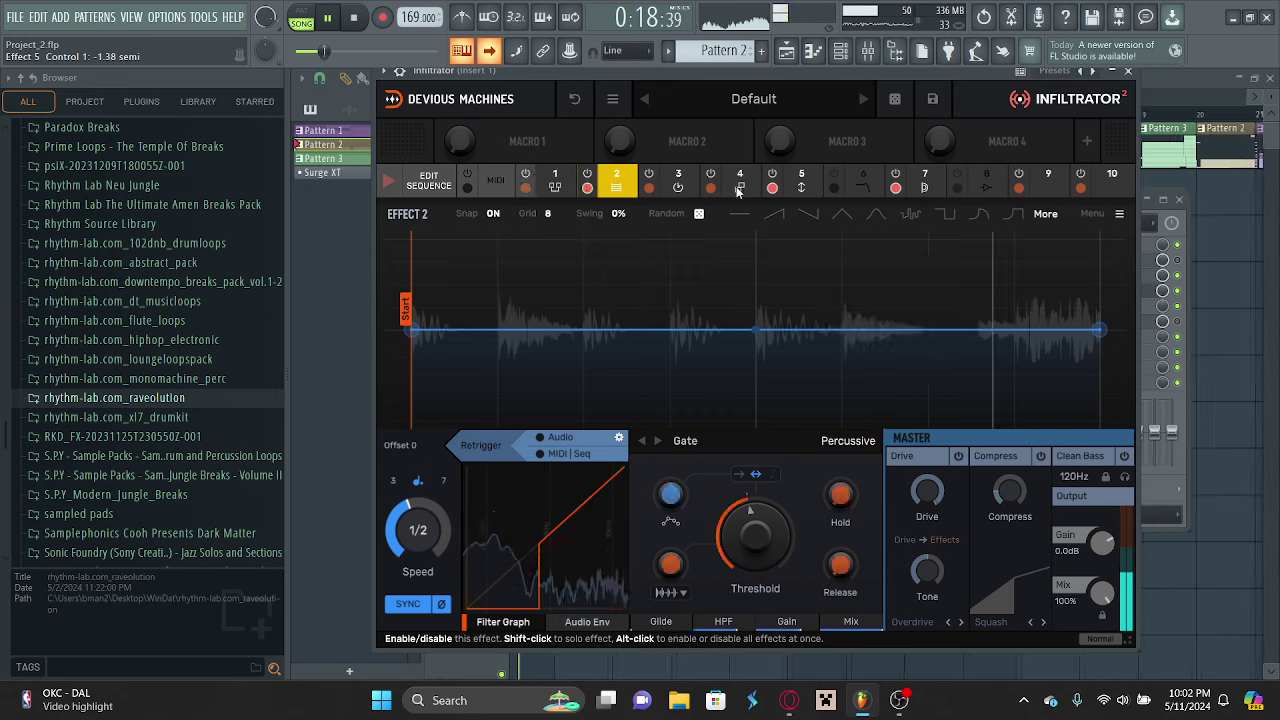
{"action": "left_click", "coordinate": [863, 180]}
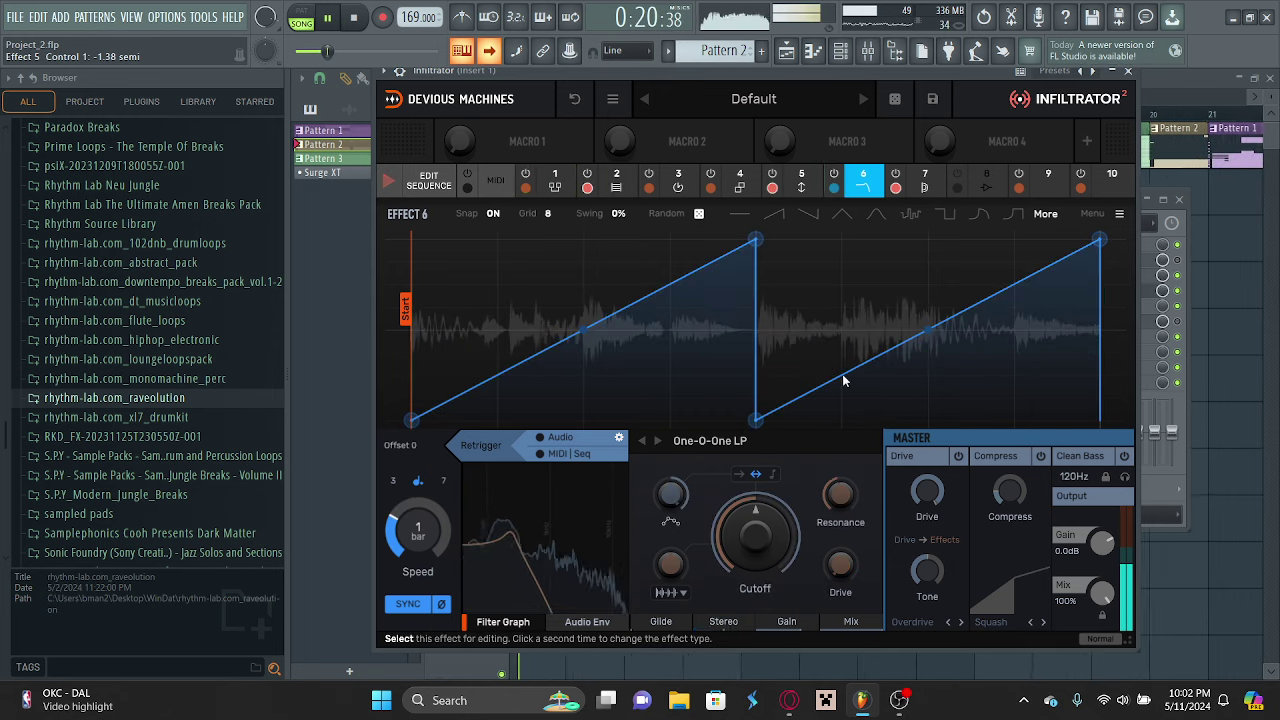
{"action": "left_click_drag", "start_coordinate": [838, 495], "coordinate": [838, 450]}
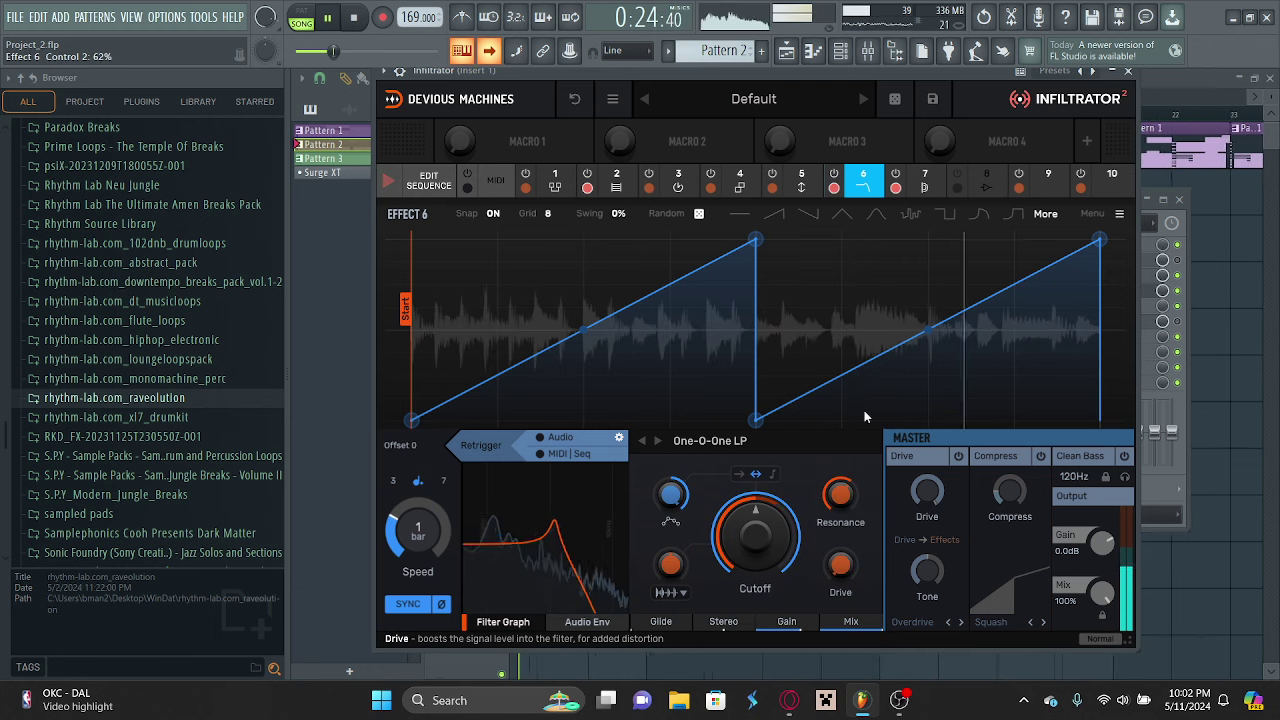
Try Reflect with Mix at 12% and Diffusion at 57% before raising Mix to 83% and setting the LPF to 9.64 kHz.
{"action": "left_click", "coordinate": [921, 184]}
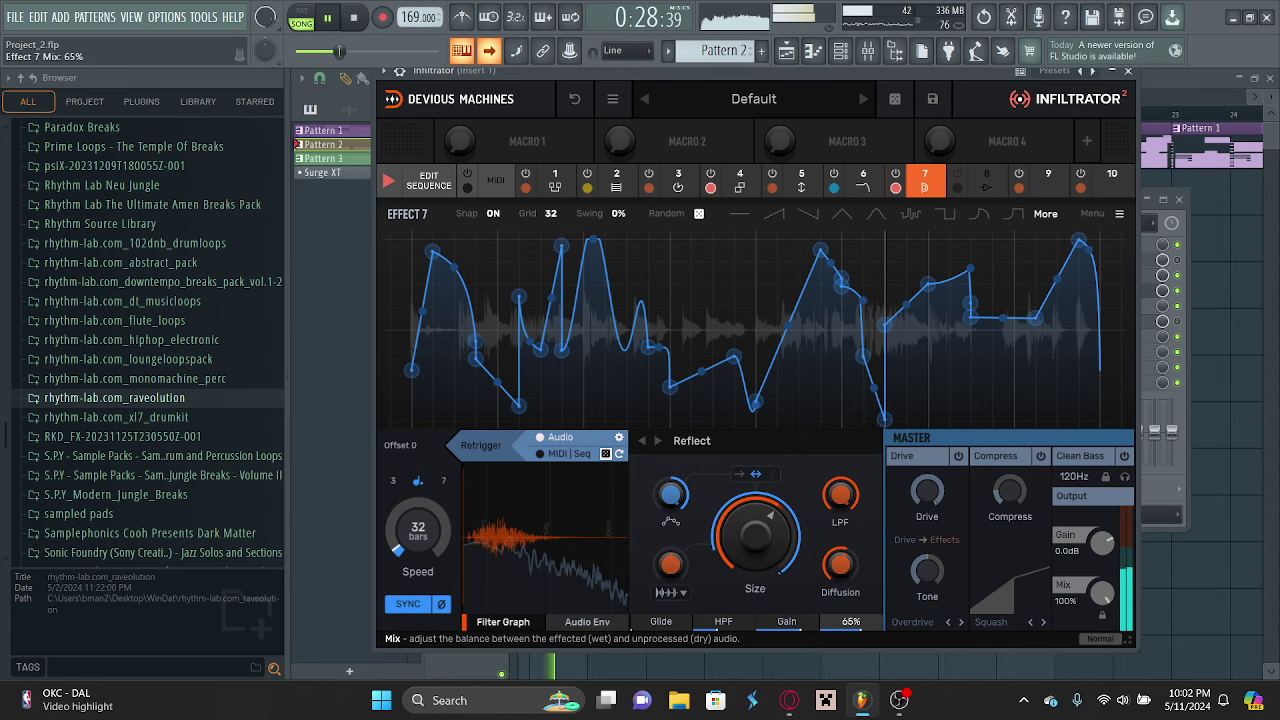
{"action": "left_click_drag", "start_coordinate": [851, 621], "coordinate": [851, 640]}
{"action": "left_click_drag", "start_coordinate": [840, 565], "coordinate": [840, 602]}
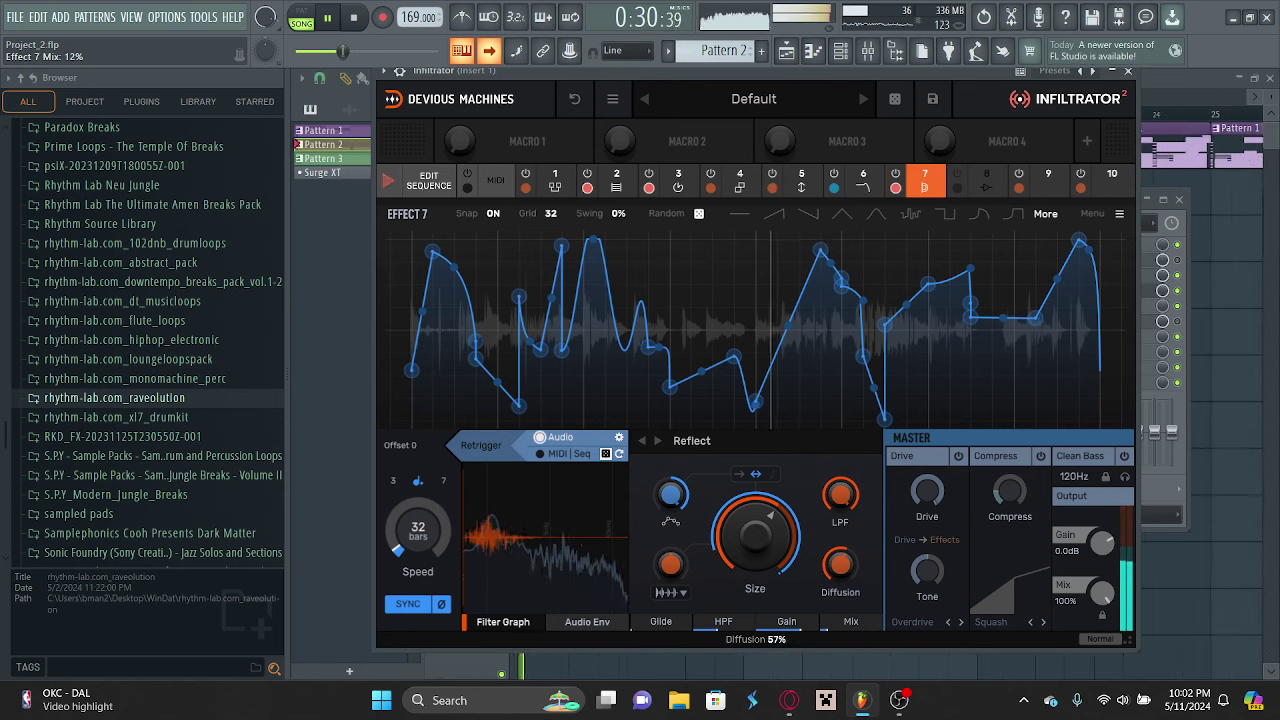
{"action": "left_click_drag", "start_coordinate": [842, 494], "coordinate": [851, 580]}
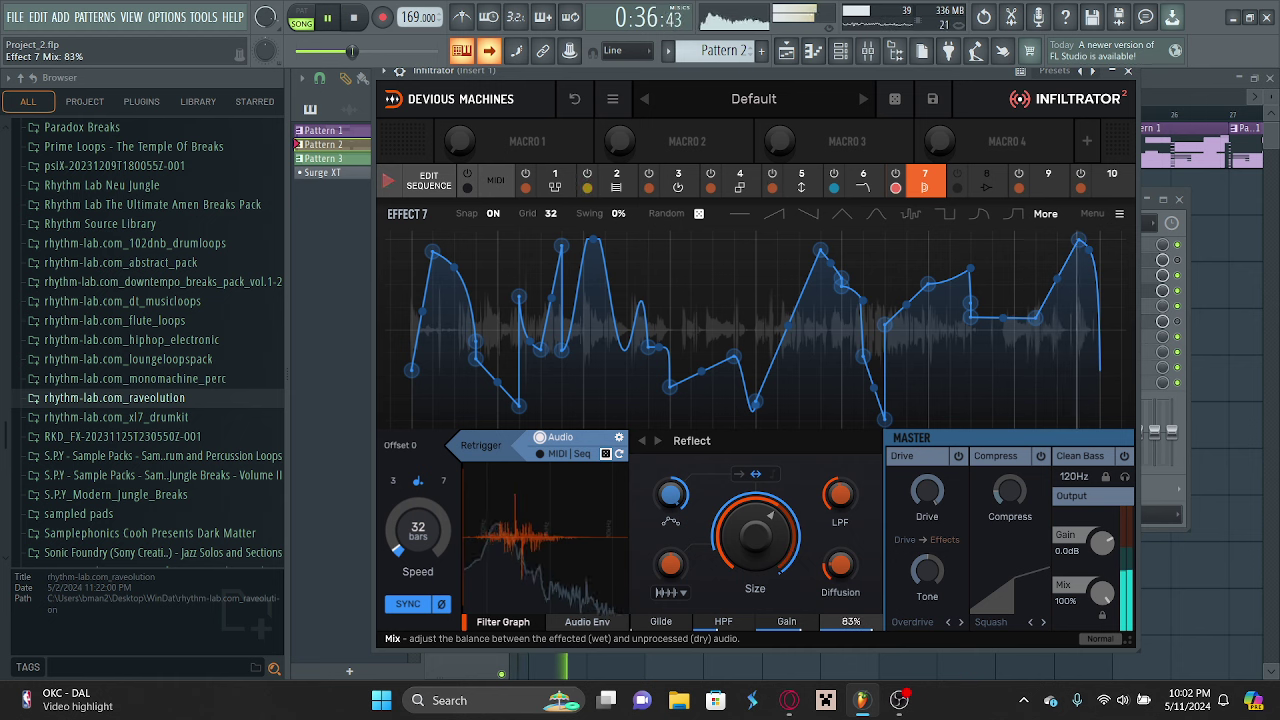
{"action": "left_click_drag", "start_coordinate": [841, 497], "coordinate": [840, 448]}
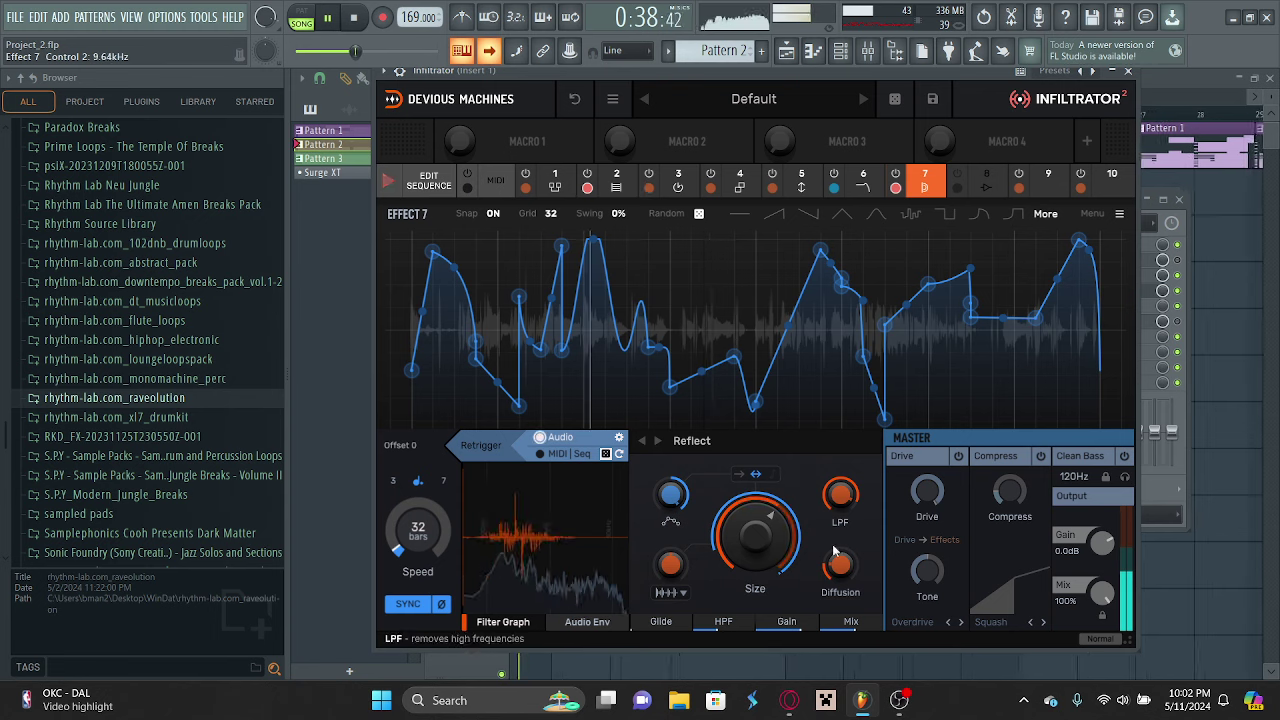
Raise the tempo to 205 BPM and readjust Reflect's Diffusion and Mix, trying Mix at 28% and 25% before setting it to 44%.
{"action": "left_click_drag", "start_coordinate": [836, 583], "coordinate": [833, 563]}
{"action": "left_click_drag", "start_coordinate": [851, 621], "coordinate": [851, 628]}
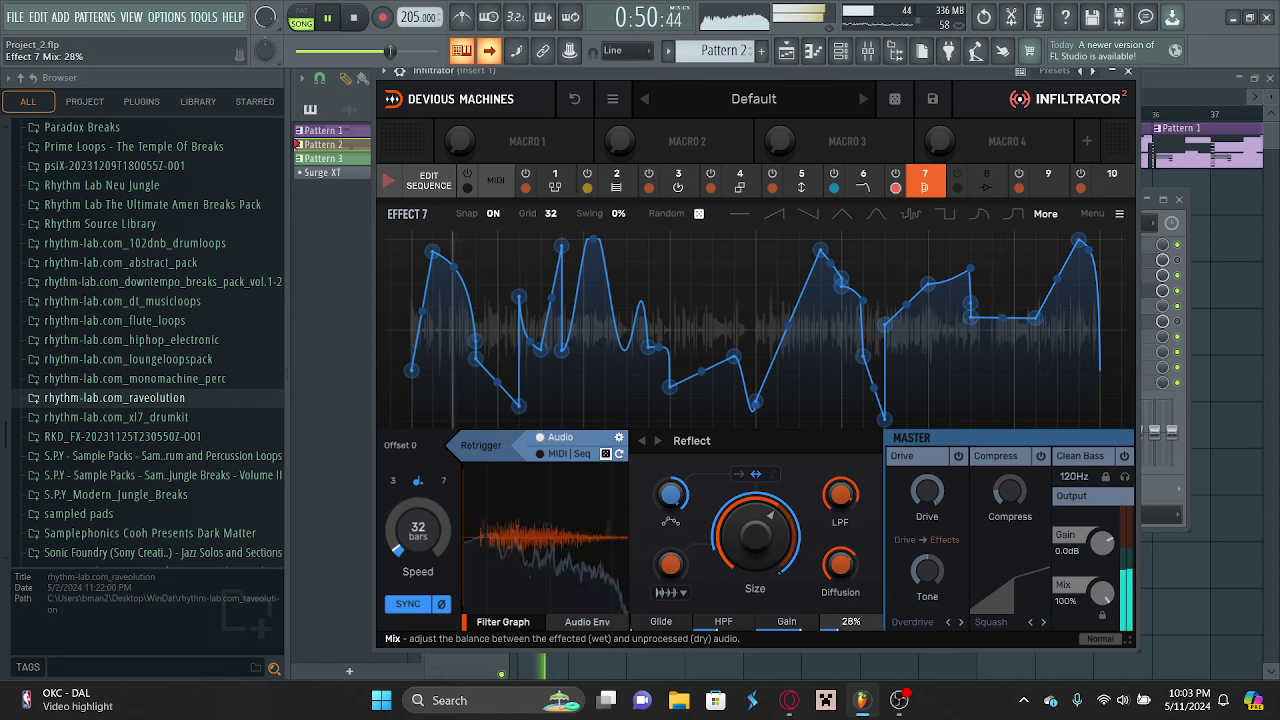
{"action": "left_click_drag", "start_coordinate": [845, 567], "coordinate": [853, 621]}
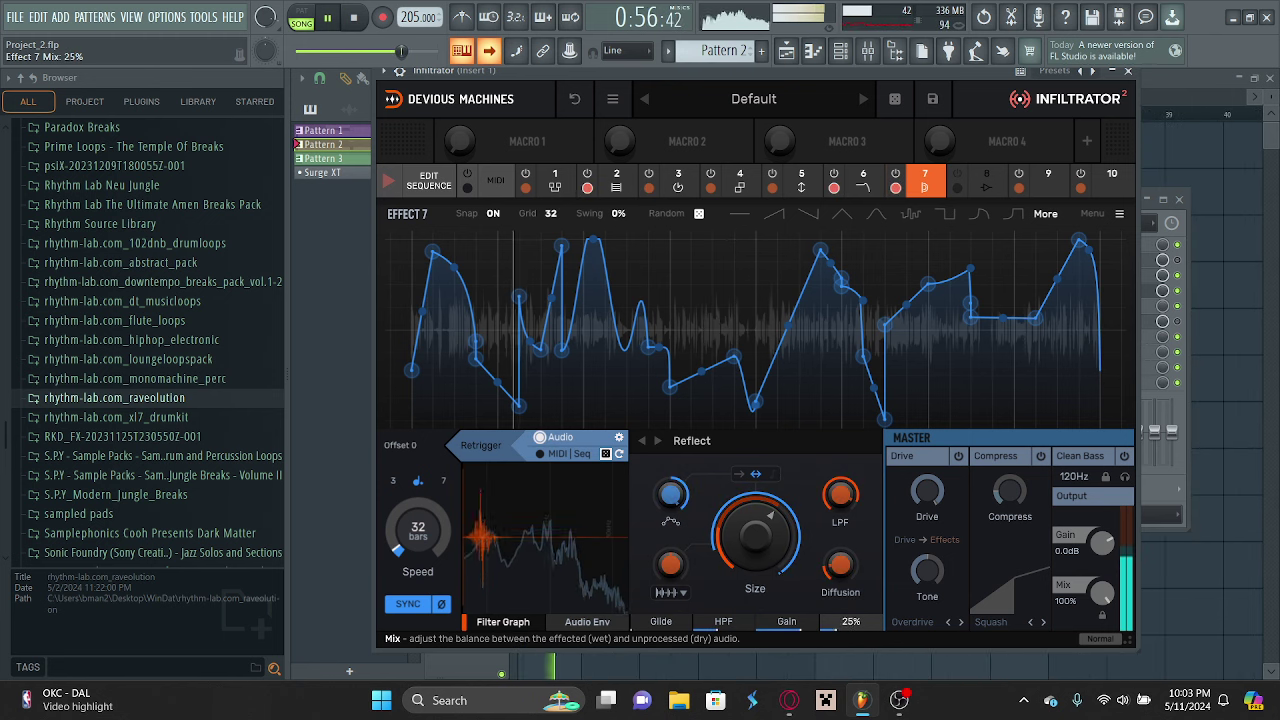
{"action": "left_click_drag", "start_coordinate": [851, 621], "coordinate": [859, 621]}
Set Pitch's Shift to +1.69 semitones and reshape its envelope with a raised second point, a curved first segment and a ramp to the plateau.
{"action": "left_click", "coordinate": [802, 180]}
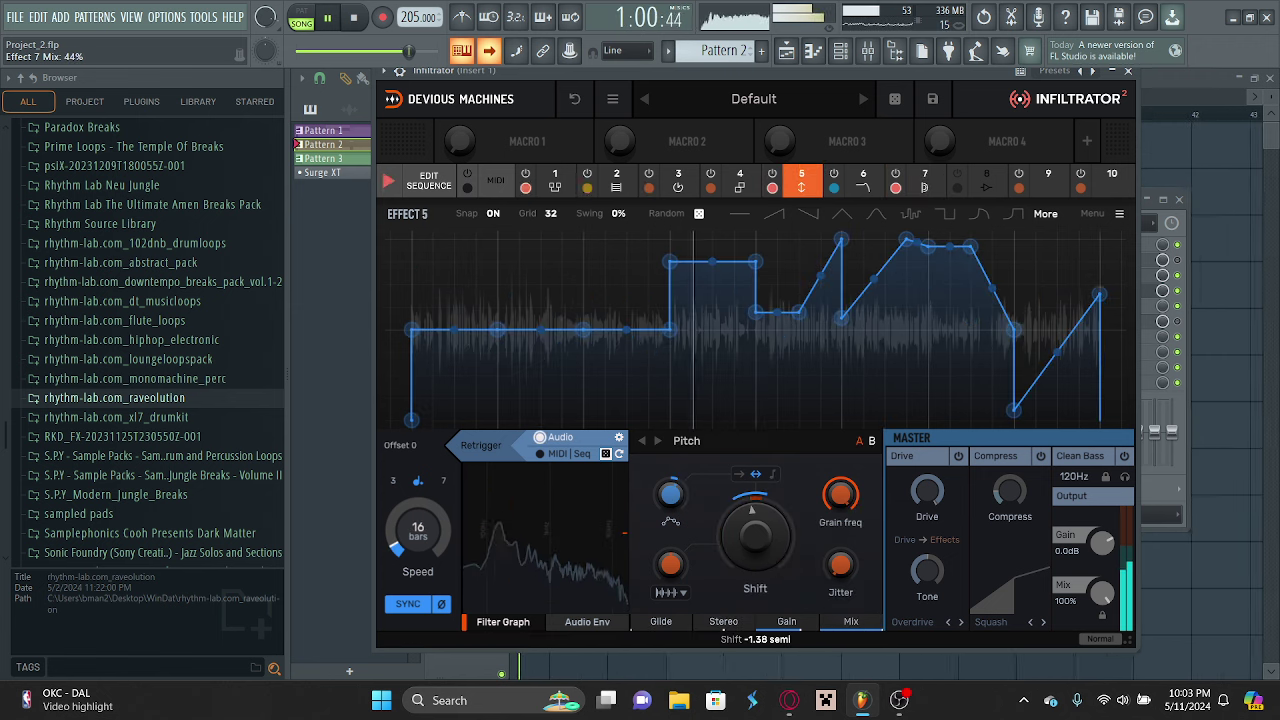
{"action": "left_click_drag", "start_coordinate": [755, 535], "coordinate": [755, 515]}
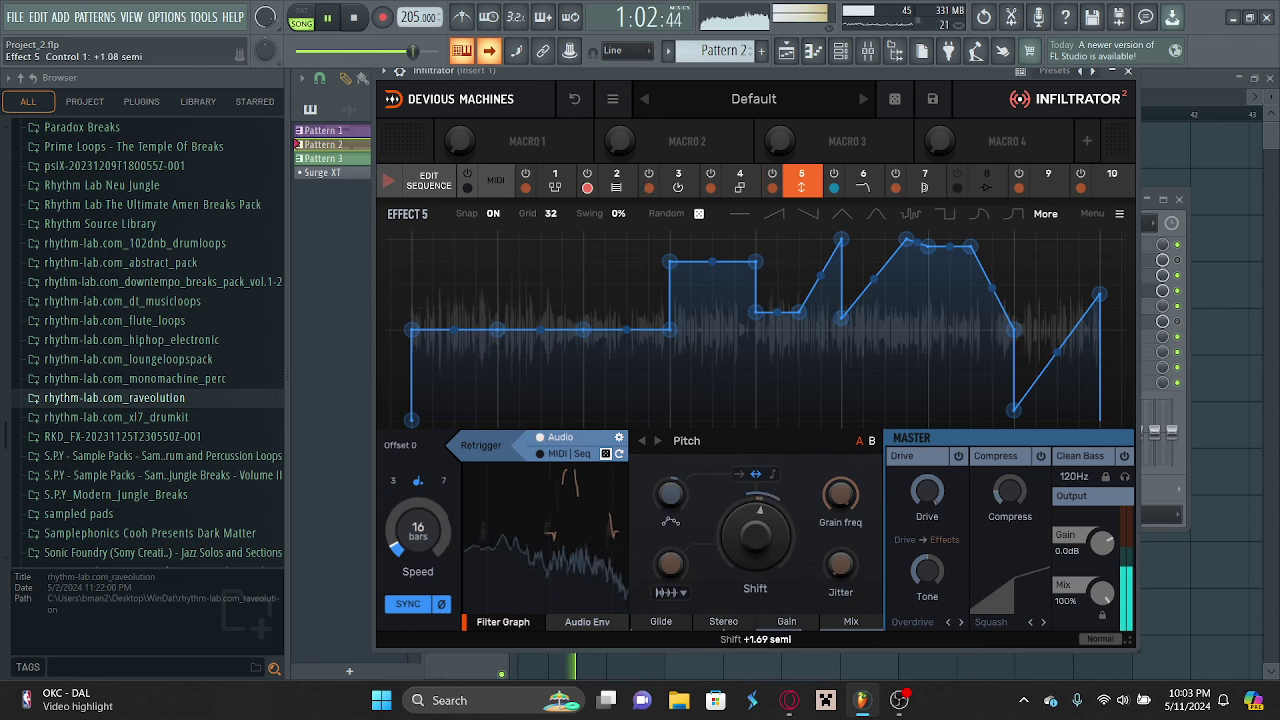
{"action": "left_click_drag", "start_coordinate": [670, 330], "coordinate": [670, 262]}
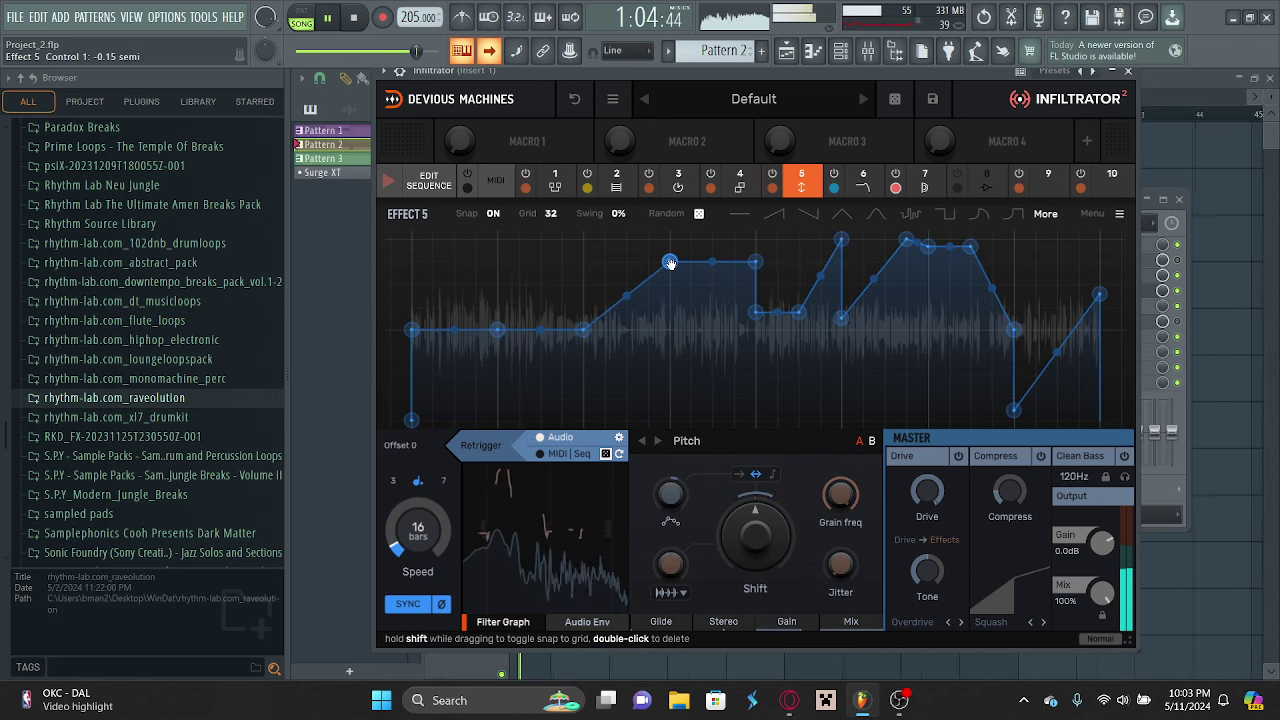
{"action": "left_click_drag", "start_coordinate": [497, 330], "coordinate": [452, 328]}
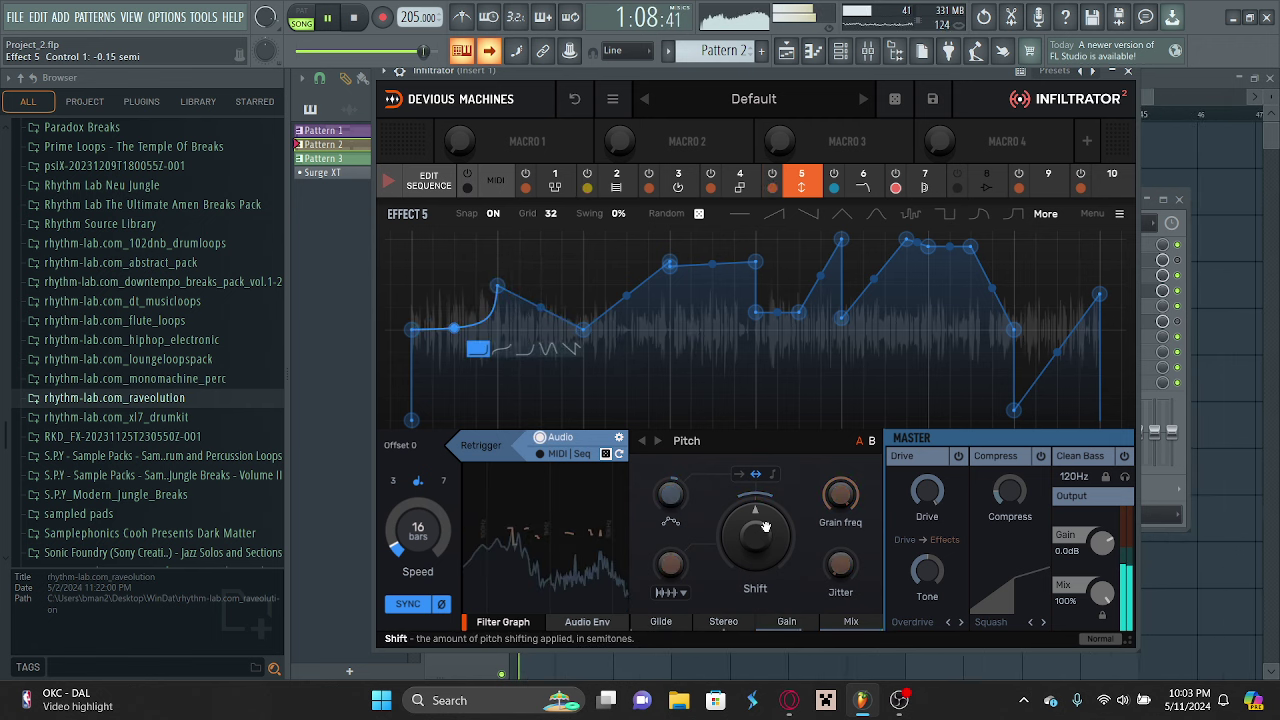
{"action": "left_click_drag", "start_coordinate": [497, 287], "coordinate": [497, 272]}
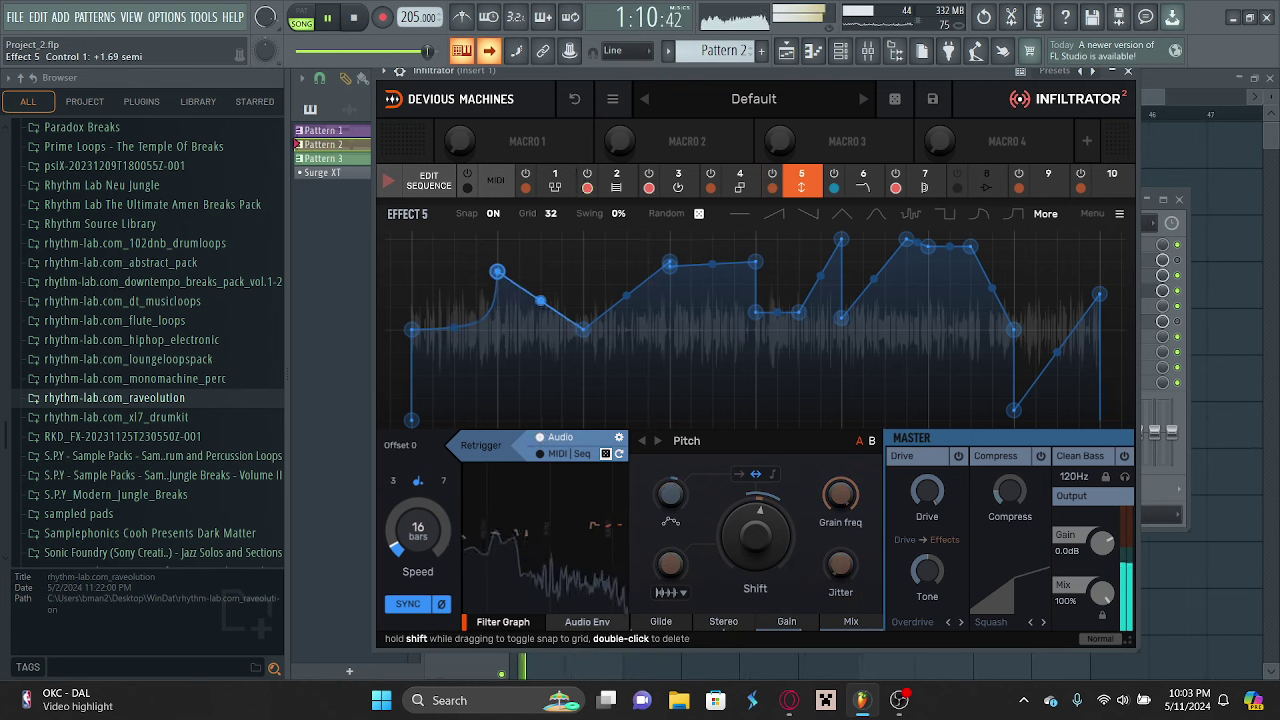
Set Reflect's Diffusion to 62% and raise the Mix of effect 2 (Gate).
{"action": "left_click", "coordinate": [922, 188]}
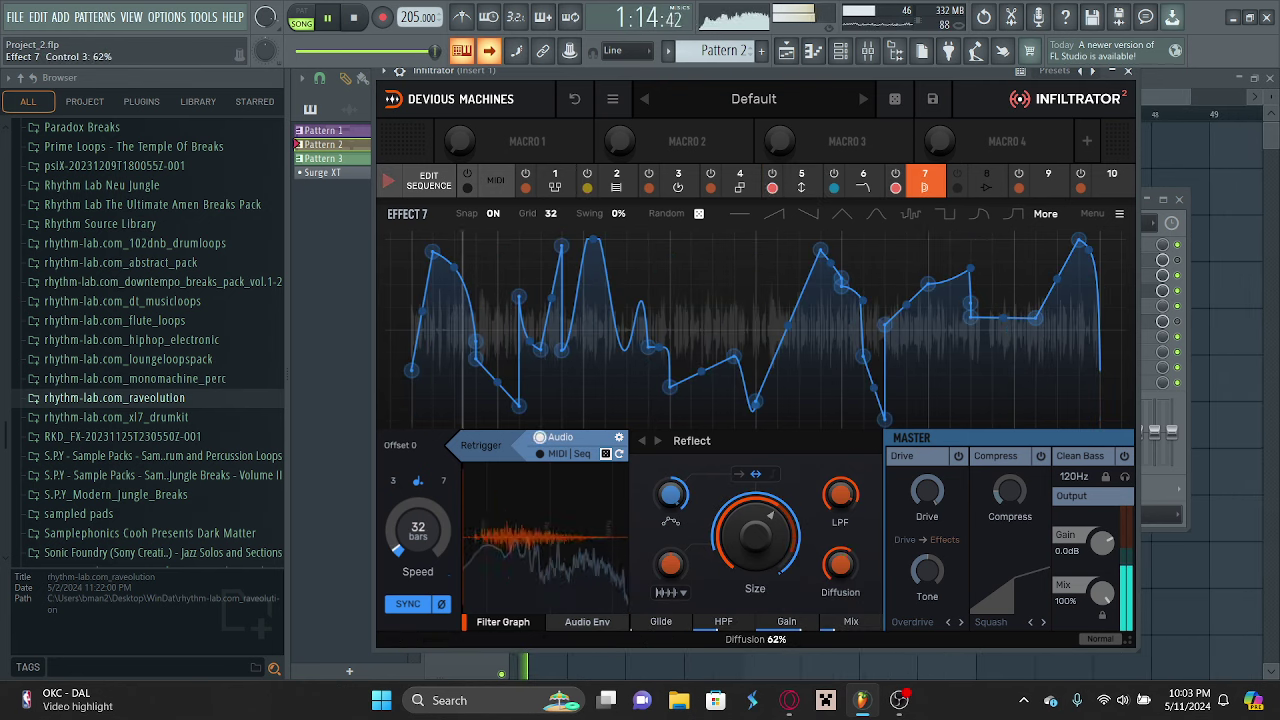
{"action": "left_click", "coordinate": [616, 180]}
{"action": "left_click_drag", "start_coordinate": [851, 622], "coordinate": [851, 595]}
Disable effect 6 and adjust Stretch's Grain rate on effect 3, trying 12.3 Hz and 71.5 Hz before setting it to 8.59 Hz.
{"action": "left_click", "coordinate": [678, 180]}
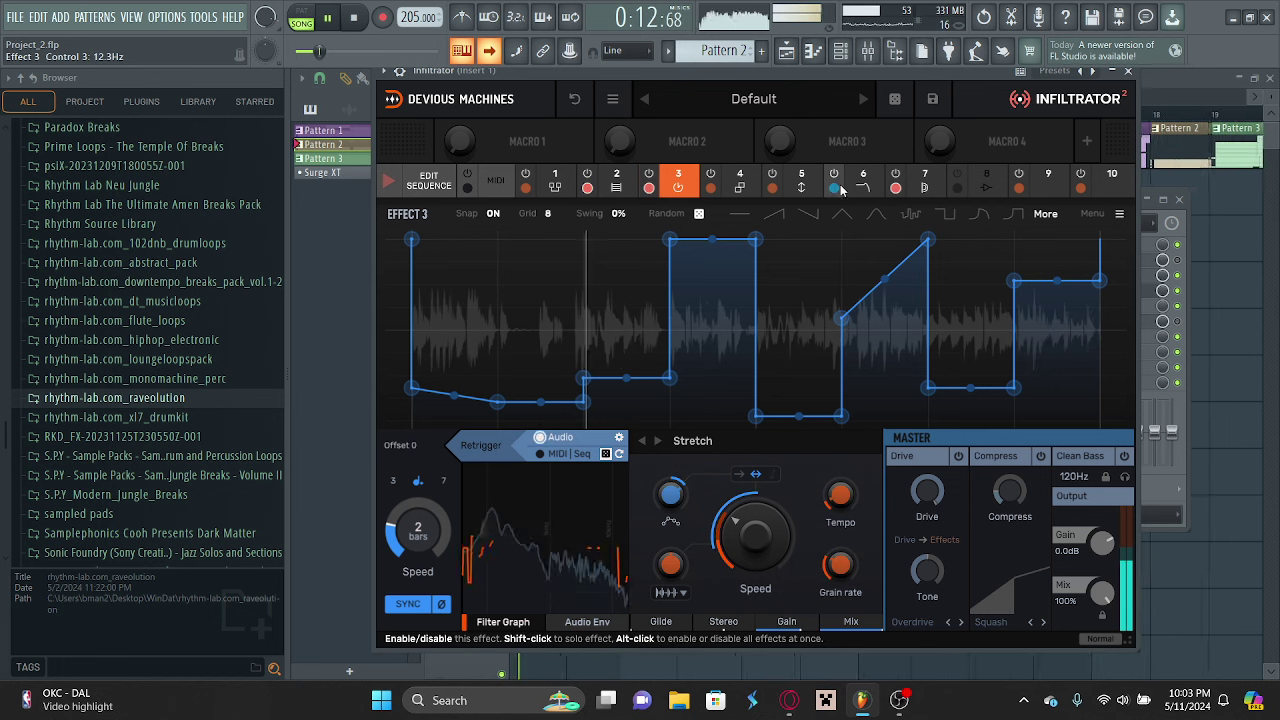
{"action": "left_click_drag", "start_coordinate": [843, 564], "coordinate": [843, 563]}
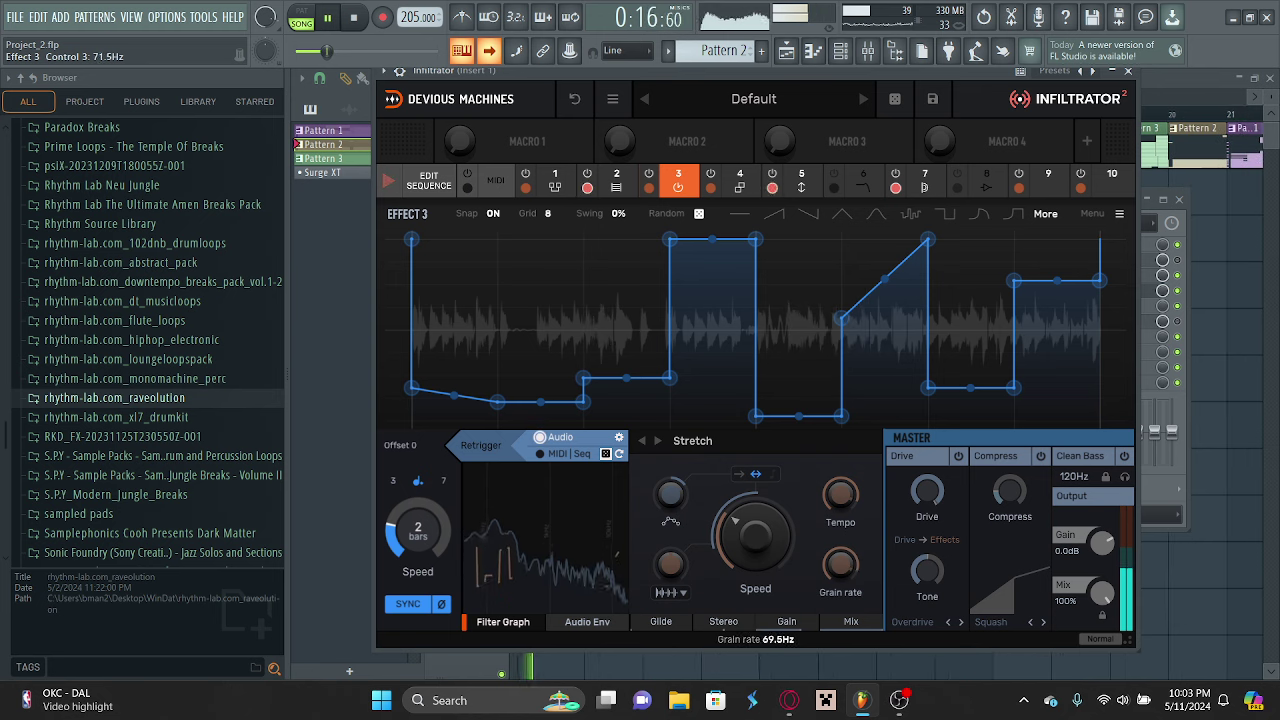
{"action": "left_click_drag", "start_coordinate": [851, 494], "coordinate": [851, 440]}
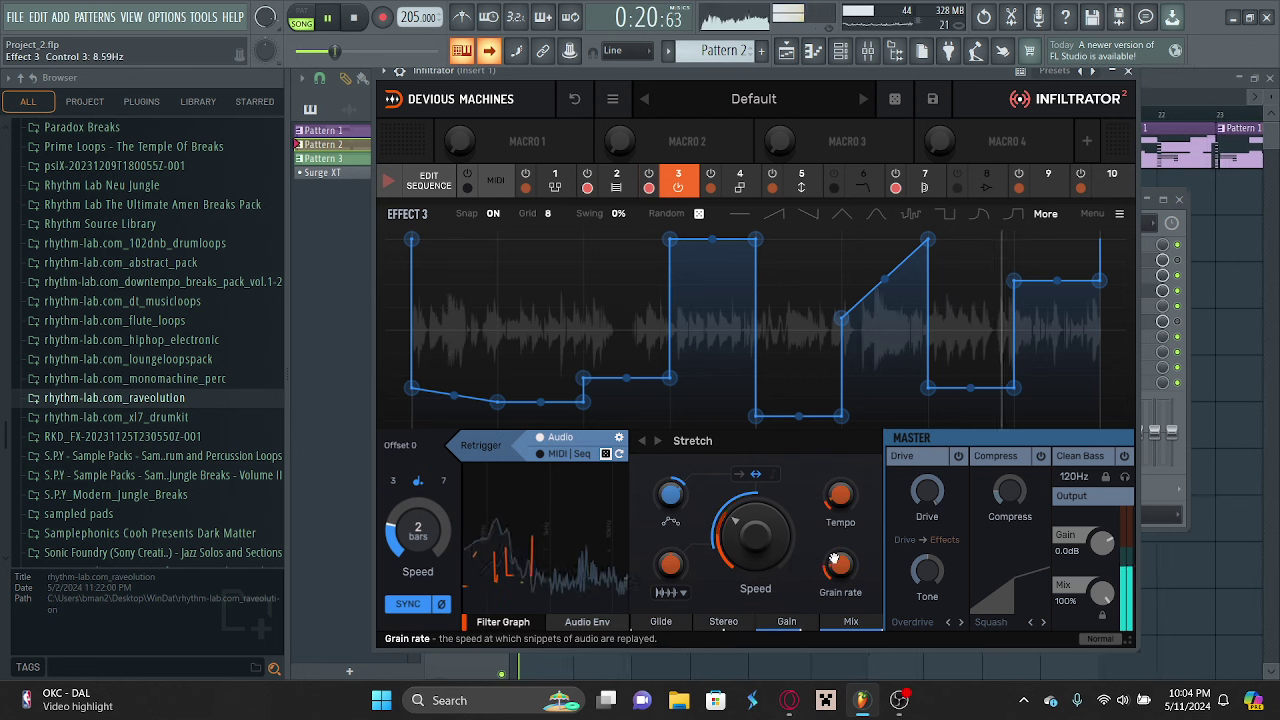
Raise Reflect's Mix and lower its LPF to 257 Hz.
{"action": "left_click", "coordinate": [925, 180]}
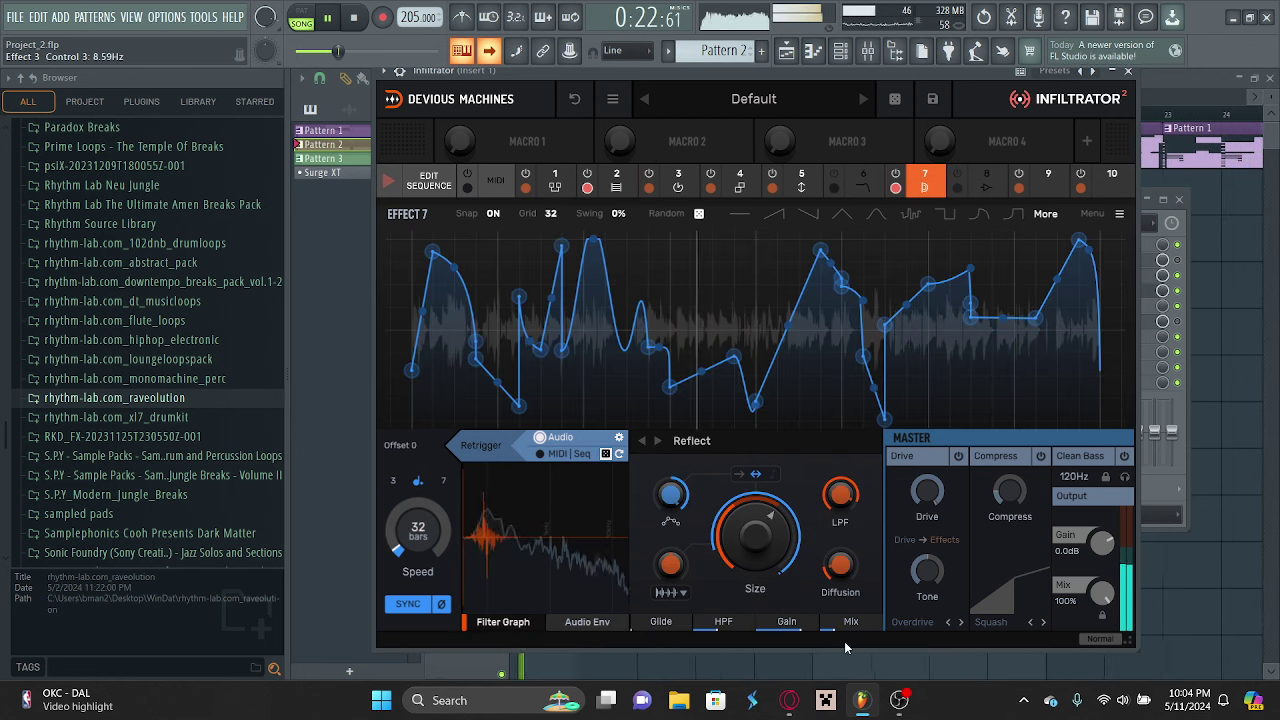
{"action": "left_click_drag", "start_coordinate": [851, 621], "coordinate": [851, 602]}
{"action": "left_click_drag", "start_coordinate": [841, 497], "coordinate": [841, 535]}
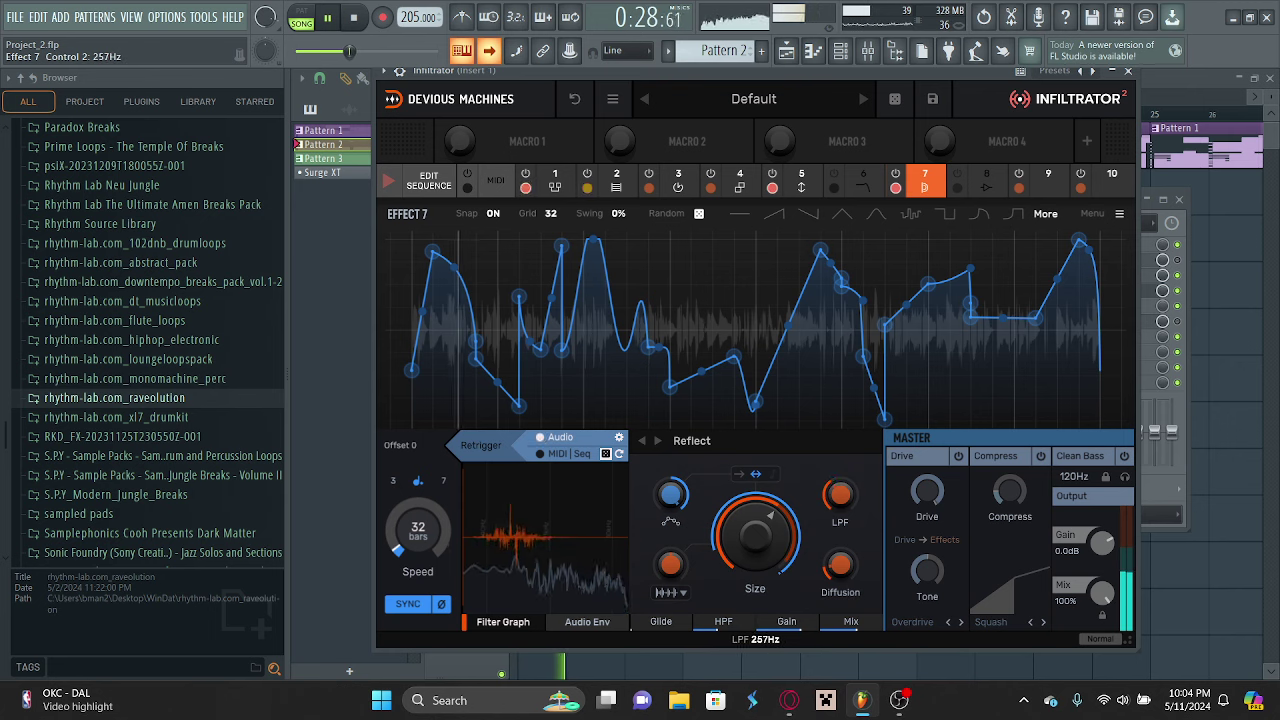
Close and reopen Infiltrator from the Insert 1 mixer, dismiss its welcome message, and switch off the dblue Glitch v1.3 slot.
{"action": "left_click", "coordinate": [1128, 71]}
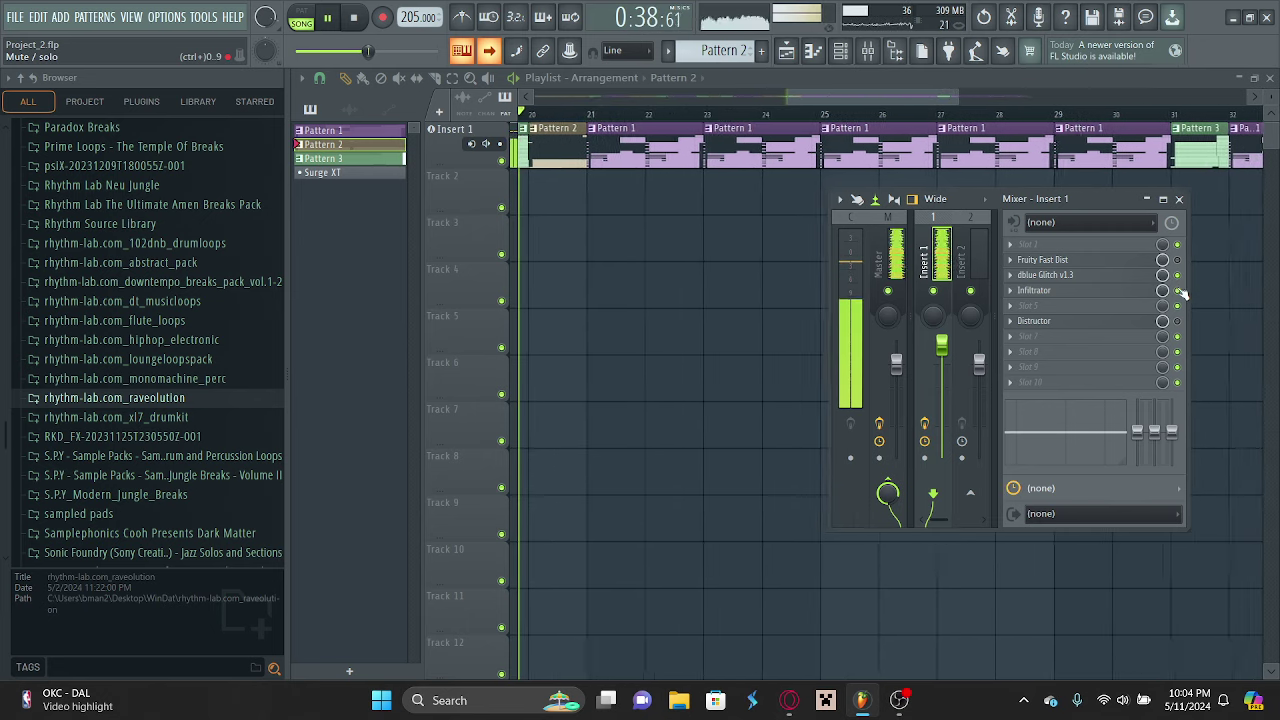
{"action": "left_click", "coordinate": [1132, 291]}
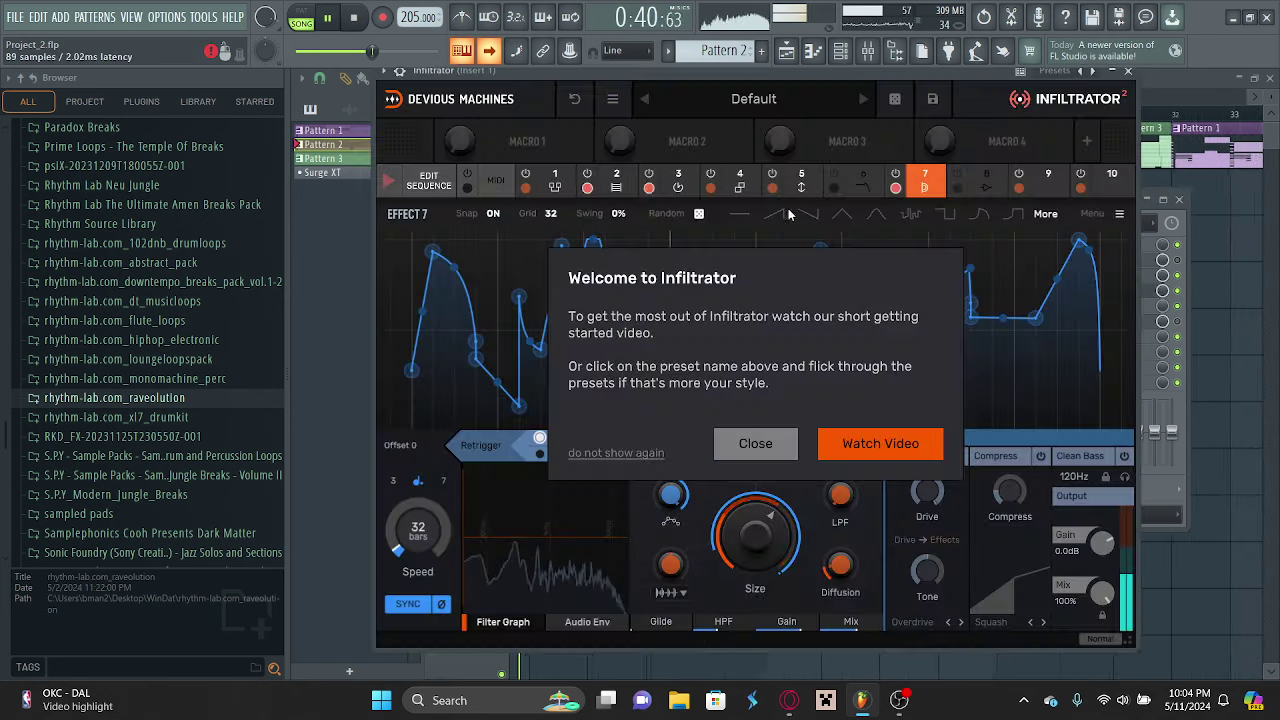
{"action": "left_click", "coordinate": [760, 446]}
{"action": "left_click", "coordinate": [620, 186]}
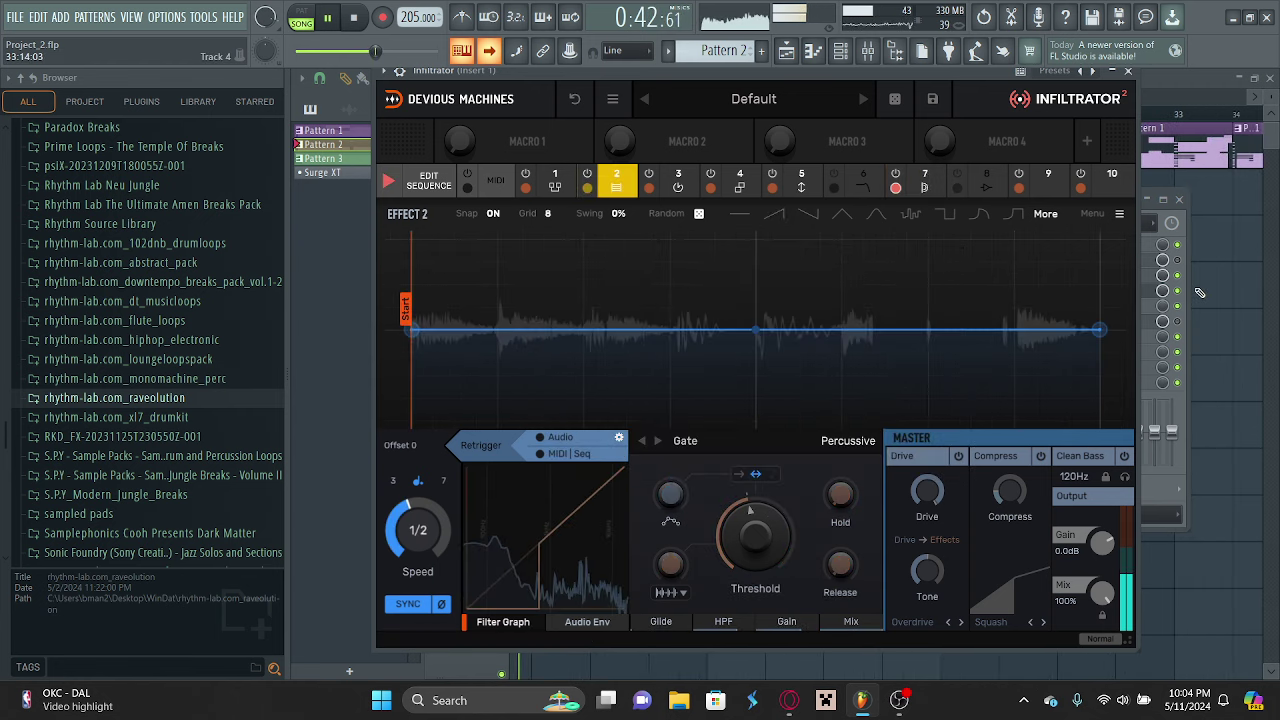
{"action": "left_click", "coordinate": [1178, 276]}
Readjust Pitch's Shift and Grain freq, trying 10.0 Hz before setting 41.9 Hz, and switch its engine to type B.
{"action": "left_click", "coordinate": [802, 185]}
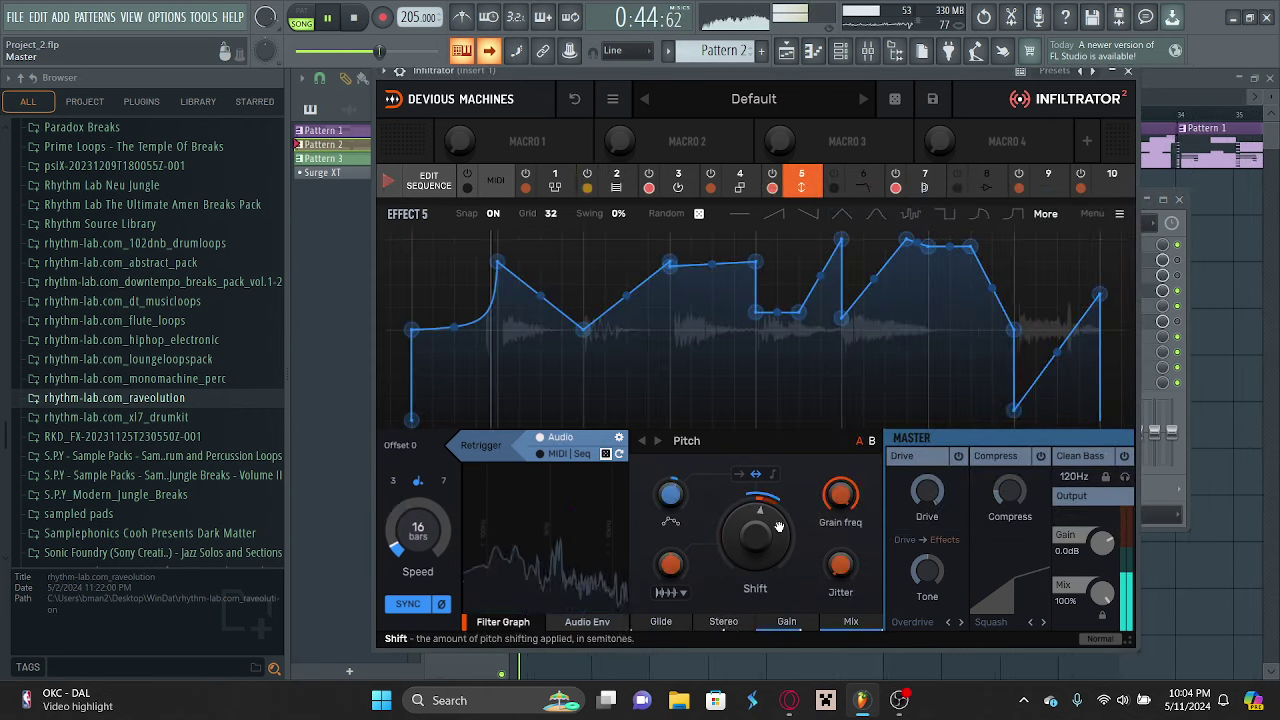
{"action": "left_click_drag", "start_coordinate": [670, 493], "coordinate": [670, 465]}
{"action": "left_click_drag", "start_coordinate": [762, 532], "coordinate": [762, 550]}
{"action": "left_click_drag", "start_coordinate": [674, 497], "coordinate": [674, 500]}
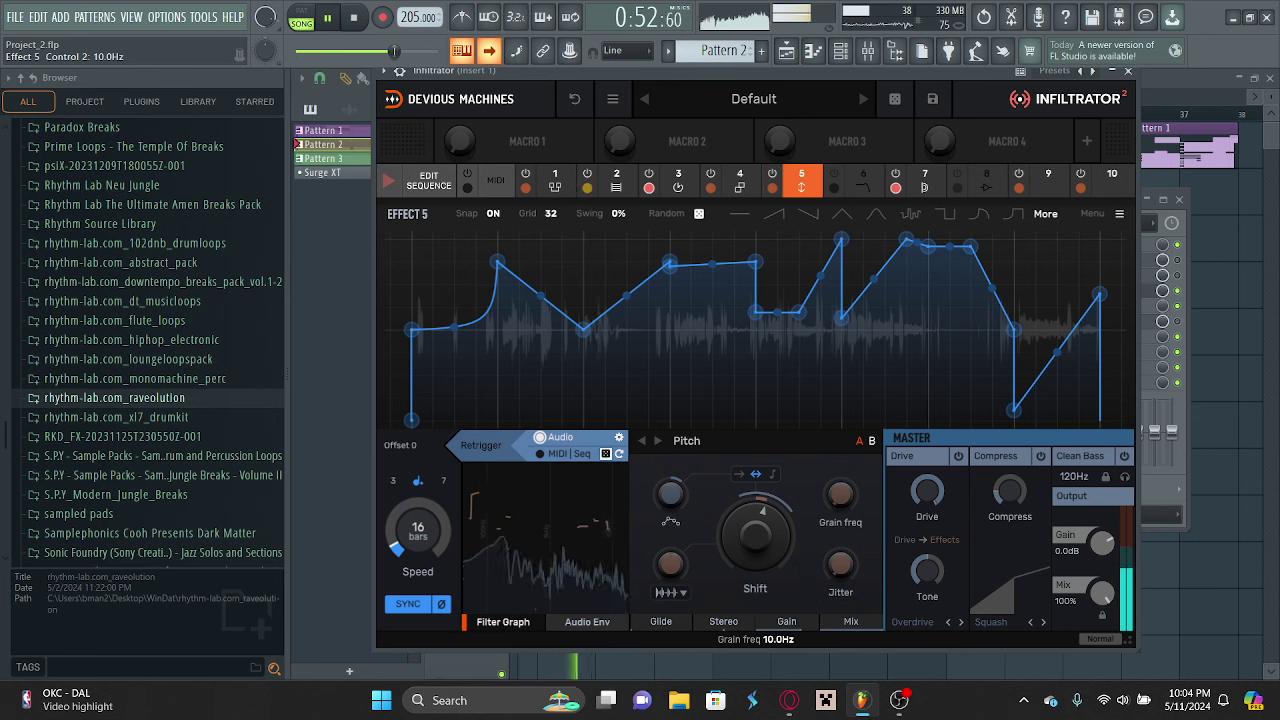
{"action": "left_click", "coordinate": [868, 446]}
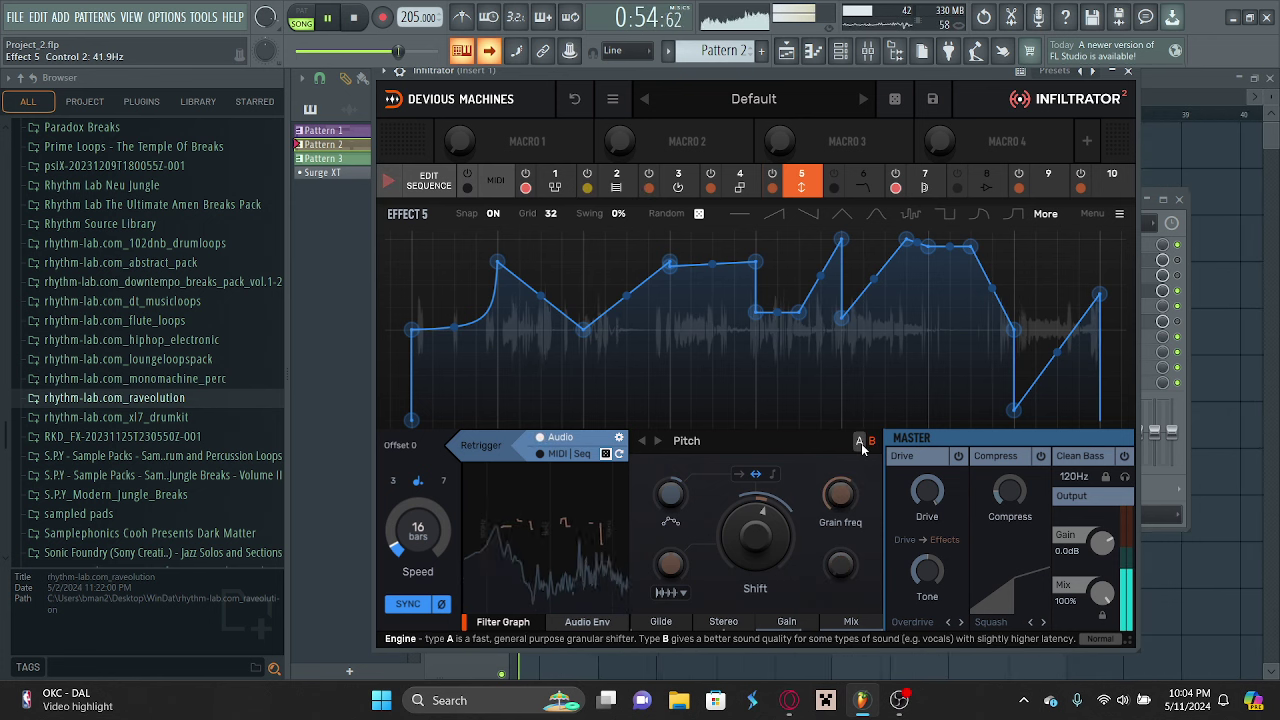
Enable effect 6 and adjust the Resonance of its One-O-One LP filter.
{"action": "left_click", "coordinate": [863, 180]}
{"action": "left_click", "coordinate": [833, 178]}
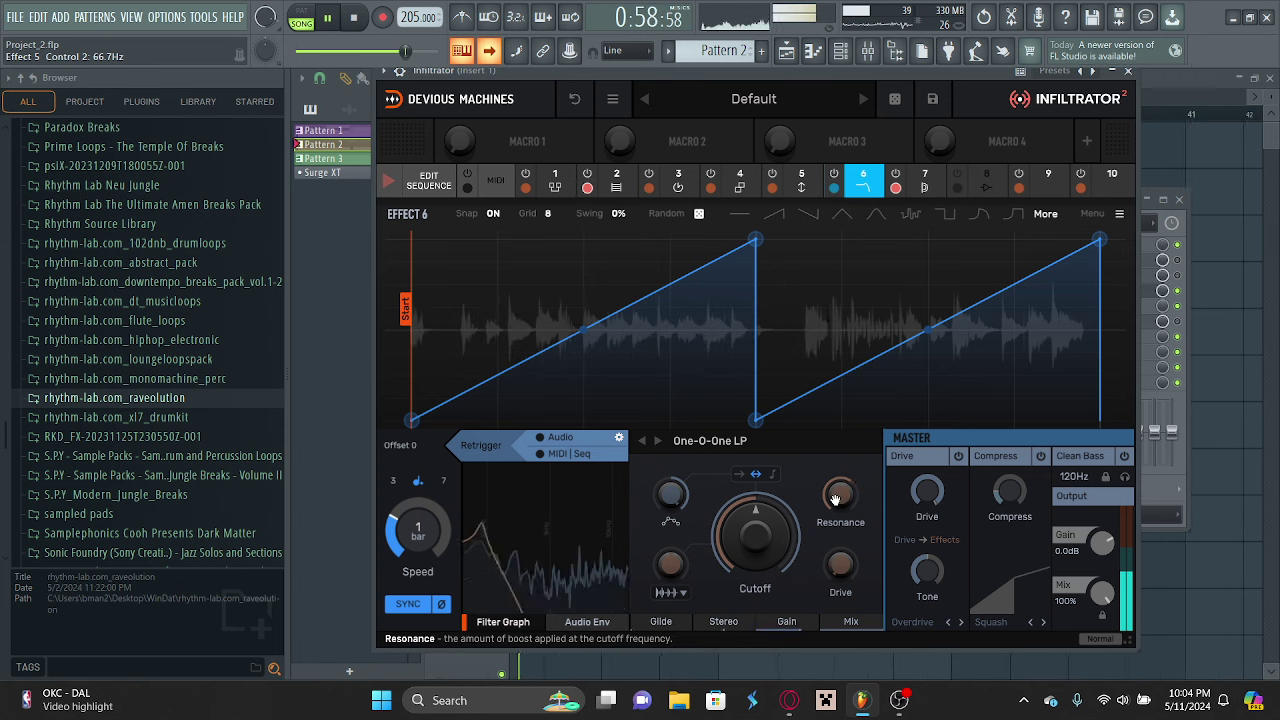
{"action": "left_click_drag", "start_coordinate": [782, 508], "coordinate": [844, 532]}
Set Gate's Threshold to -22.9 dB on effect 2 and FM's Frequency to 404 Hz on effect 1.
{"action": "left_click", "coordinate": [617, 185]}
{"action": "left_click_drag", "start_coordinate": [755, 535], "coordinate": [755, 510]}
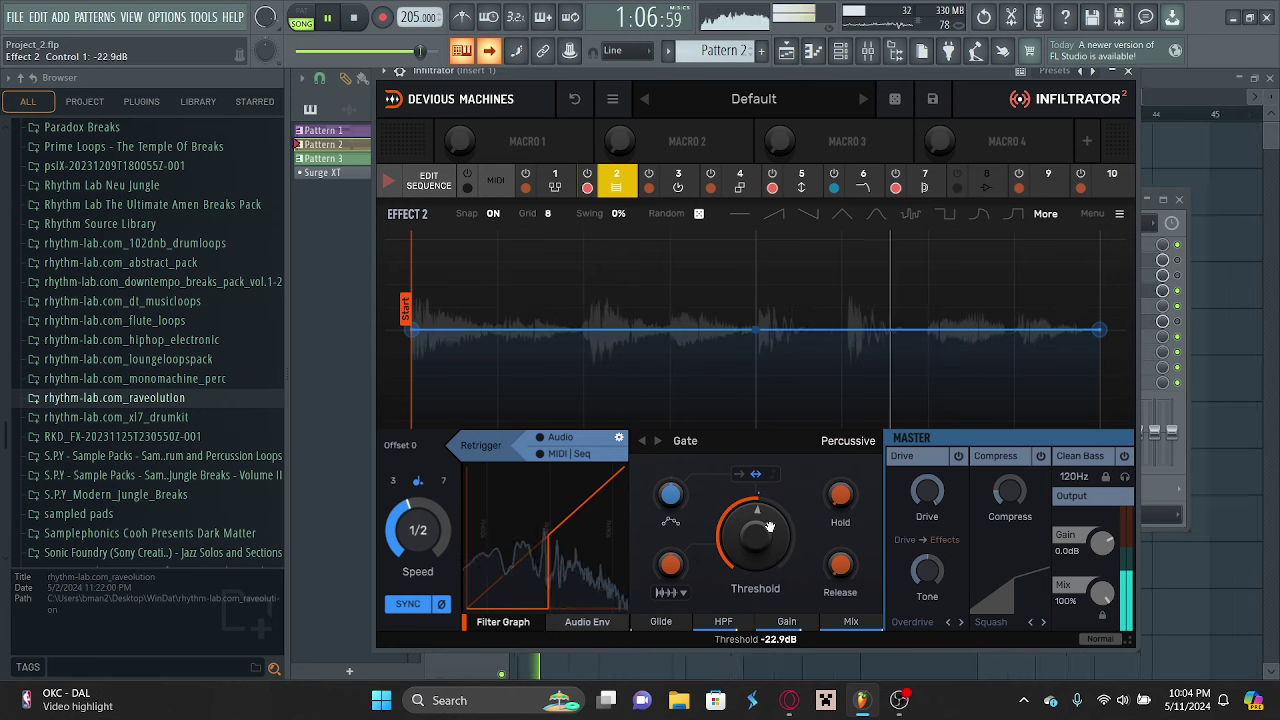
{"action": "left_click", "coordinate": [555, 182]}
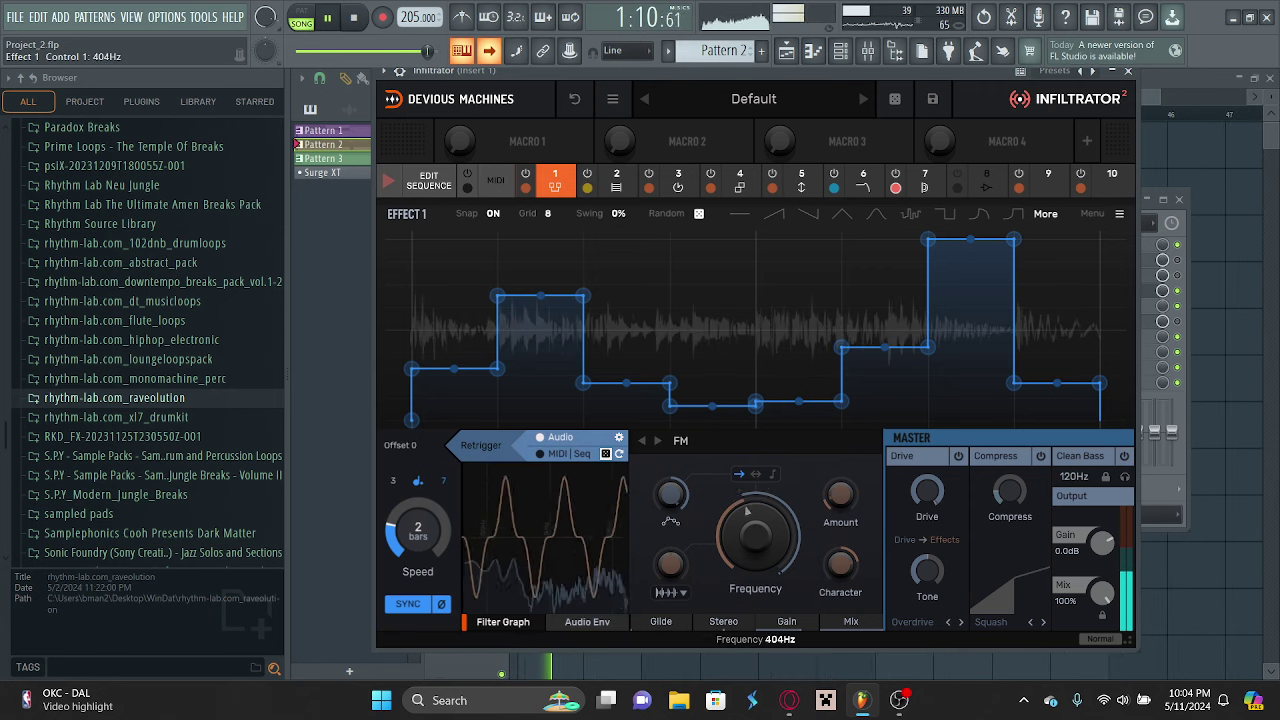
Set Stretch's Speed to 0% on effect 3 and Pitch's Shift to +3.84 semi on effect 5.
{"action": "left_click", "coordinate": [678, 180]}
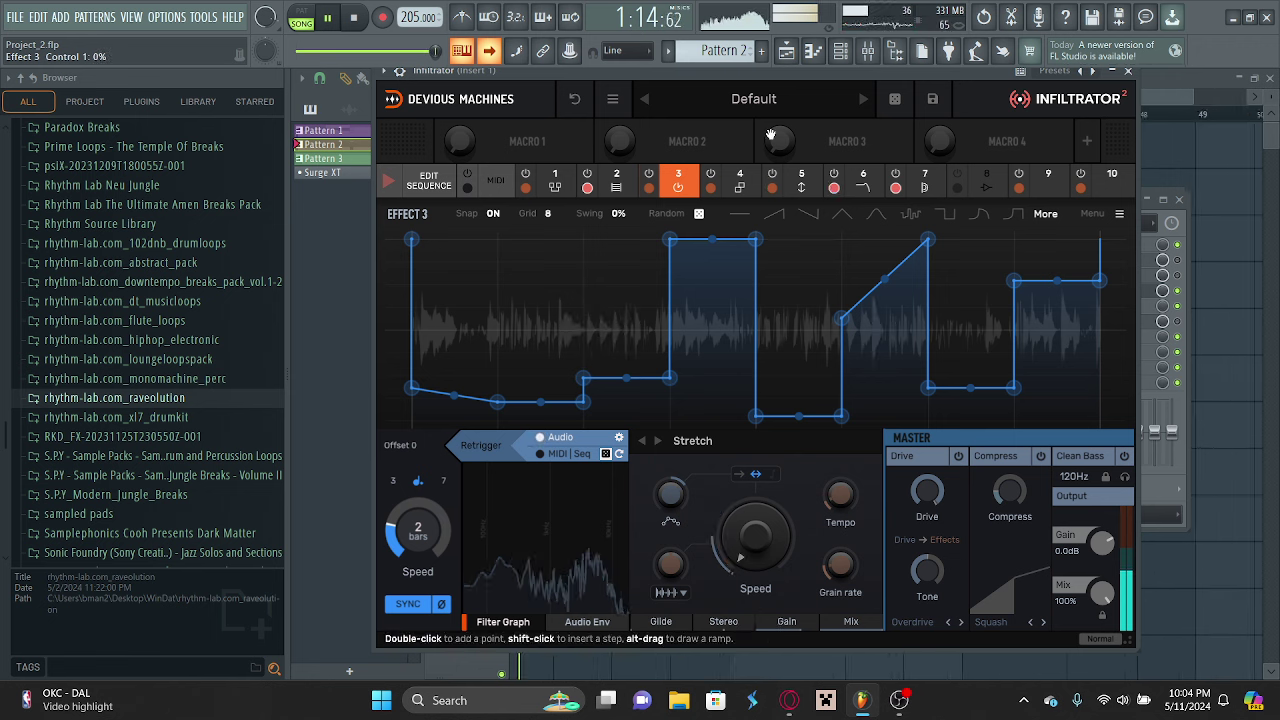
{"action": "left_click", "coordinate": [801, 180]}
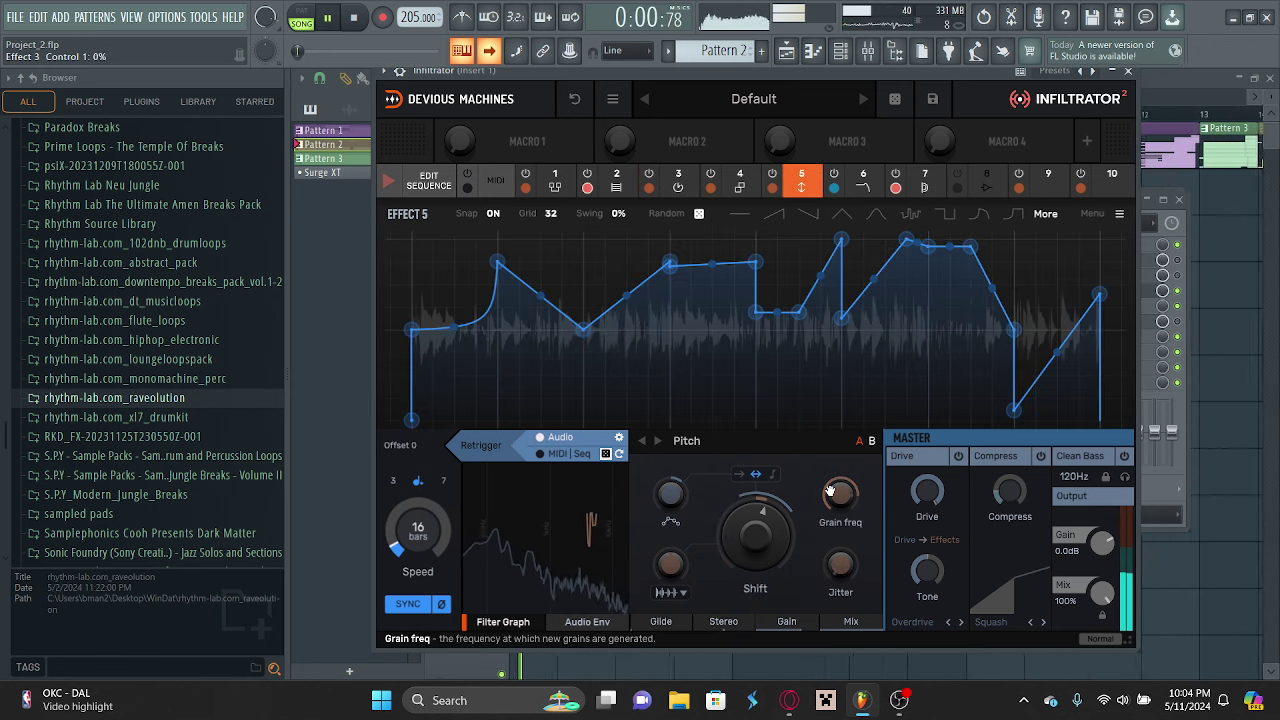
{"action": "left_click_drag", "start_coordinate": [838, 493], "coordinate": [782, 474]}
Set Reflect's Diffusion to 28% on effect 7 and fill the two empty Reflect steps in the sequence.
{"action": "left_click", "coordinate": [863, 180]}
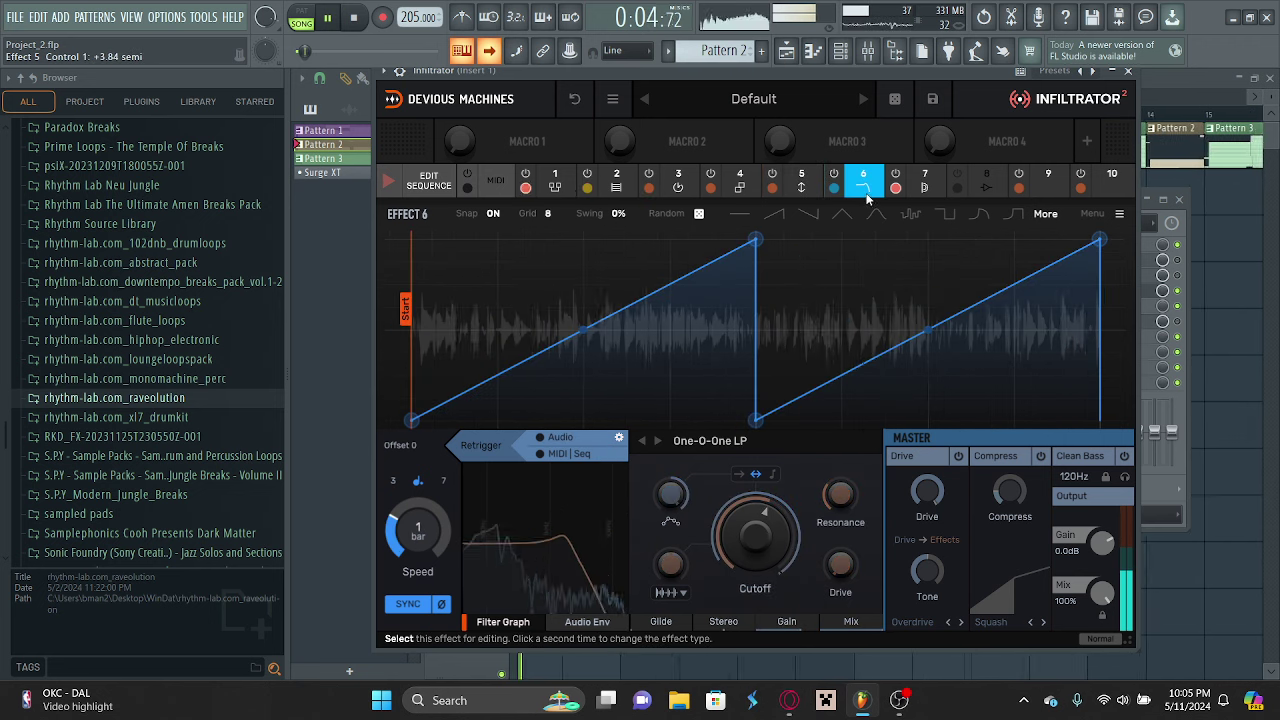
{"action": "left_click", "coordinate": [925, 180]}
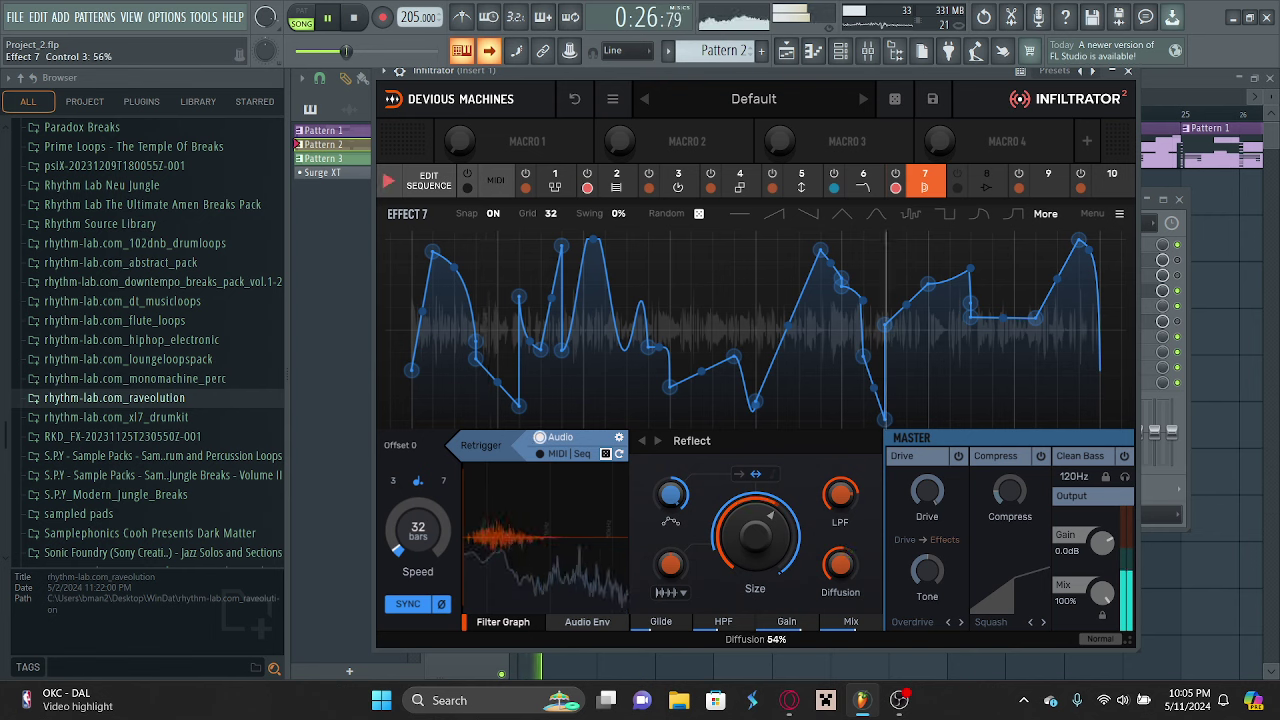
{"action": "left_click", "coordinate": [428, 180]}
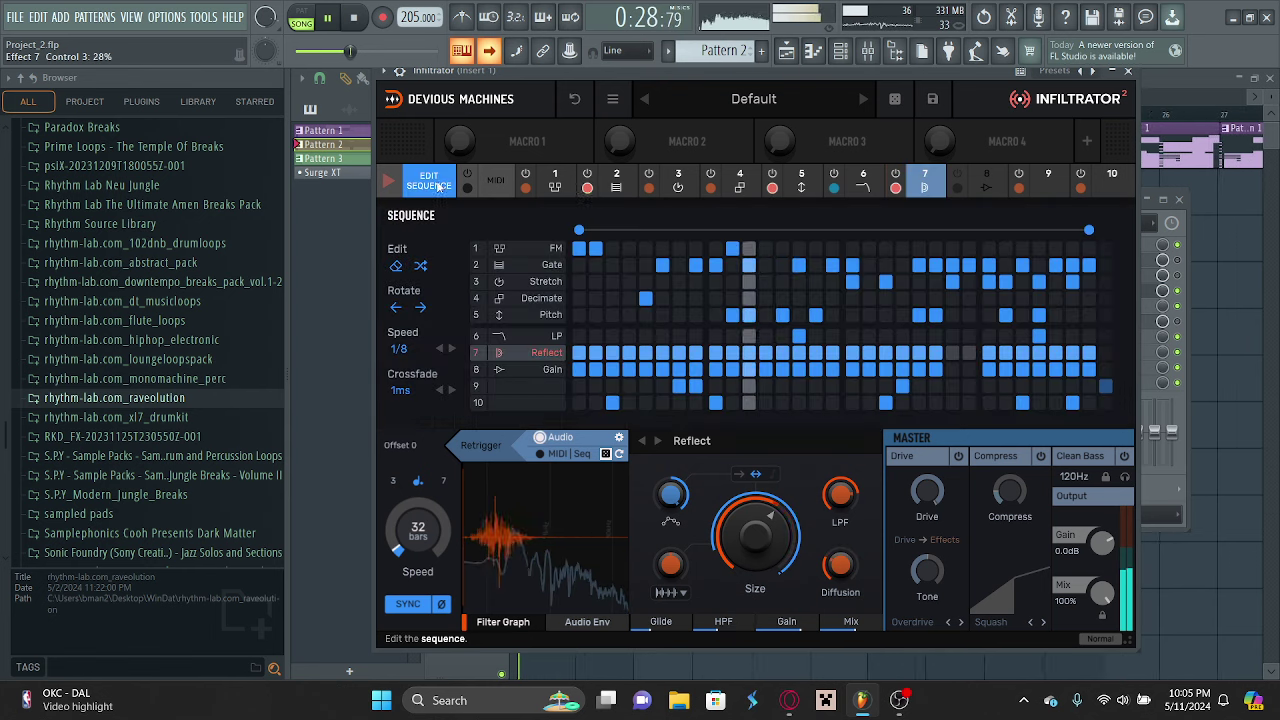
{"action": "left_click_drag", "start_coordinate": [952, 354], "coordinate": [967, 354]}
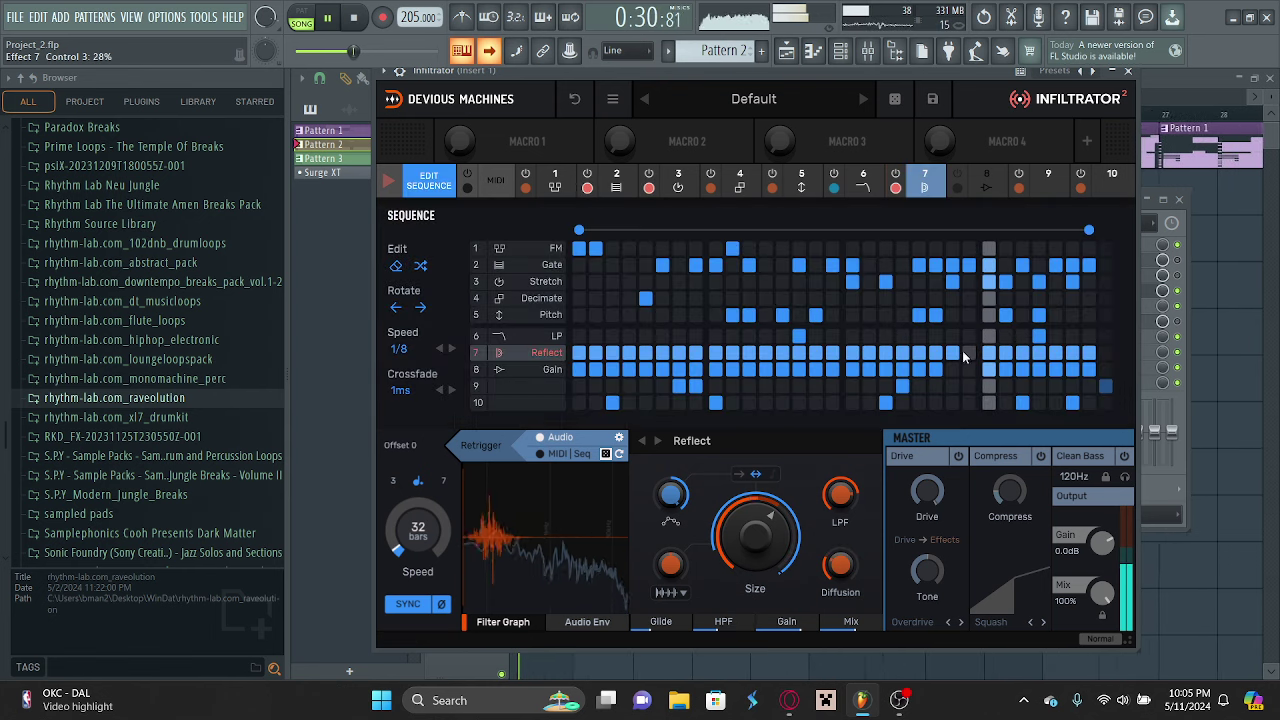
Set Reflect's Mix to 93% and its LPF to 990 Hz on effect 7.
{"action": "left_click", "coordinate": [925, 180]}
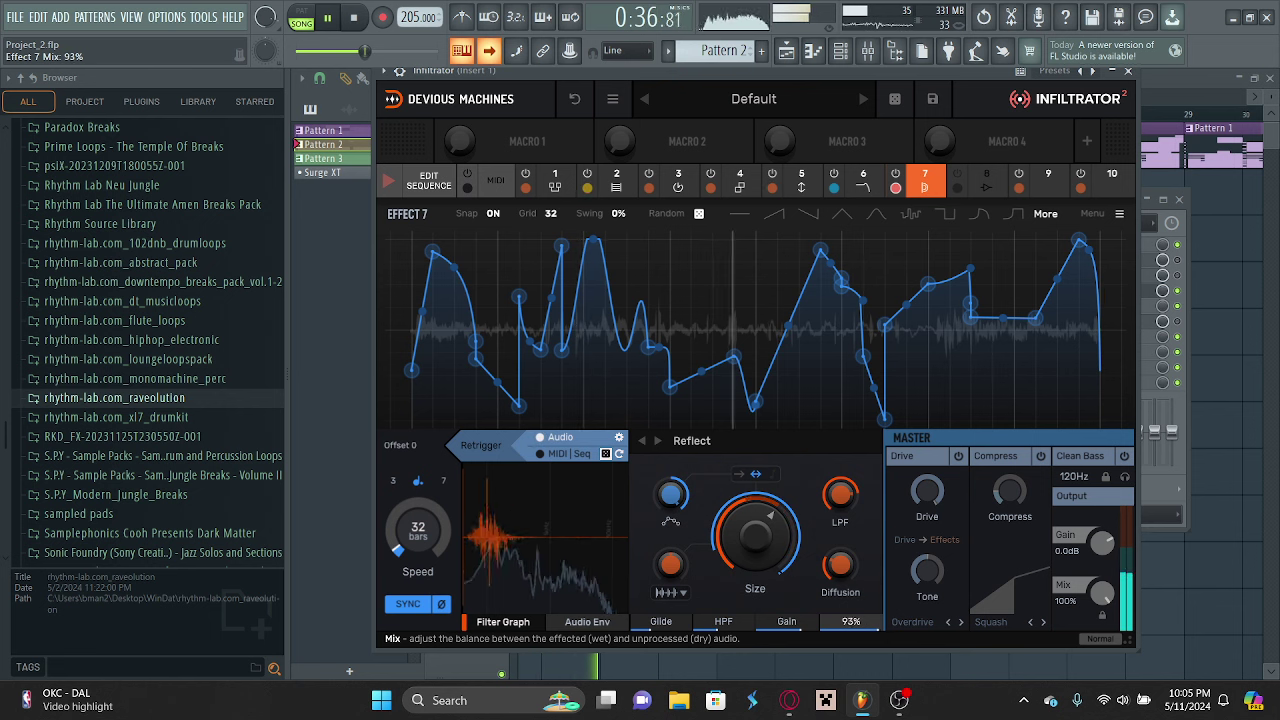
{"action": "left_click_drag", "start_coordinate": [850, 621], "coordinate": [850, 619]}
{"action": "left_click_drag", "start_coordinate": [848, 494], "coordinate": [848, 493]}
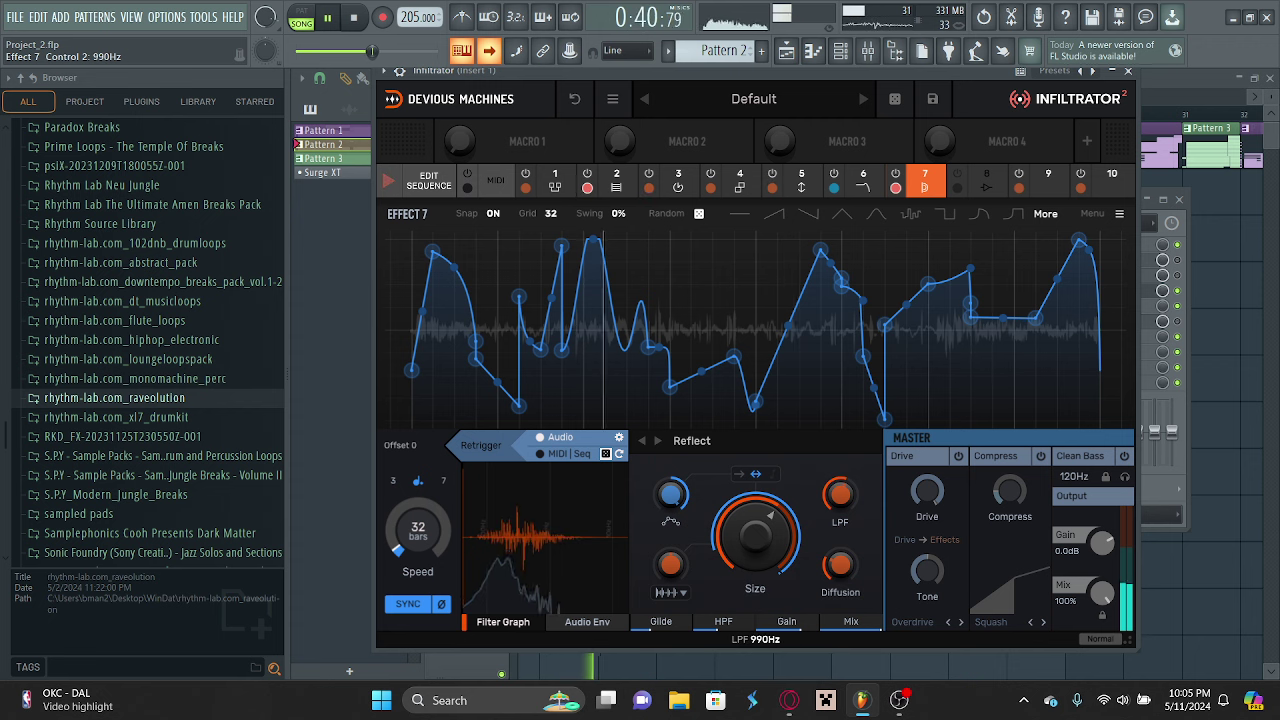
Lower the project tempo, trying 176 BPM before setting it to 141 BPM.
{"action": "left_click_drag", "start_coordinate": [411, 17], "coordinate": [411, 20]}
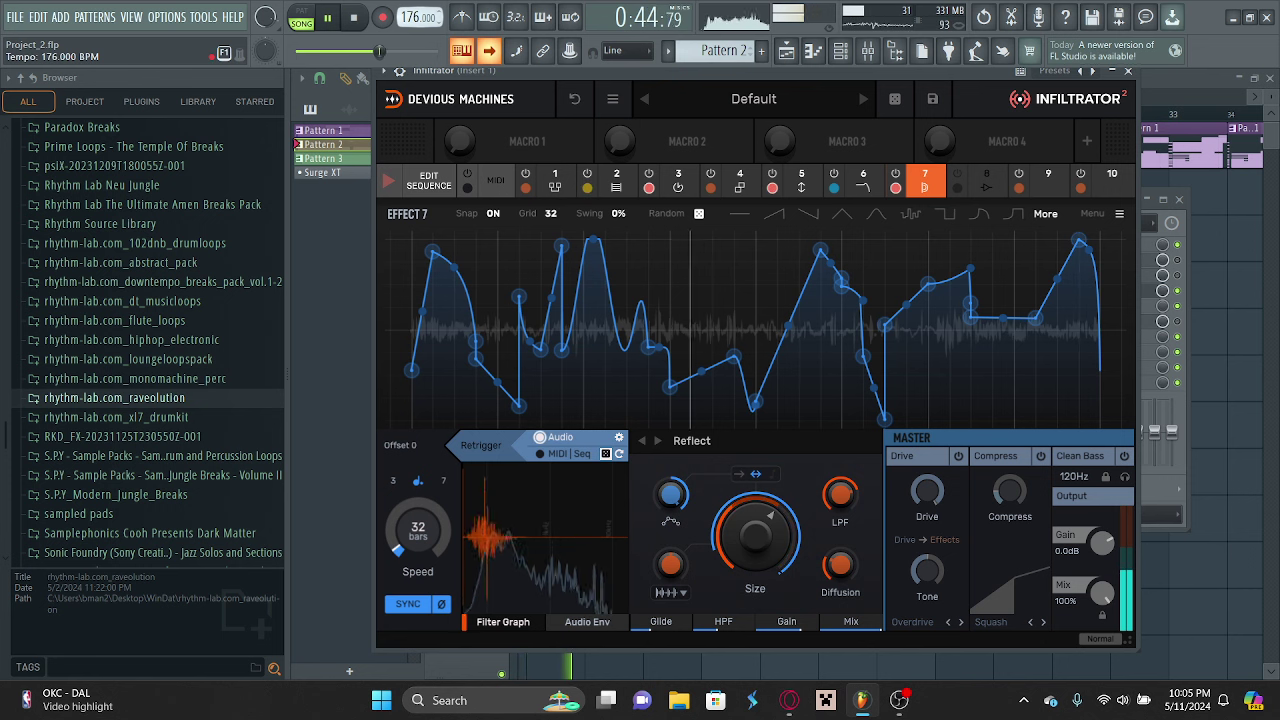
{"action": "scroll", "coordinate": [418, 17], "scroll_direction": "down", "scroll_amount": 3}
{"action": "scroll", "coordinate": [418, 17], "scroll_direction": "down", "scroll_amount": 6}
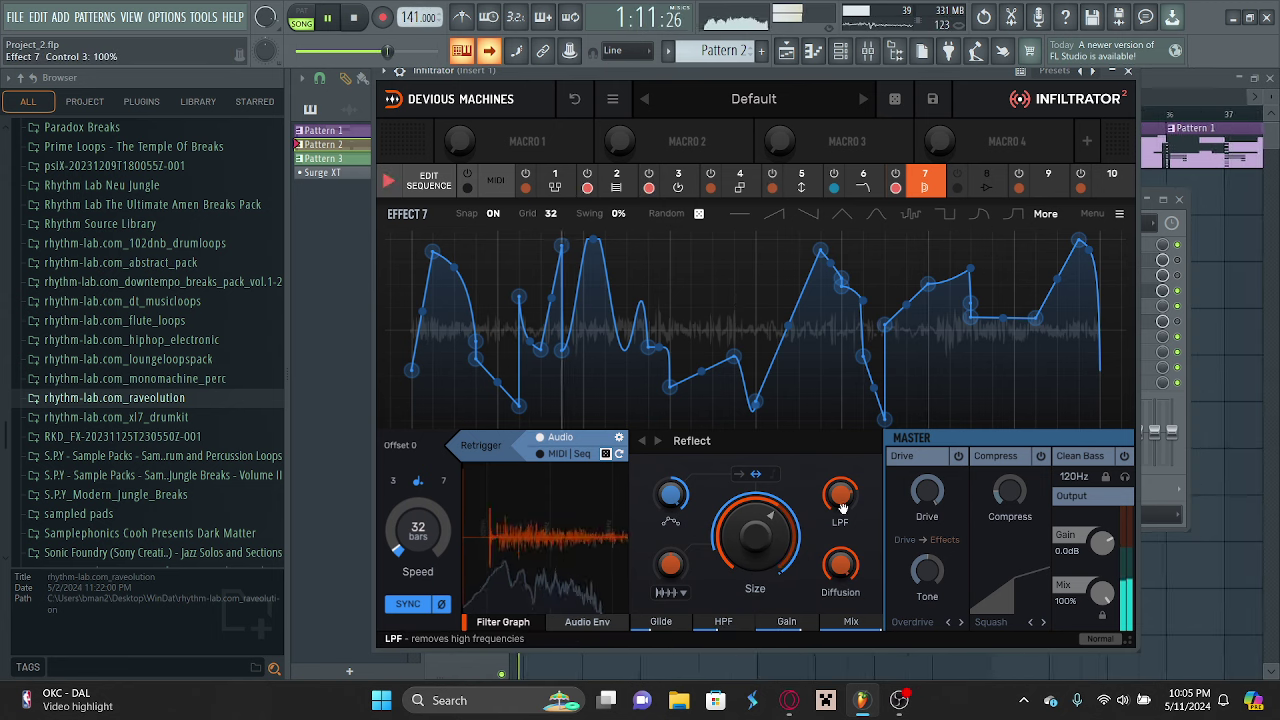
Readjust Reflect's LPF and lower its Mix, trying 56% and 8% before setting it to 0%.
{"action": "left_click_drag", "start_coordinate": [842, 502], "coordinate": [842, 520]}
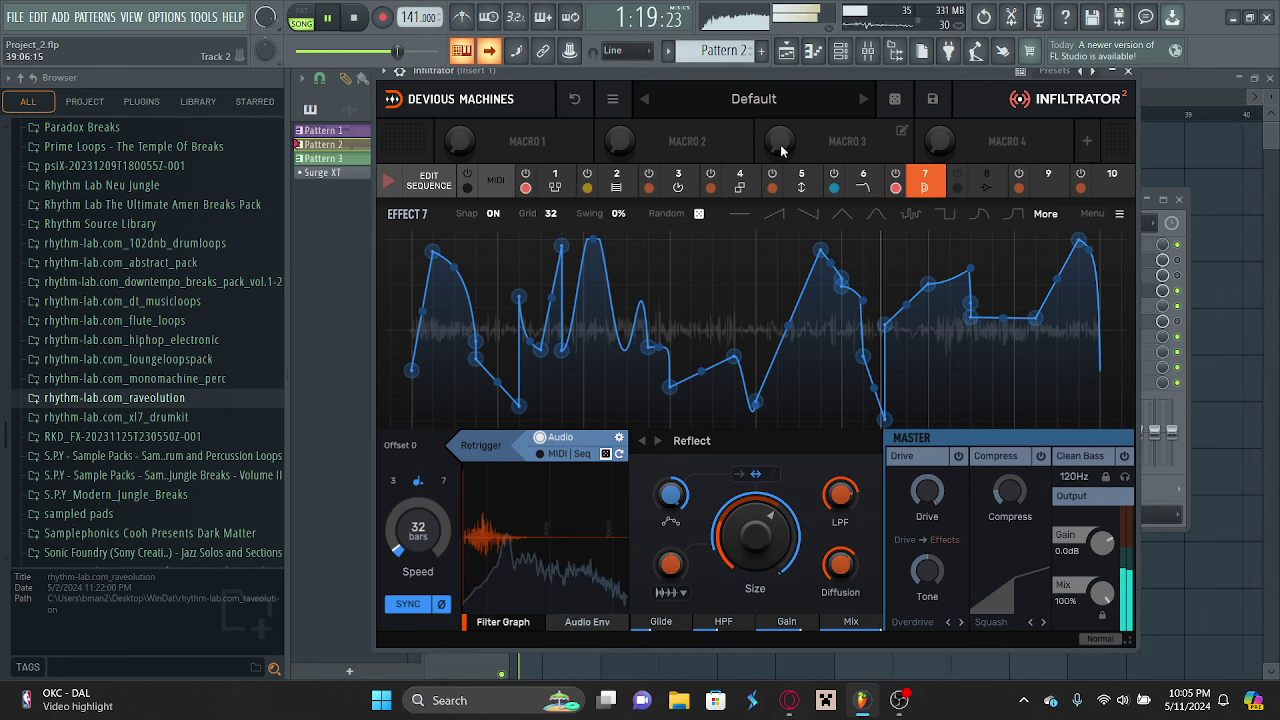
{"action": "mouse_move", "coordinate": [862, 624]}
{"action": "left_click_drag", "start_coordinate": [862, 625], "coordinate": [861, 629]}
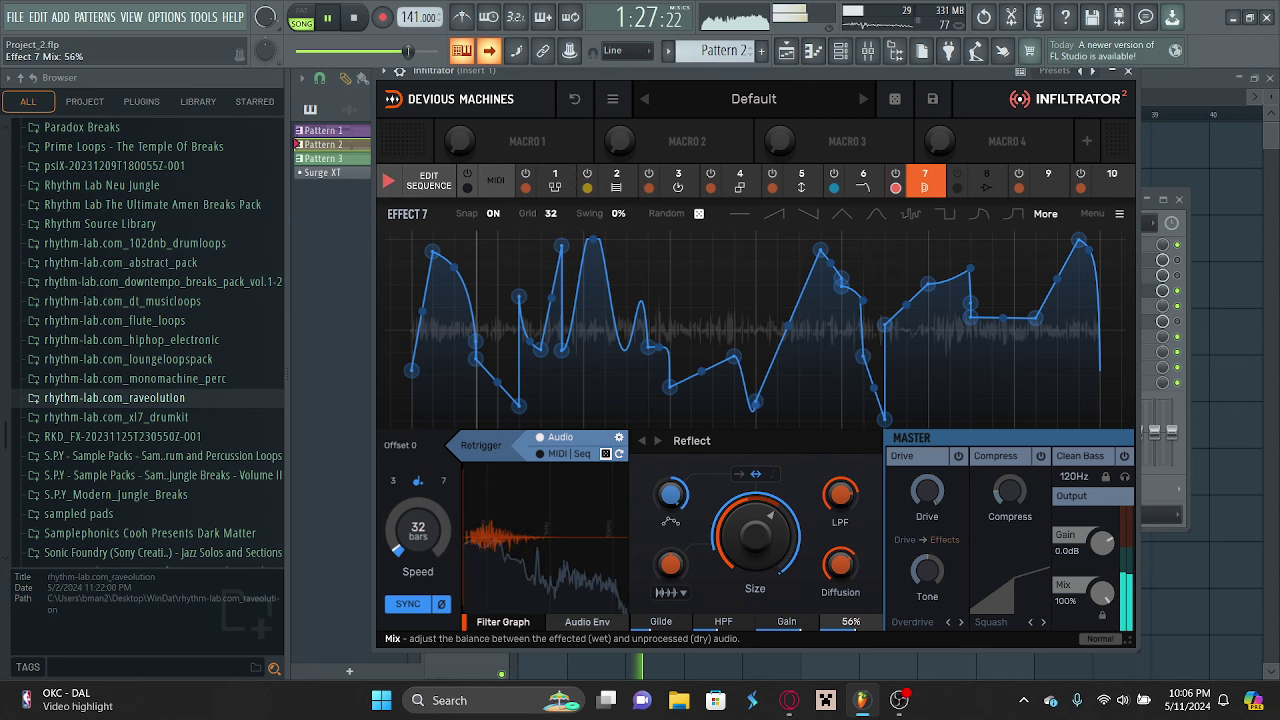
{"action": "left_click", "coordinate": [1140, 320]}
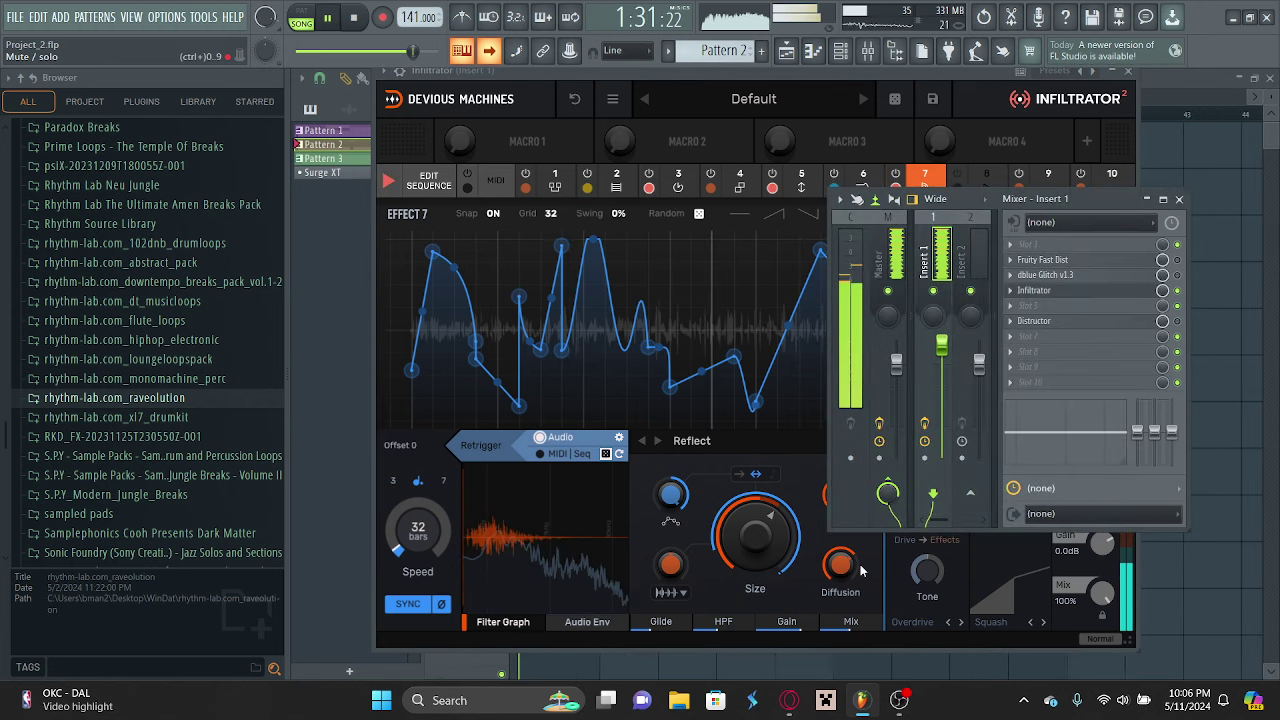
{"action": "left_click", "coordinate": [850, 621]}
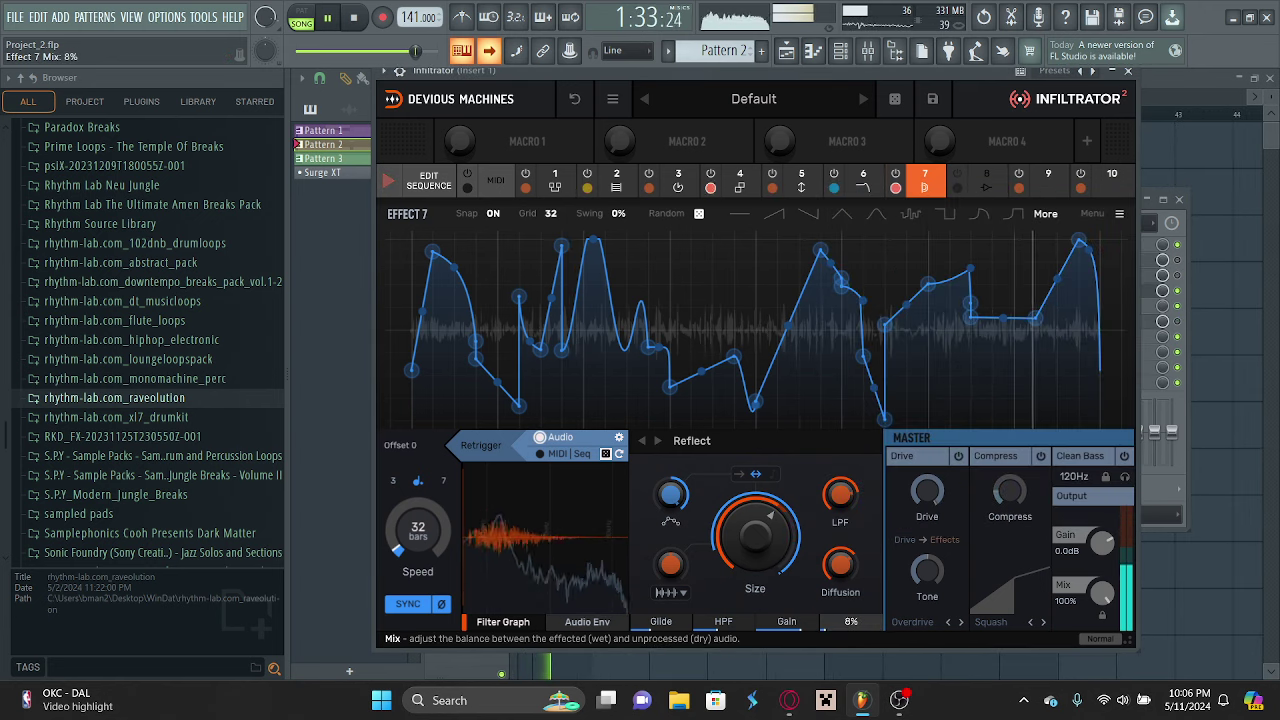
{"action": "left_click_drag", "start_coordinate": [838, 624], "coordinate": [838, 648]}
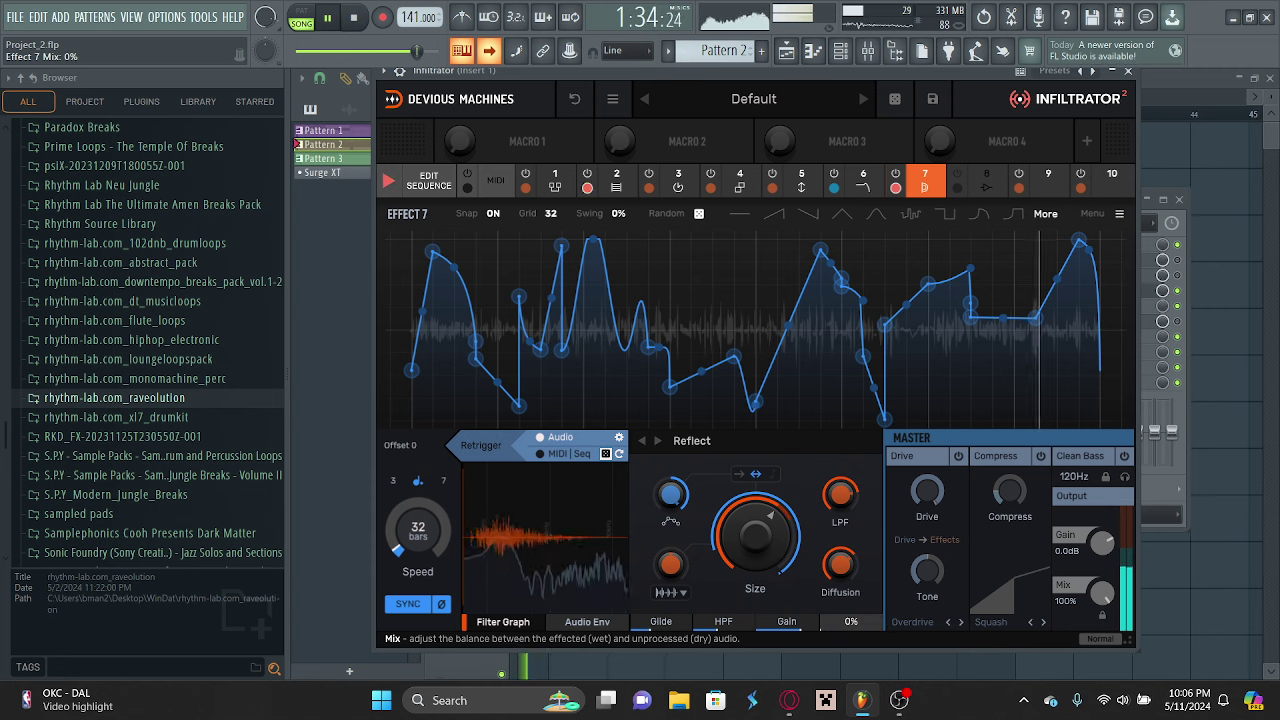
Set Gate's Threshold to -96.0 dB on effect 2 and Pitch's Shift to -0.15 semi on effect 5.
{"action": "left_click", "coordinate": [628, 186]}
{"action": "left_click_drag", "start_coordinate": [755, 535], "coordinate": [755, 655]}
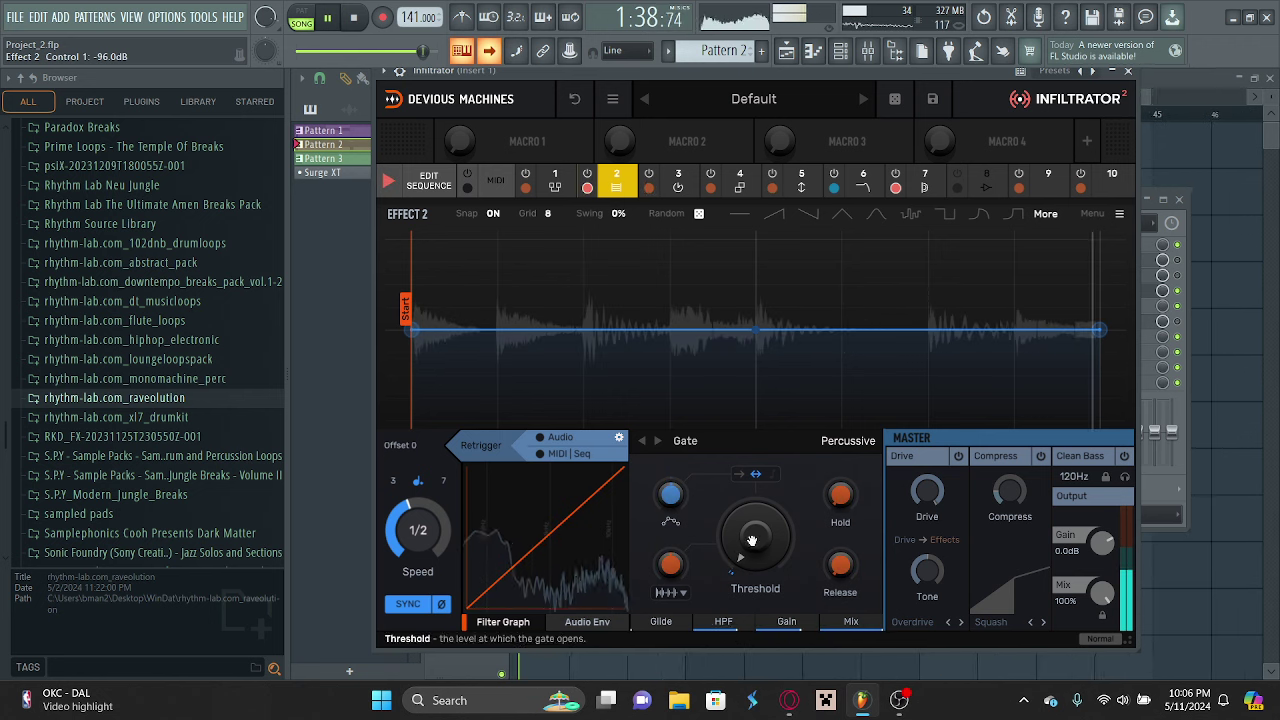
{"action": "left_click", "coordinate": [801, 180]}
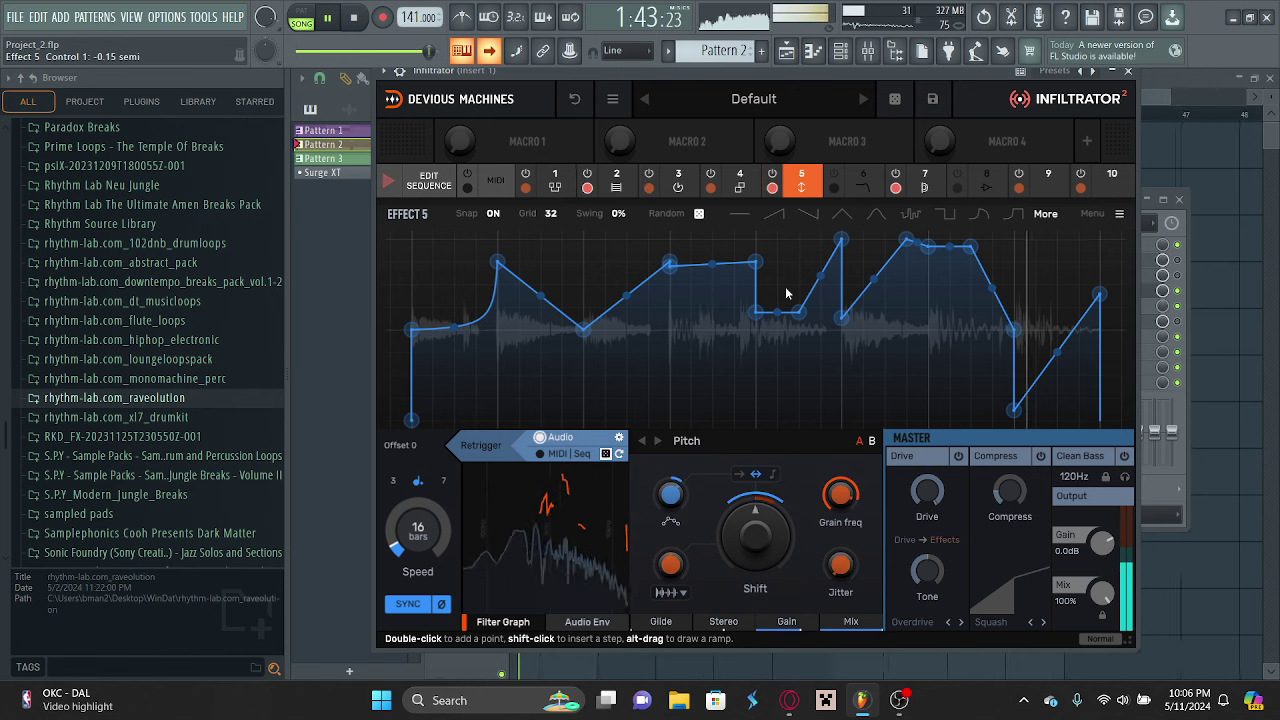
Adjust Decimate's Frequency on effect 4, trying 542 Hz, and leave Infiltrator for the playlist.
{"action": "left_click", "coordinate": [740, 180]}
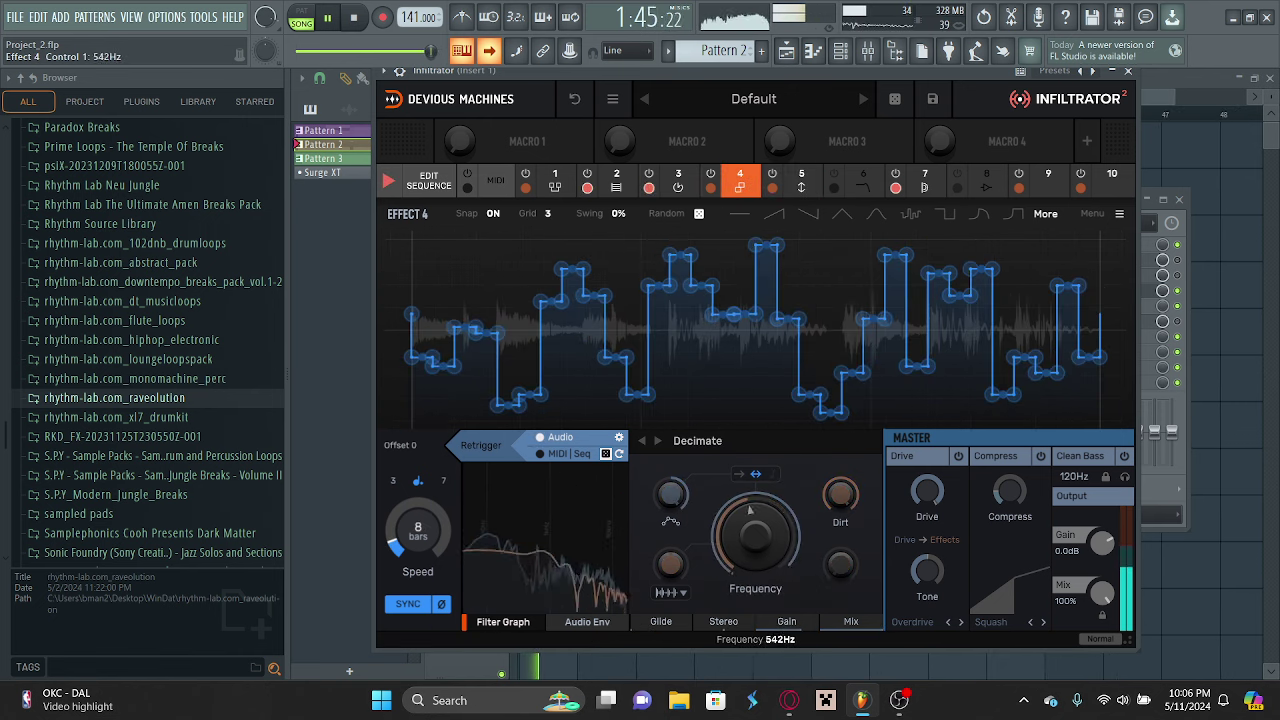
{"action": "left_click", "coordinate": [342, 256]}
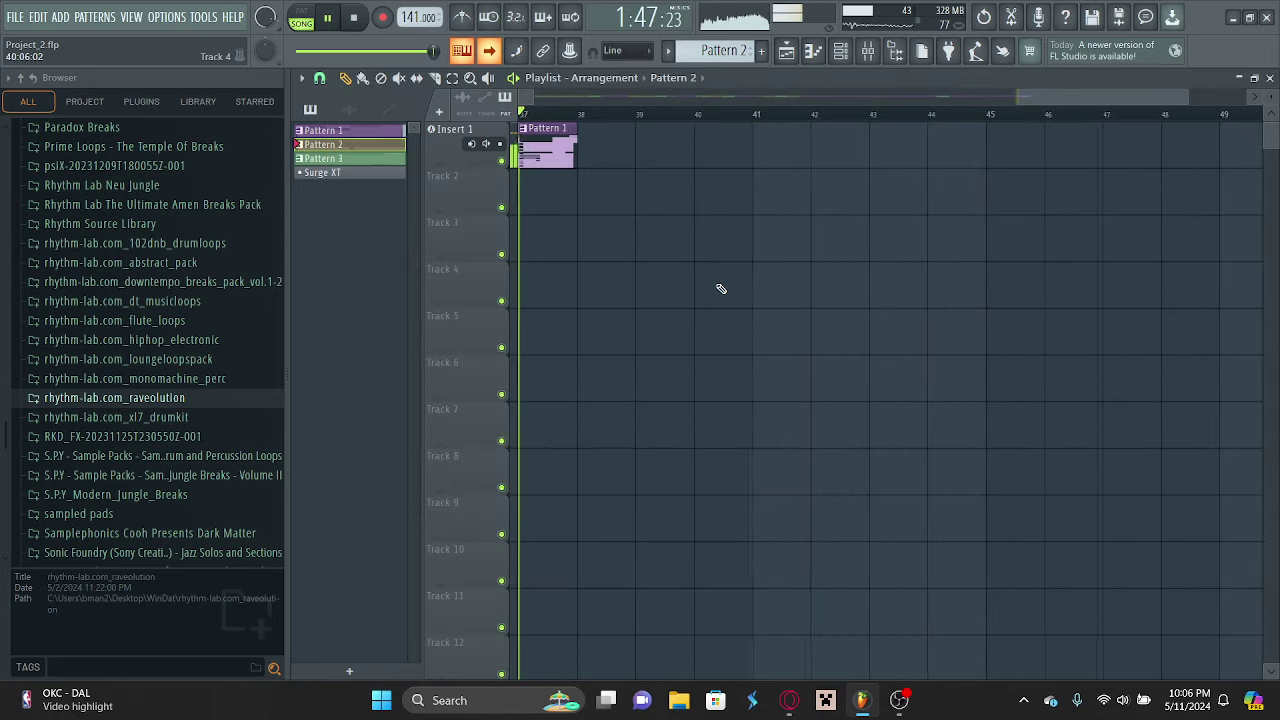
Turn off playlist auto-scroll and loop playback over the Pattern 3 clip at bar 5.
{"action": "left_click", "coordinate": [491, 55]}
{"action": "scroll", "coordinate": [705, 219], "scroll_direction": "left", "scroll_amount": 10}
{"action": "scroll", "coordinate": [705, 219], "scroll_direction": "down", "scroll_amount": 2}
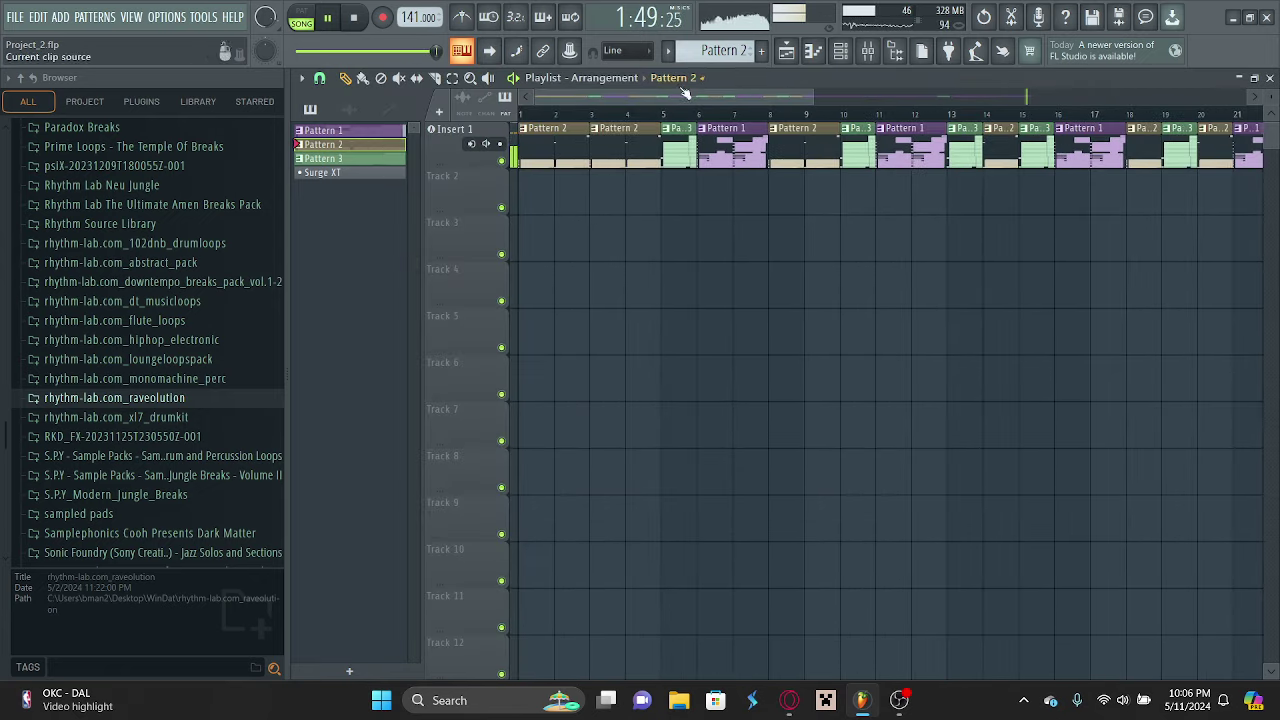
{"action": "left_click", "coordinate": [675, 115]}
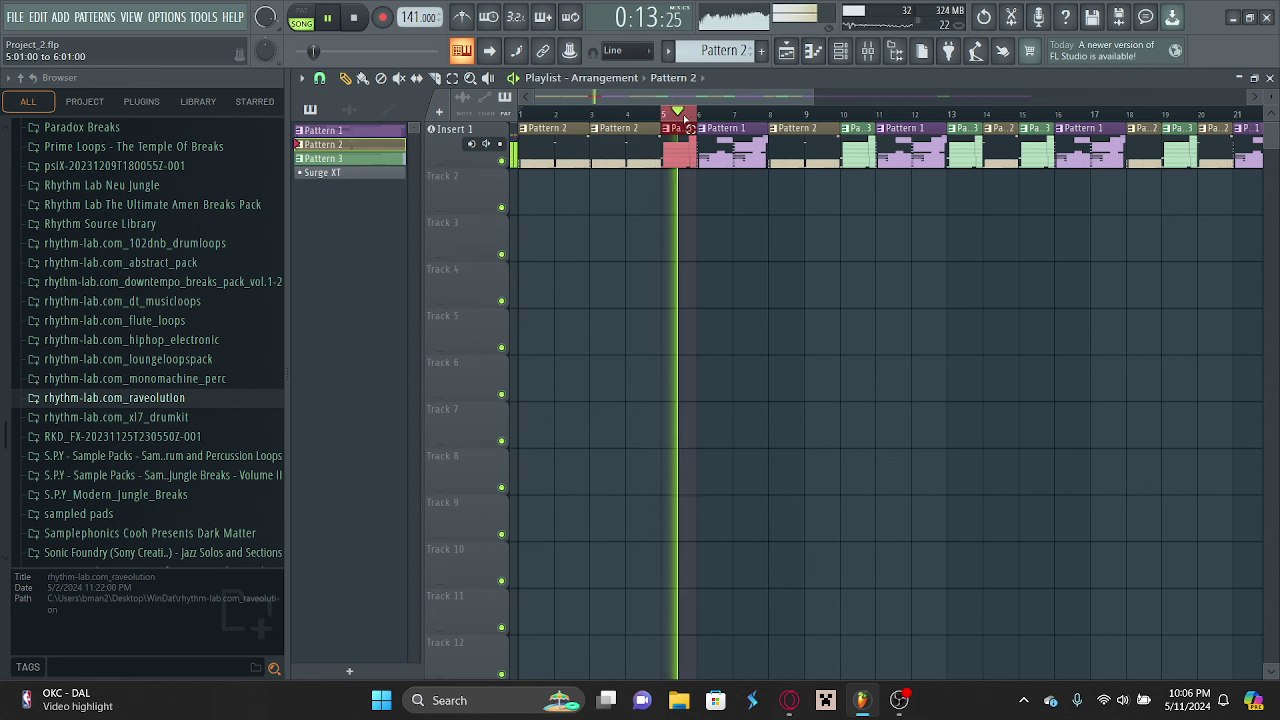
Move the playback loop to the Pattern 3 clip at bar 10, and finally to the Pattern 2 clip spanning bars 8 and 9.
{"action": "left_click", "coordinate": [838, 113]}
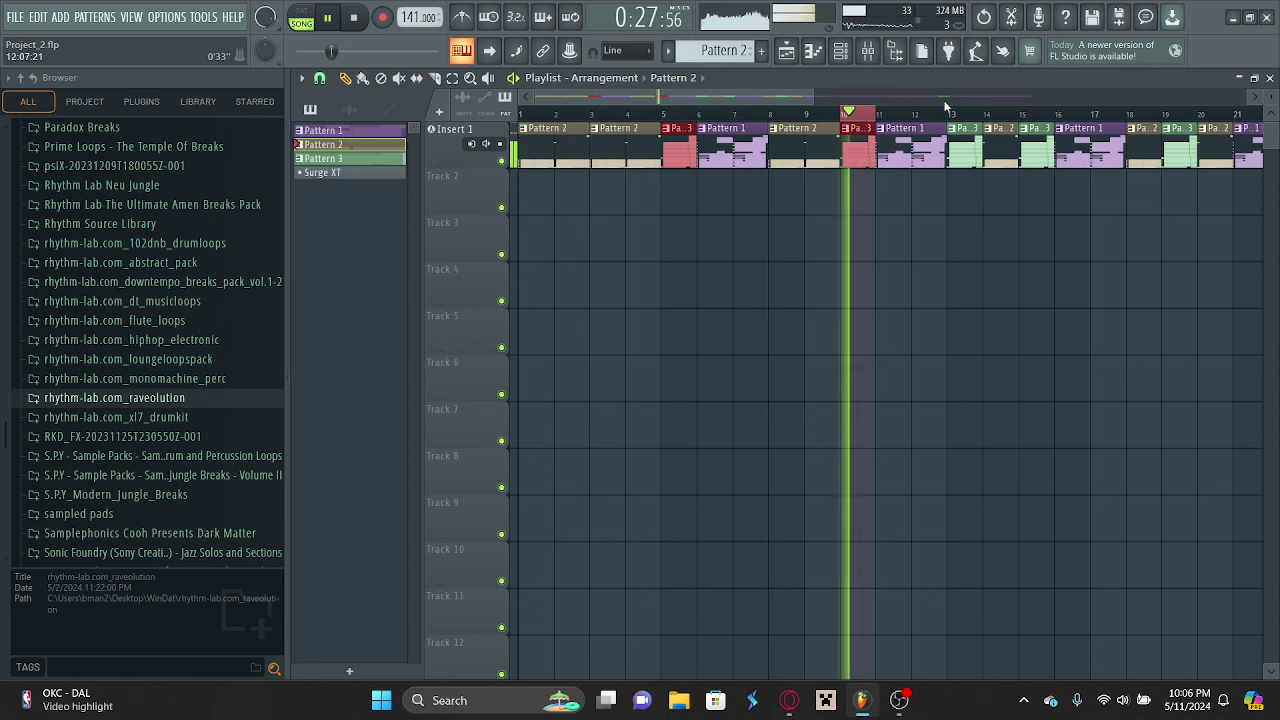
{"action": "left_click", "coordinate": [868, 50]}
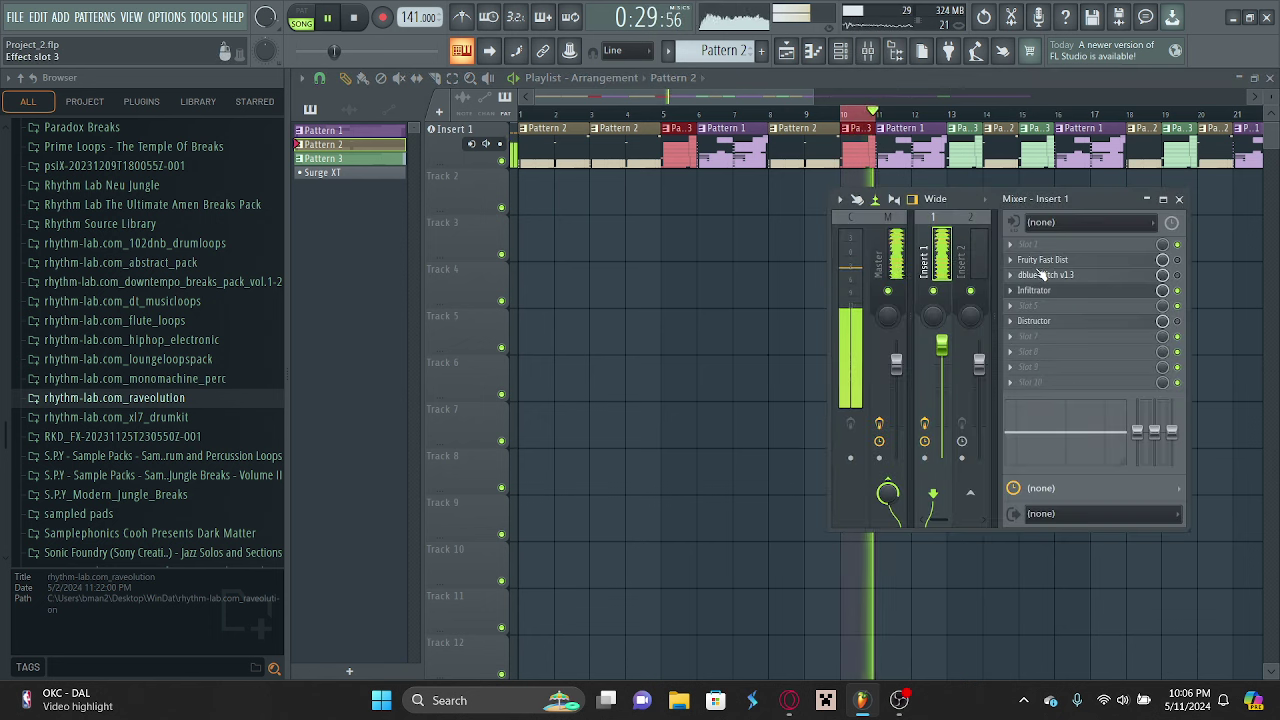
{"action": "left_click", "coordinate": [868, 51]}
{"action": "right_click", "coordinate": [836, 117]}
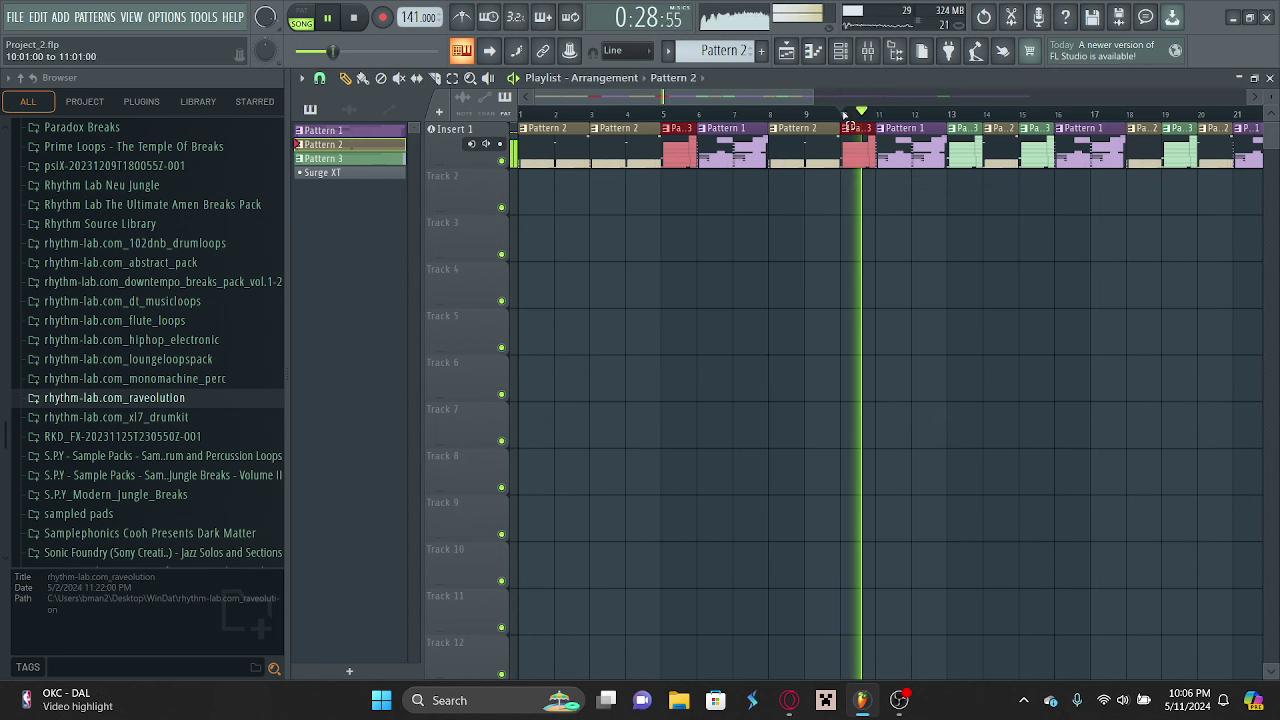
{"action": "left_click_drag", "start_coordinate": [835, 119], "coordinate": [800, 117]}
Reopen Infiltrator from the Insert 1 mixer and dismiss its welcome message.
{"action": "left_click", "coordinate": [867, 53]}
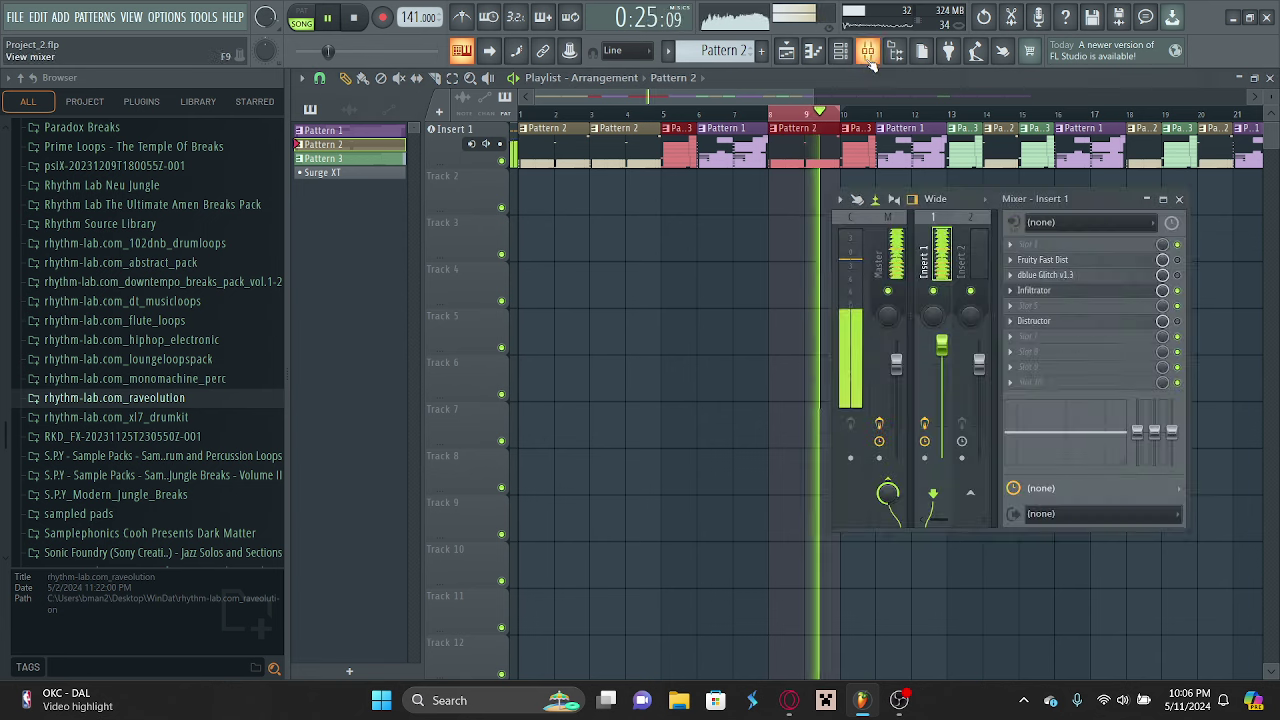
{"action": "left_click", "coordinate": [1055, 289]}
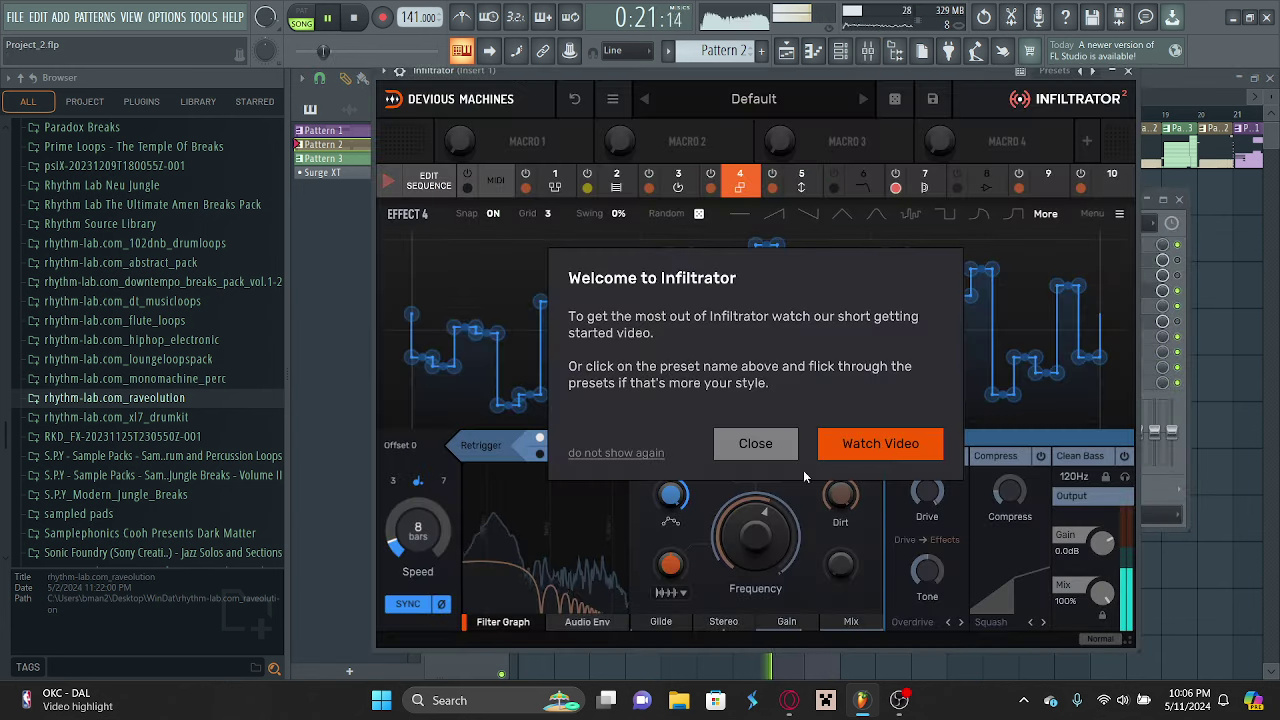
{"action": "left_click", "coordinate": [760, 446]}
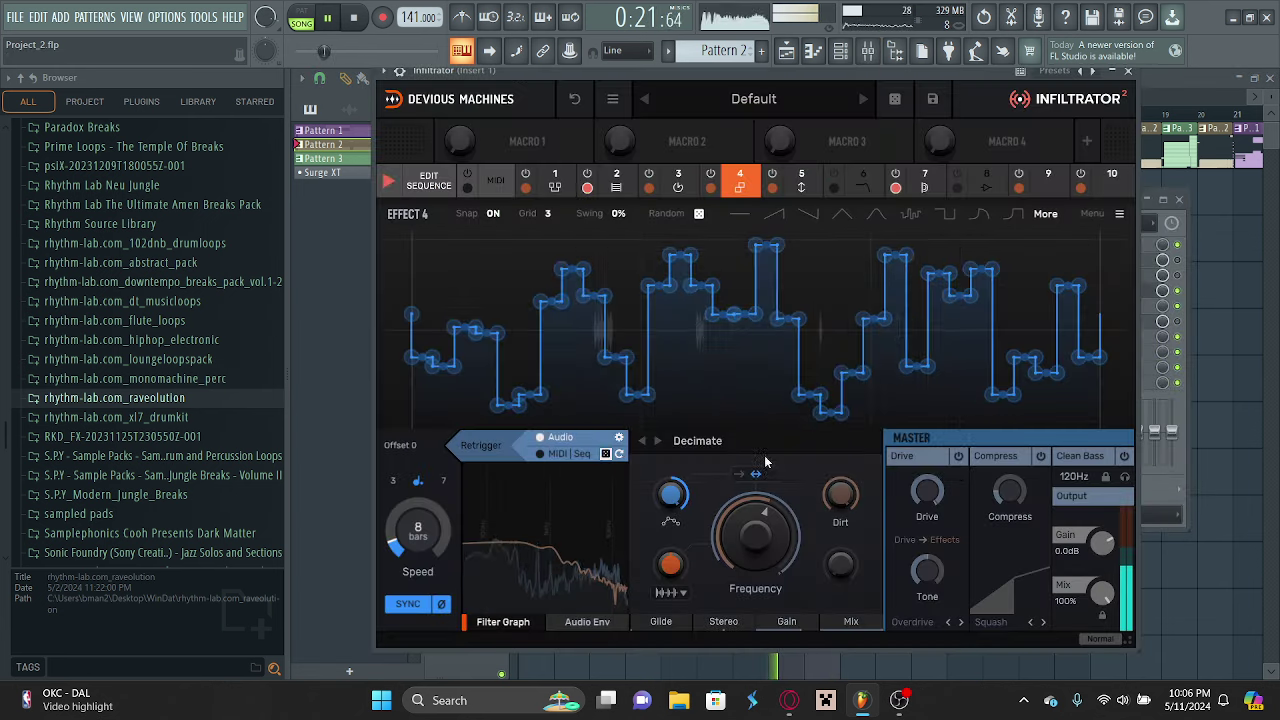
Adjust Pitch's Shift on effect 5, trying +12.90 semi, and set its Grain freq to 39.8 Hz.
{"action": "left_click", "coordinate": [801, 180]}
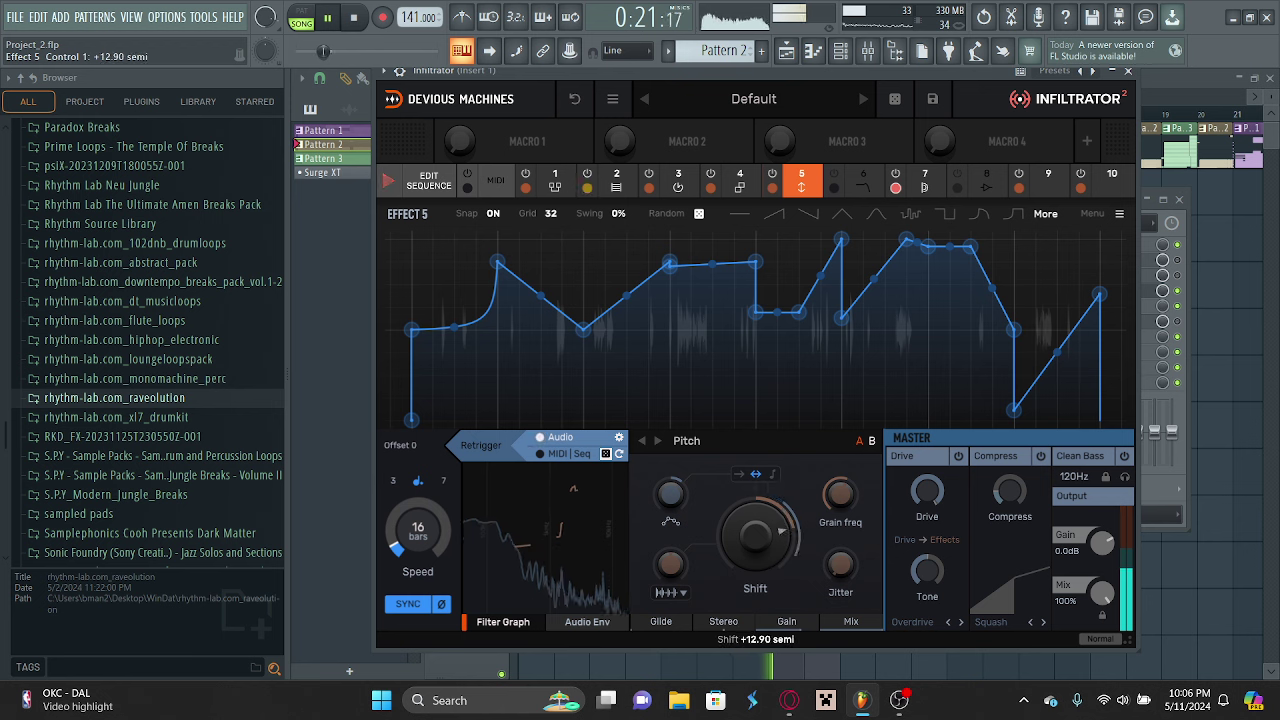
{"action": "left_click", "coordinate": [836, 508]}
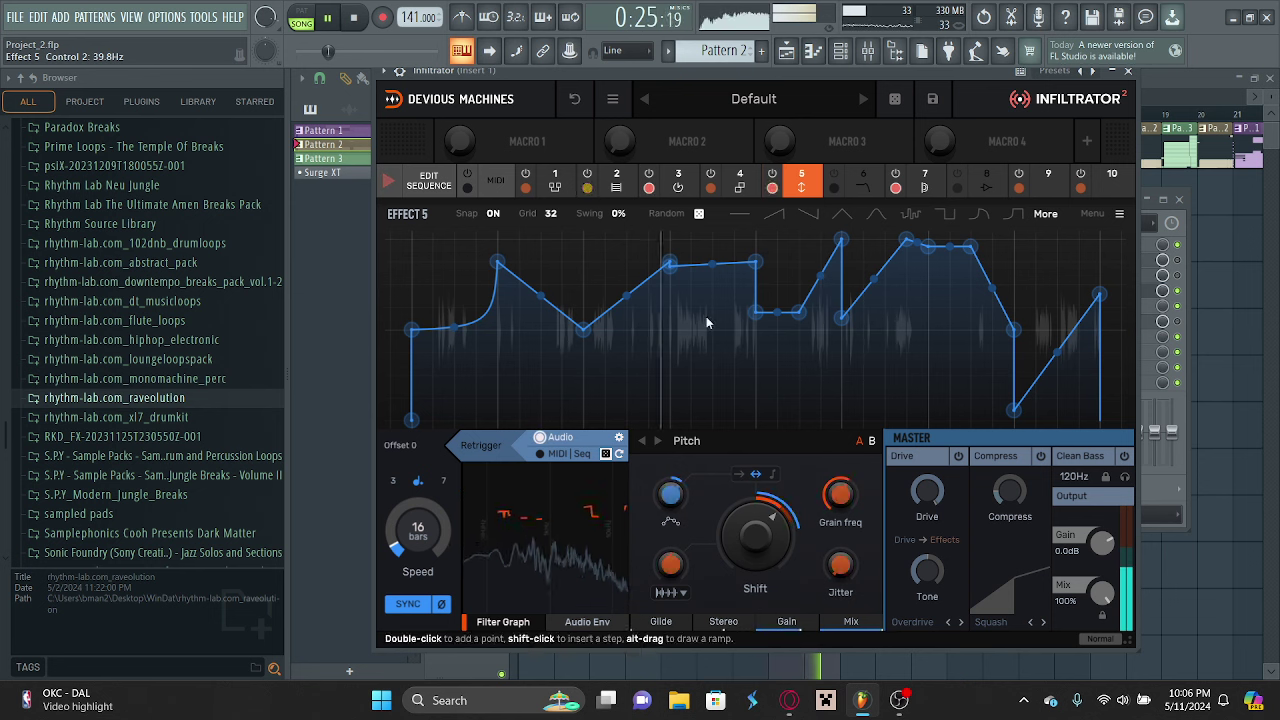
Raise Gate's Threshold on effect 2 and leave Infiltrator for the playlist.
{"action": "left_click", "coordinate": [616, 180]}
{"action": "left_click_drag", "start_coordinate": [755, 537], "coordinate": [755, 501]}
{"action": "left_click", "coordinate": [321, 248]}
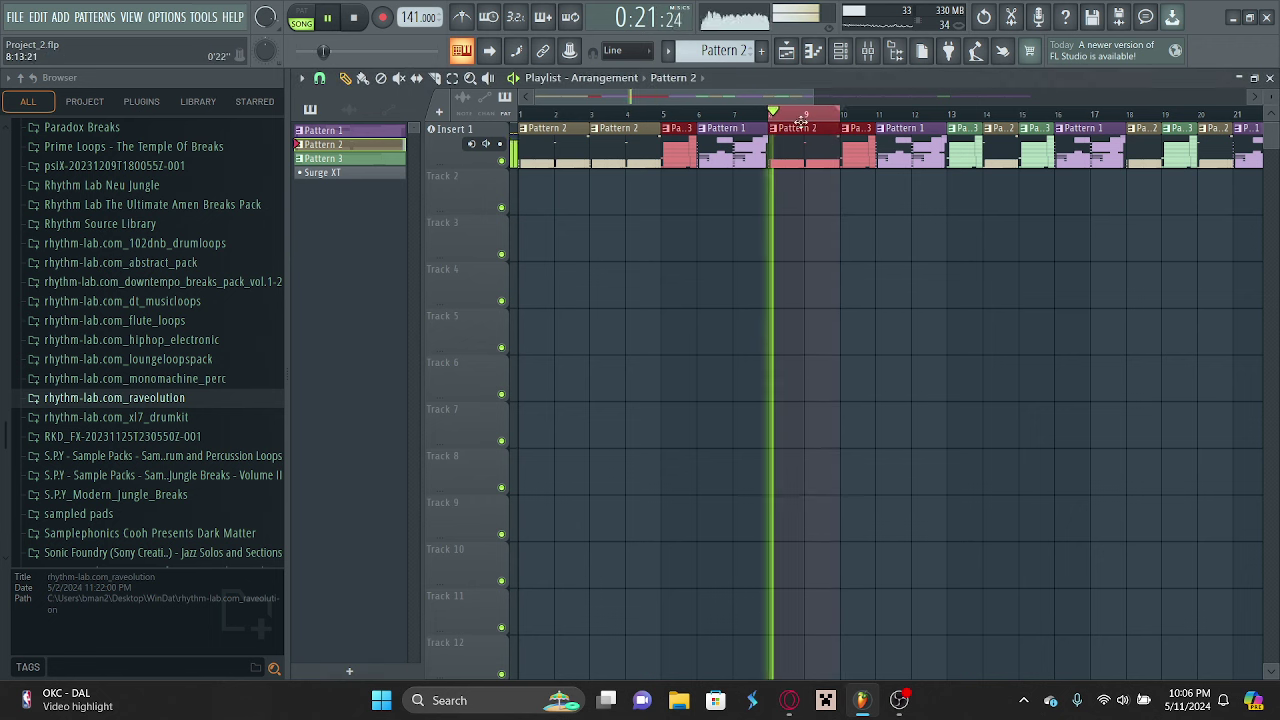
Change the playback loop to the Pattern 1 clip spanning bars 6 and 7.
{"action": "right_click", "coordinate": [838, 140]}
{"action": "left_click_drag", "start_coordinate": [838, 118], "coordinate": [789, 119]}
{"action": "left_click_drag", "start_coordinate": [699, 113], "coordinate": [702, 112]}
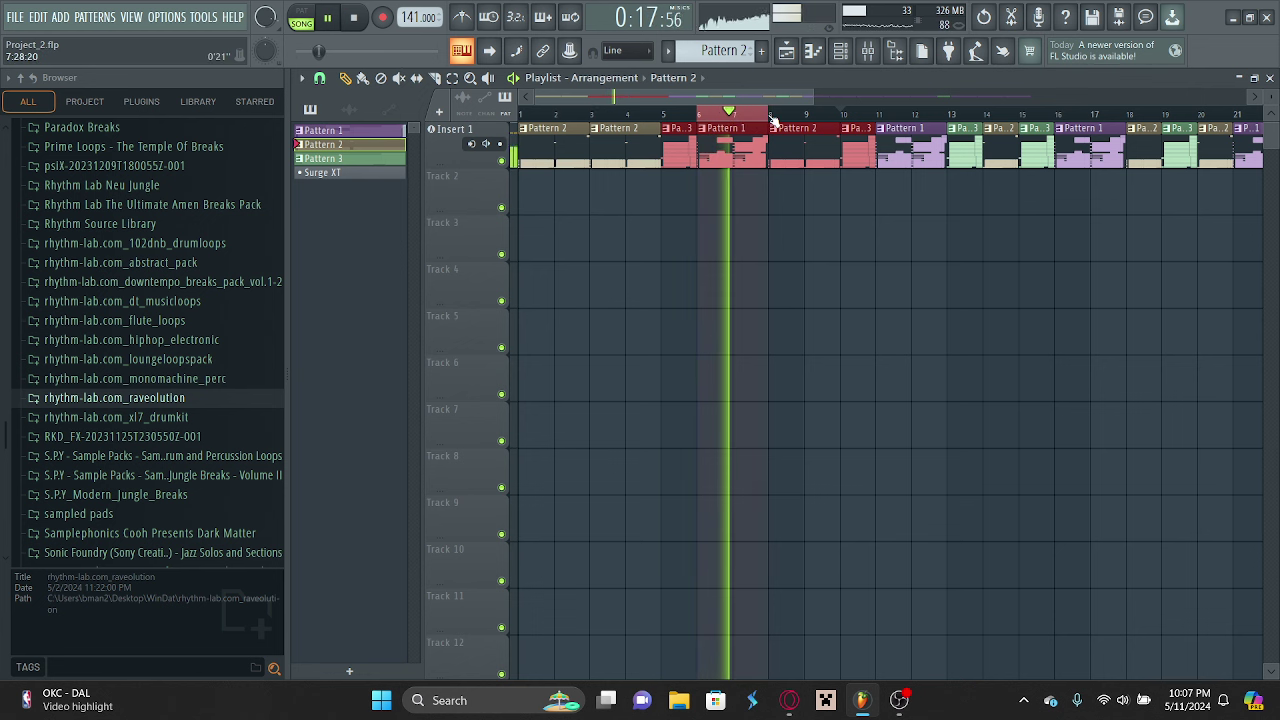
Open dblue Glitch v1.3 from the Insert 1 mixer.
{"action": "left_click", "coordinate": [867, 51]}
{"action": "left_click", "coordinate": [1051, 280]}
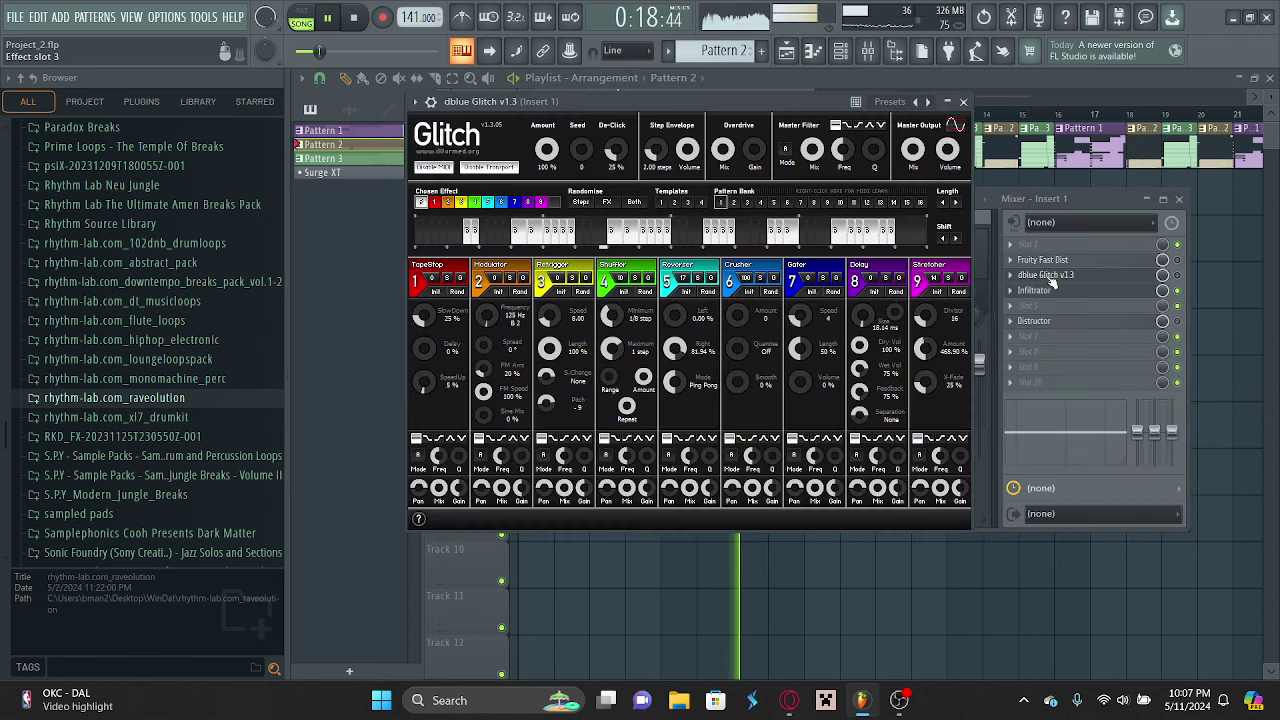
Open Infiltrator from the Insert 1 mixer, dismiss its welcome message and adjust Reflect's Mix on effect 7, trying 86%.
{"action": "left_click", "coordinate": [1057, 292]}
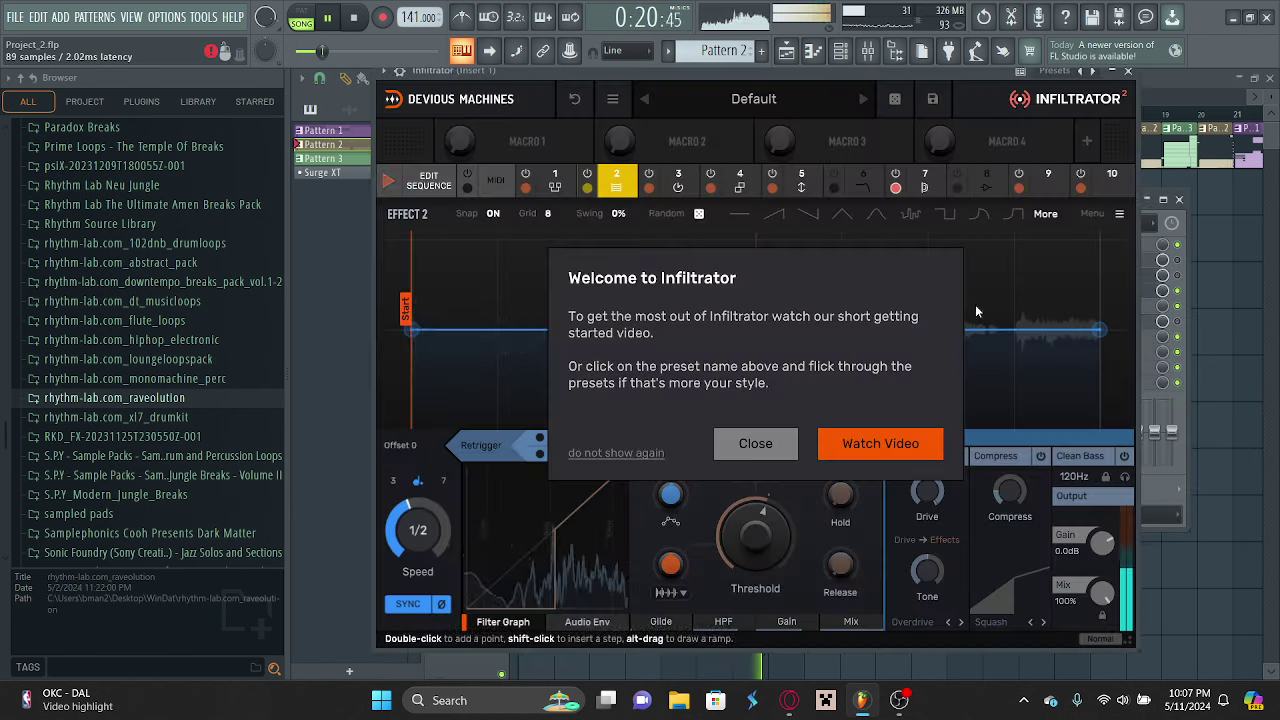
{"action": "left_click", "coordinate": [754, 443]}
{"action": "left_click", "coordinate": [936, 187]}
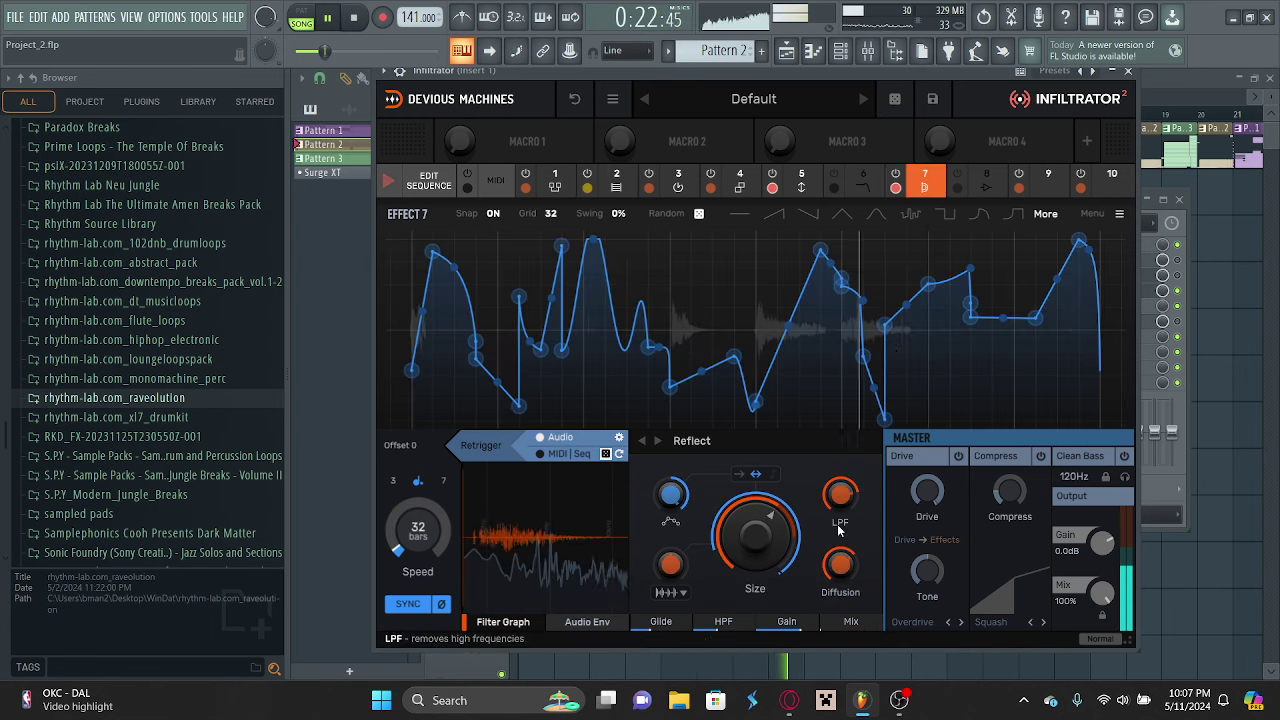
{"action": "left_click_drag", "start_coordinate": [851, 622], "coordinate": [851, 582]}
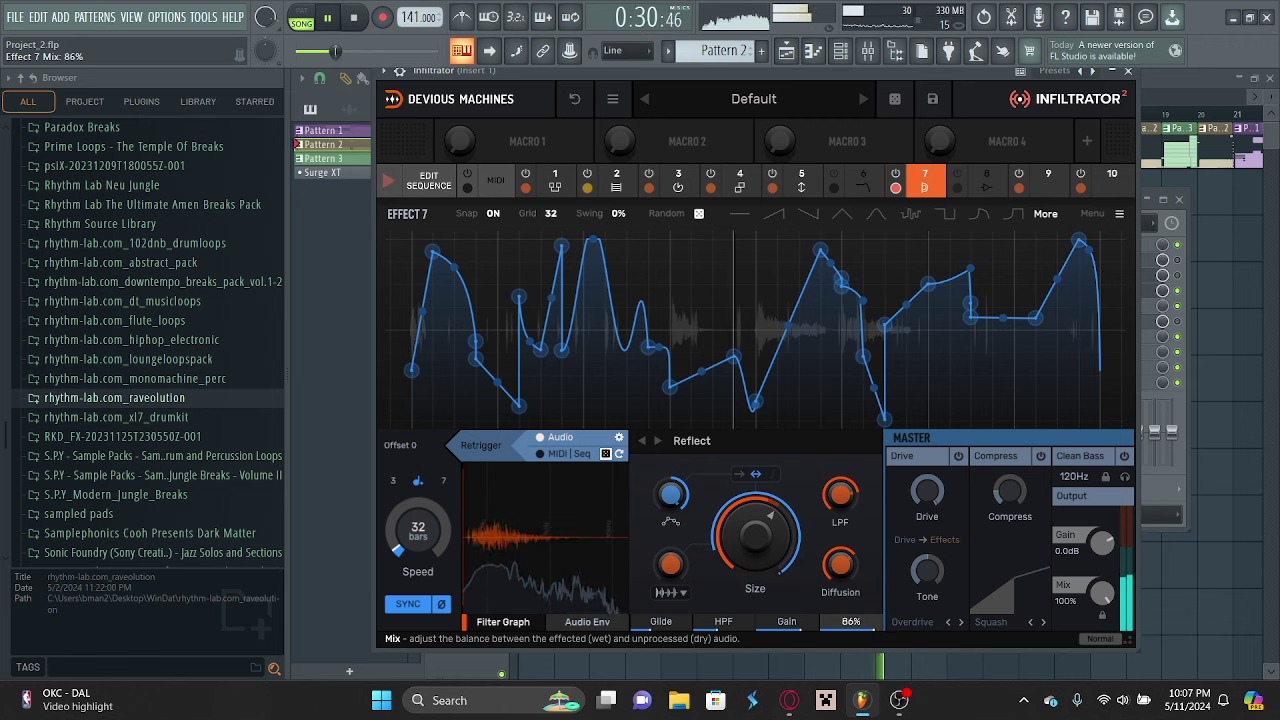
{"action": "left_click_drag", "start_coordinate": [851, 621], "coordinate": [851, 619]}
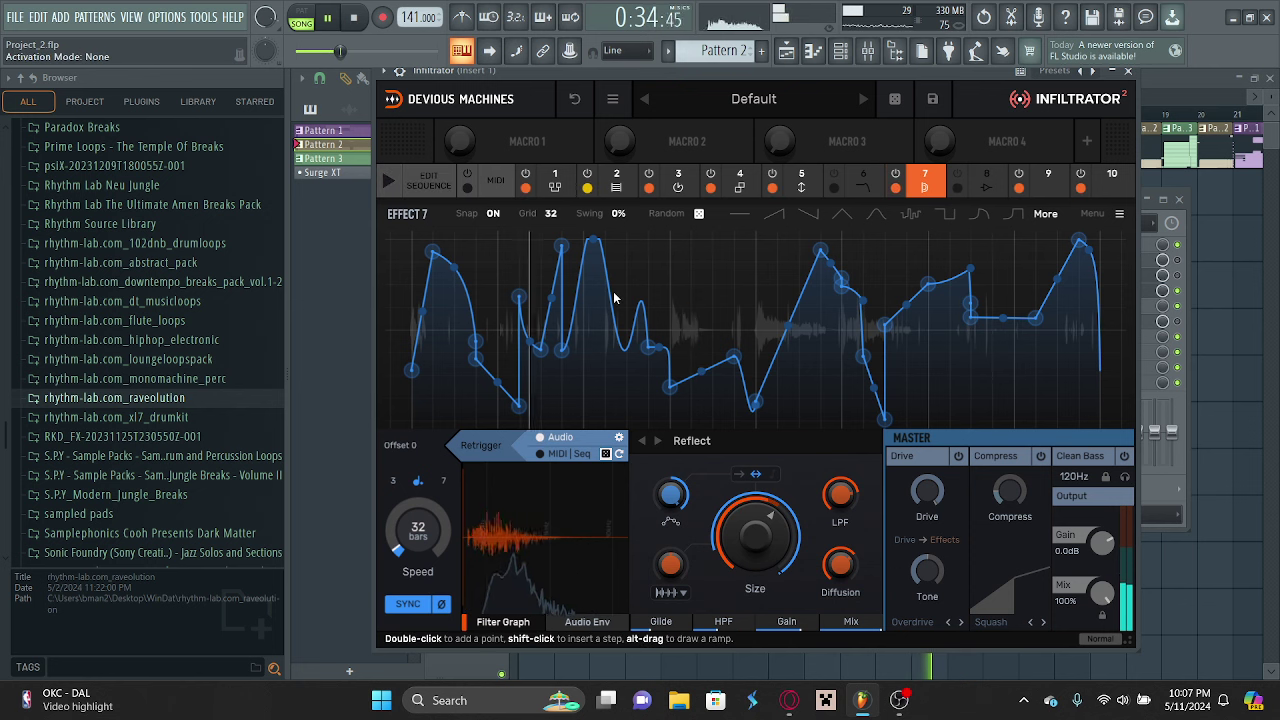
Set Gate's Mix on effect 2 to 0% and return to the Reflect settings on effect 7.
{"action": "left_click", "coordinate": [616, 180]}
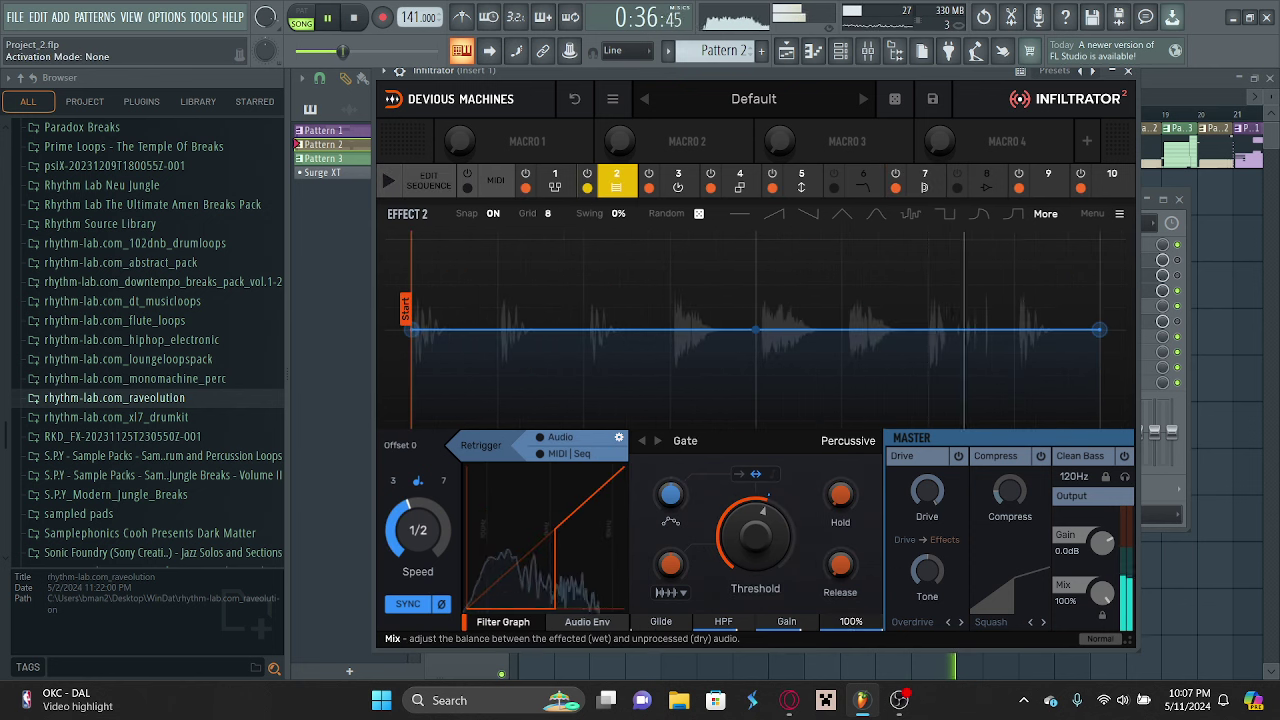
{"action": "left_click_drag", "start_coordinate": [851, 621], "coordinate": [851, 685]}
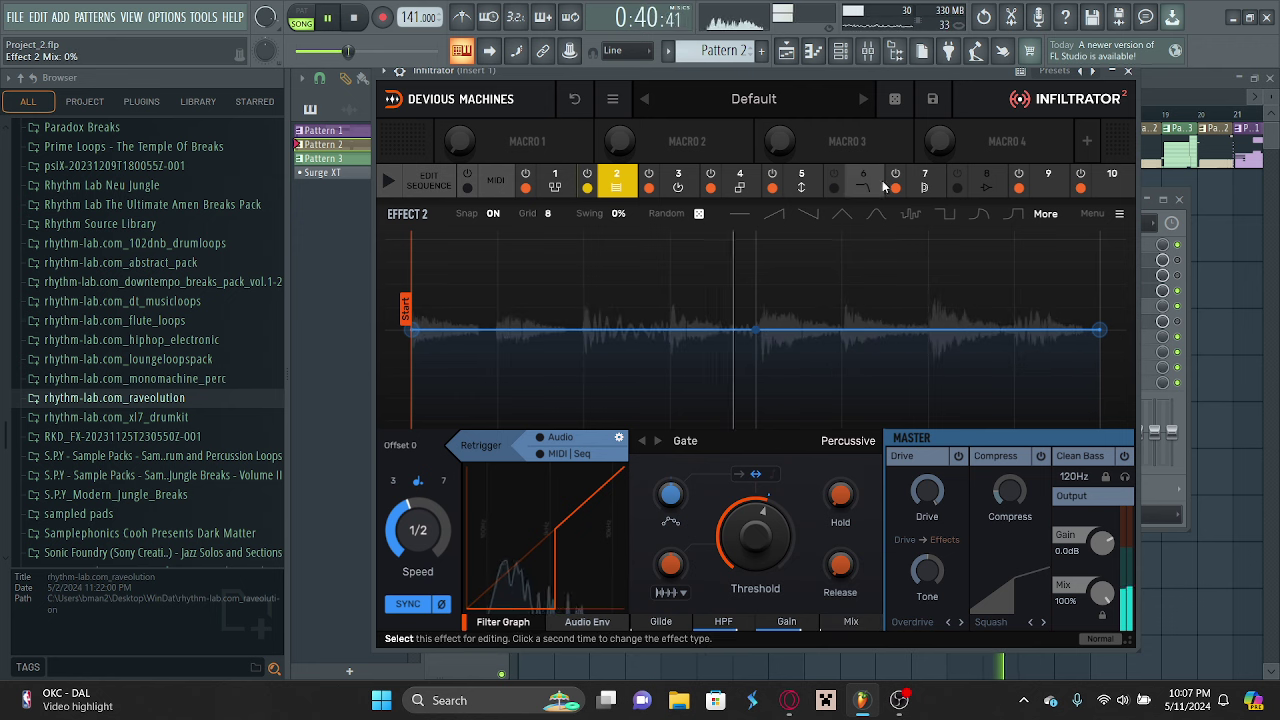
{"action": "left_click", "coordinate": [932, 186]}
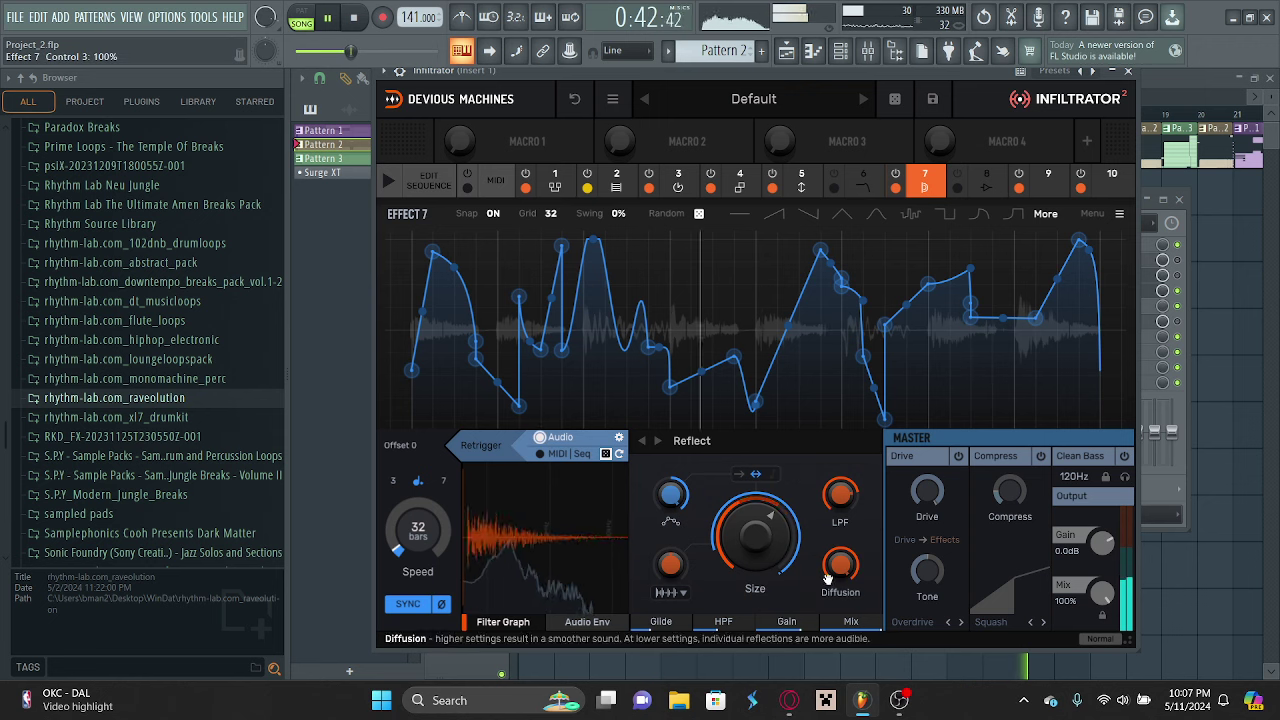